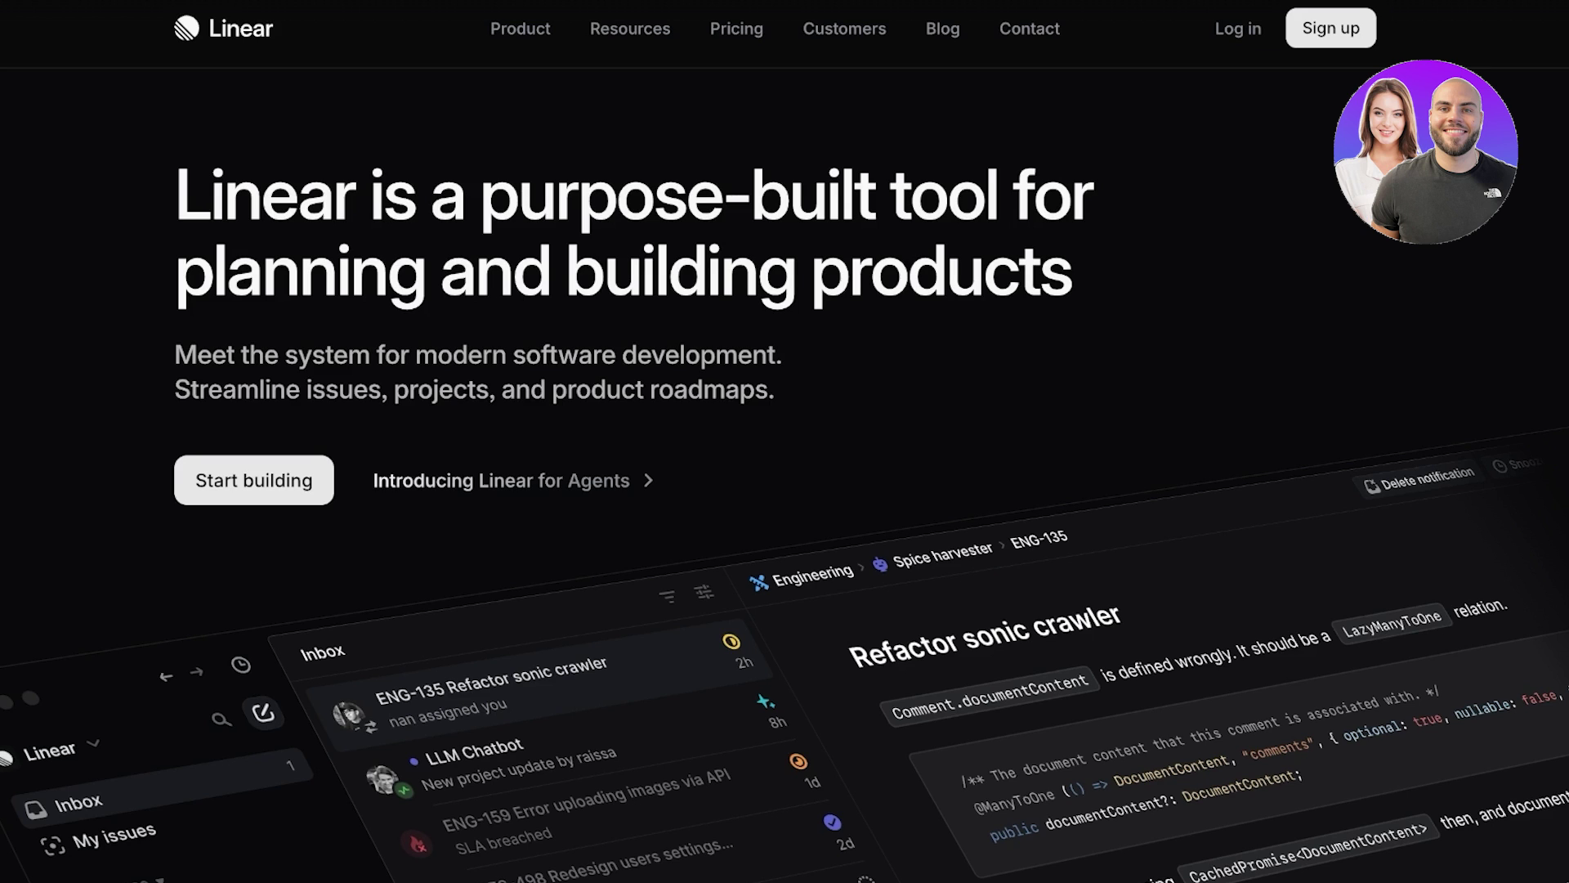
# Step: Scroll the Linear homepage past the planning and documentation features, glancing at the Product menu
pyautogui.scroll(-20, 785, 458)
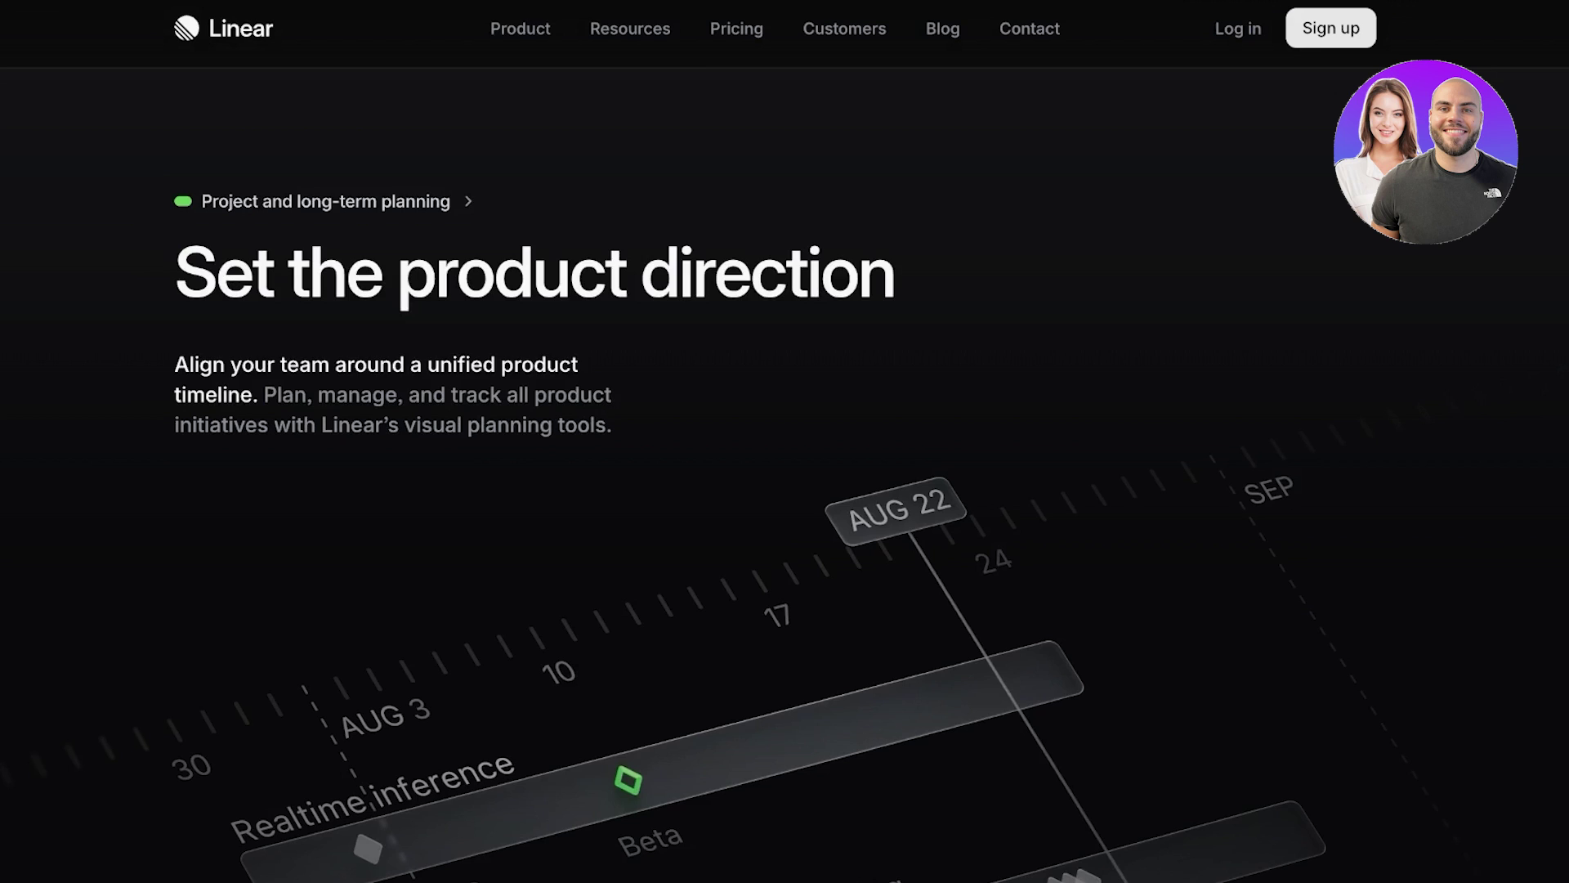
pyautogui.moveTo(520, 28)
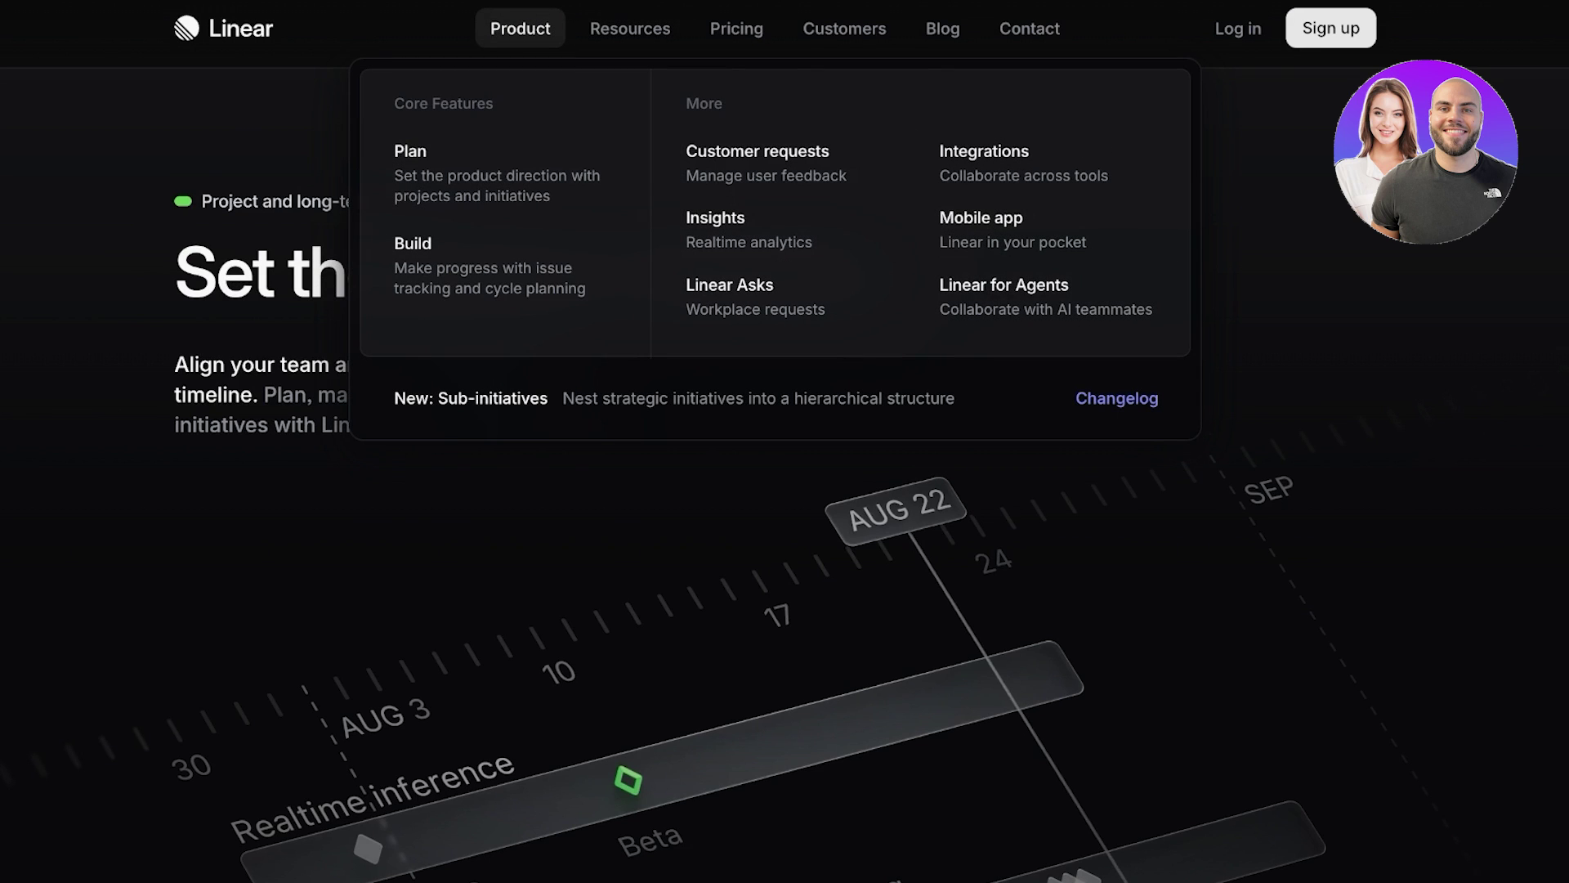
pyautogui.scroll(-8, 785, 572)
pyautogui.scroll(-6, 785, 490)
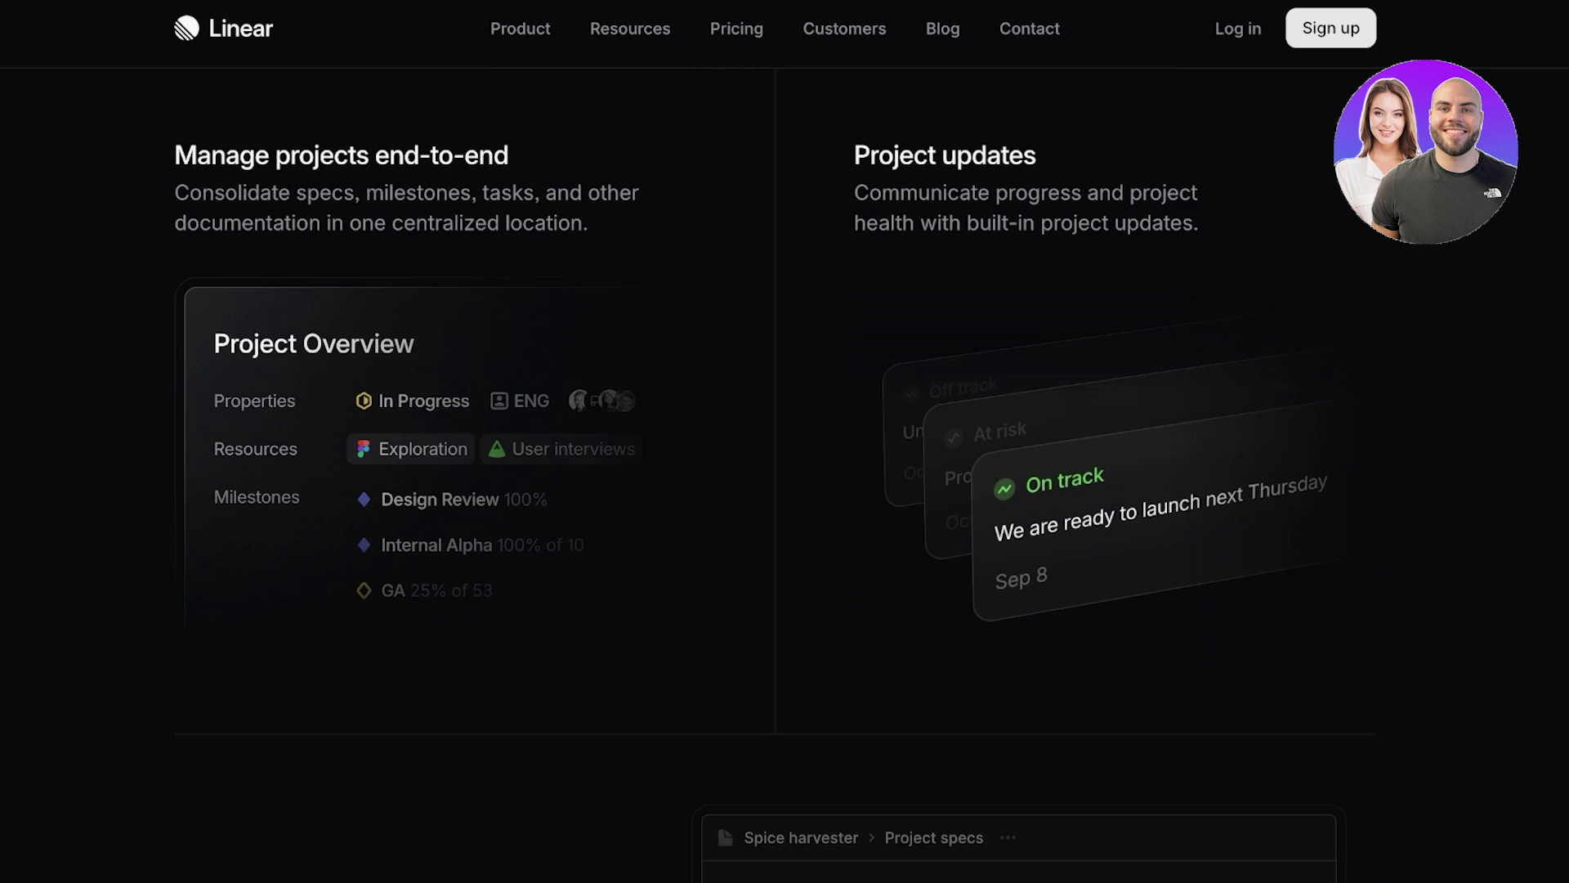
pyautogui.scroll(-7, 785, 442)
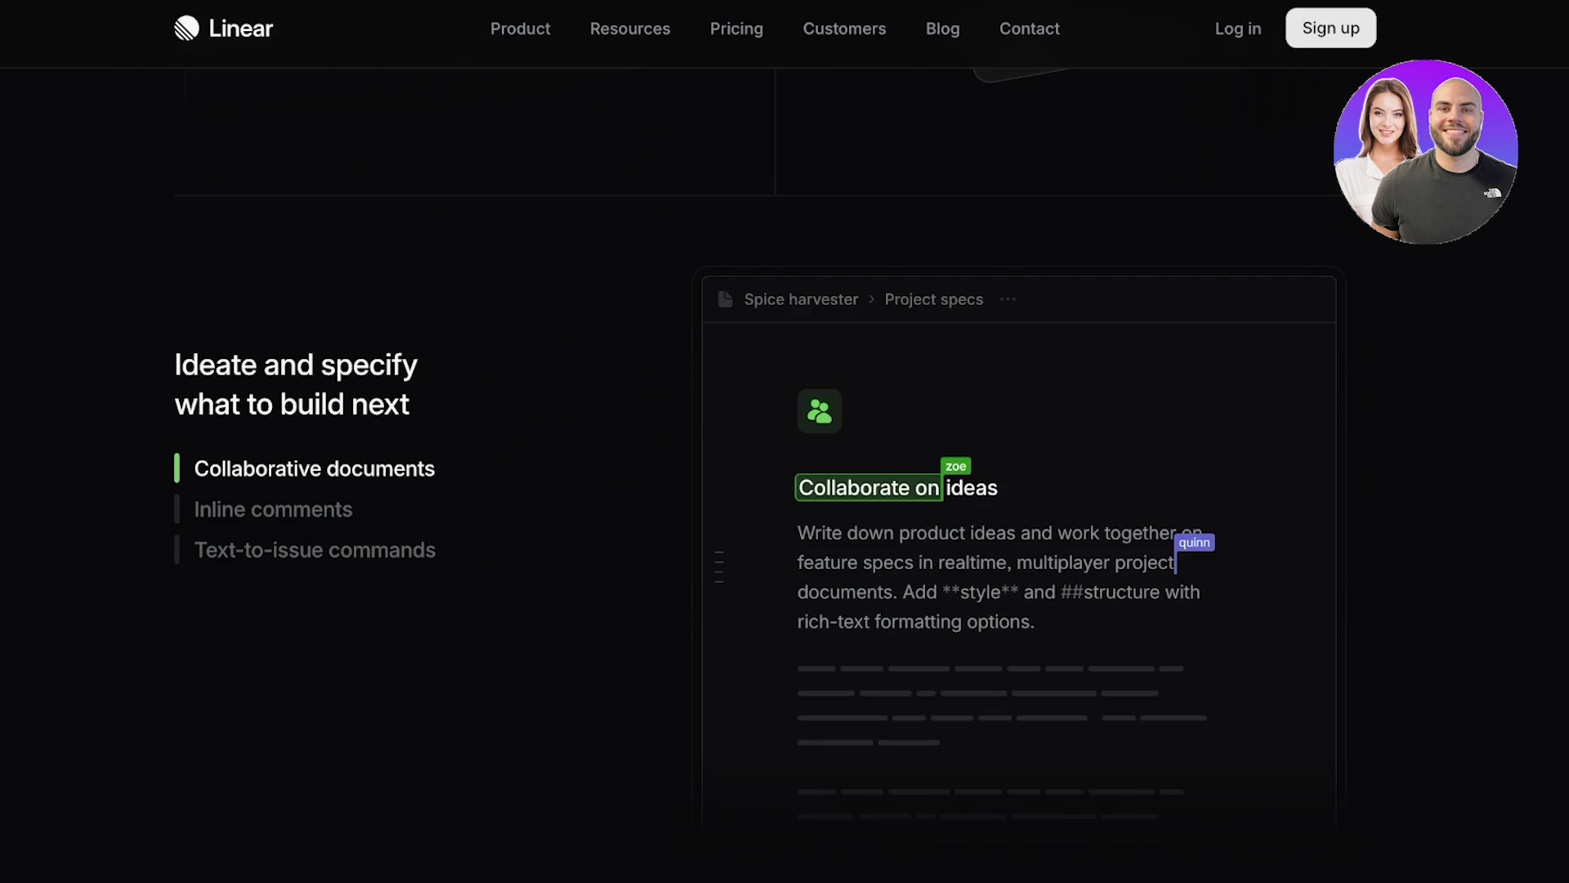
pyautogui.scroll(-9, 785, 441)
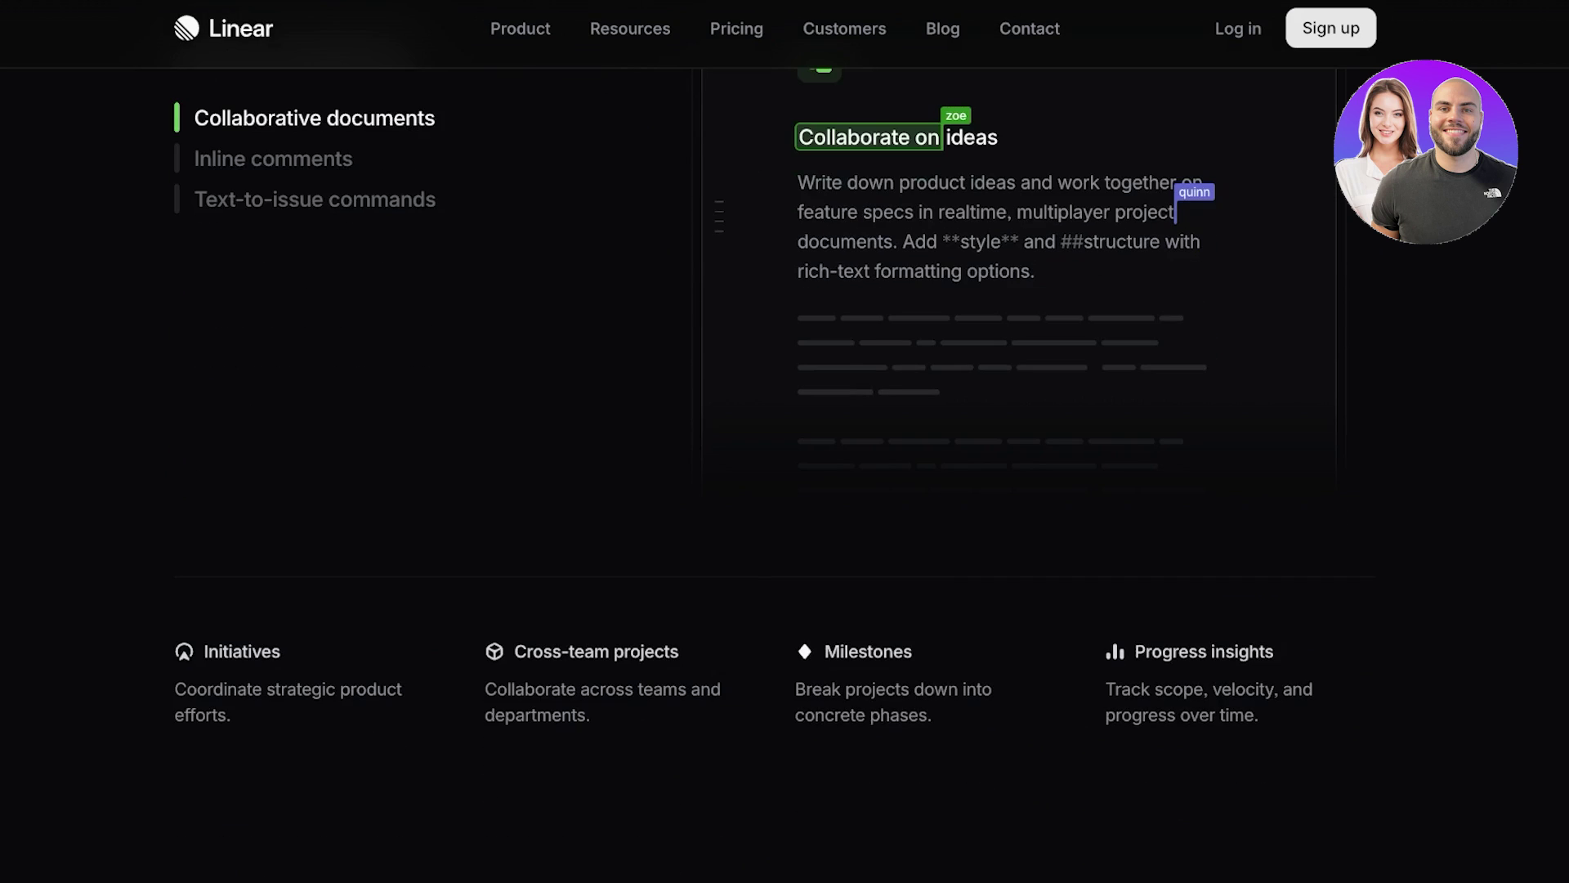
pyautogui.scroll(-3, 784, 441)
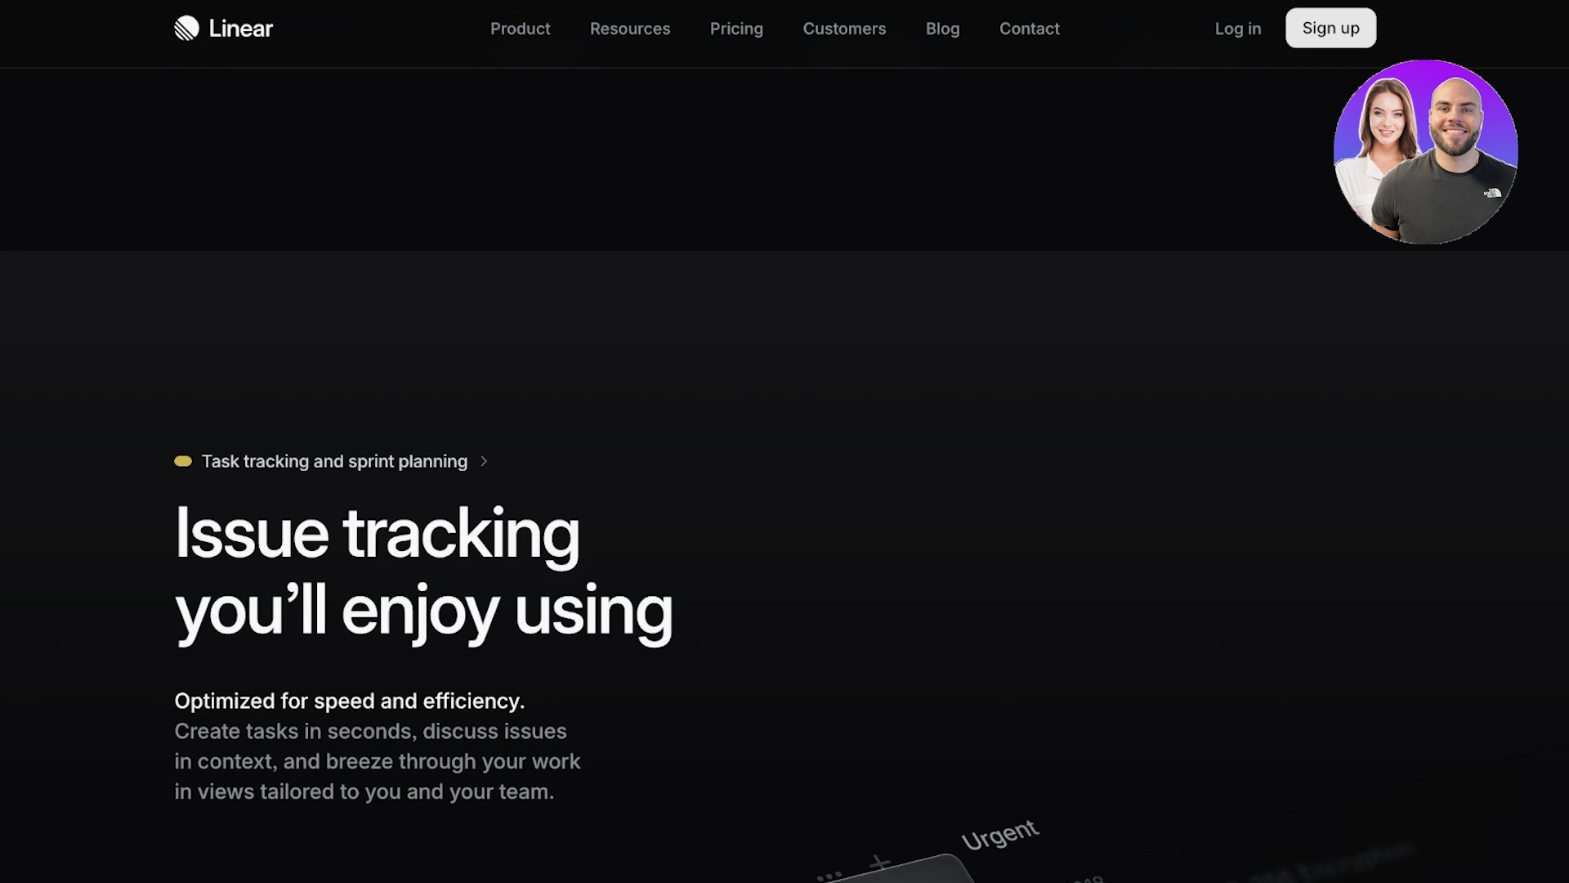
# Step: Scroll through the Cycles, Triage, AI and integrations sections, then back up to the top hero
pyautogui.scroll(-14, 784, 442)
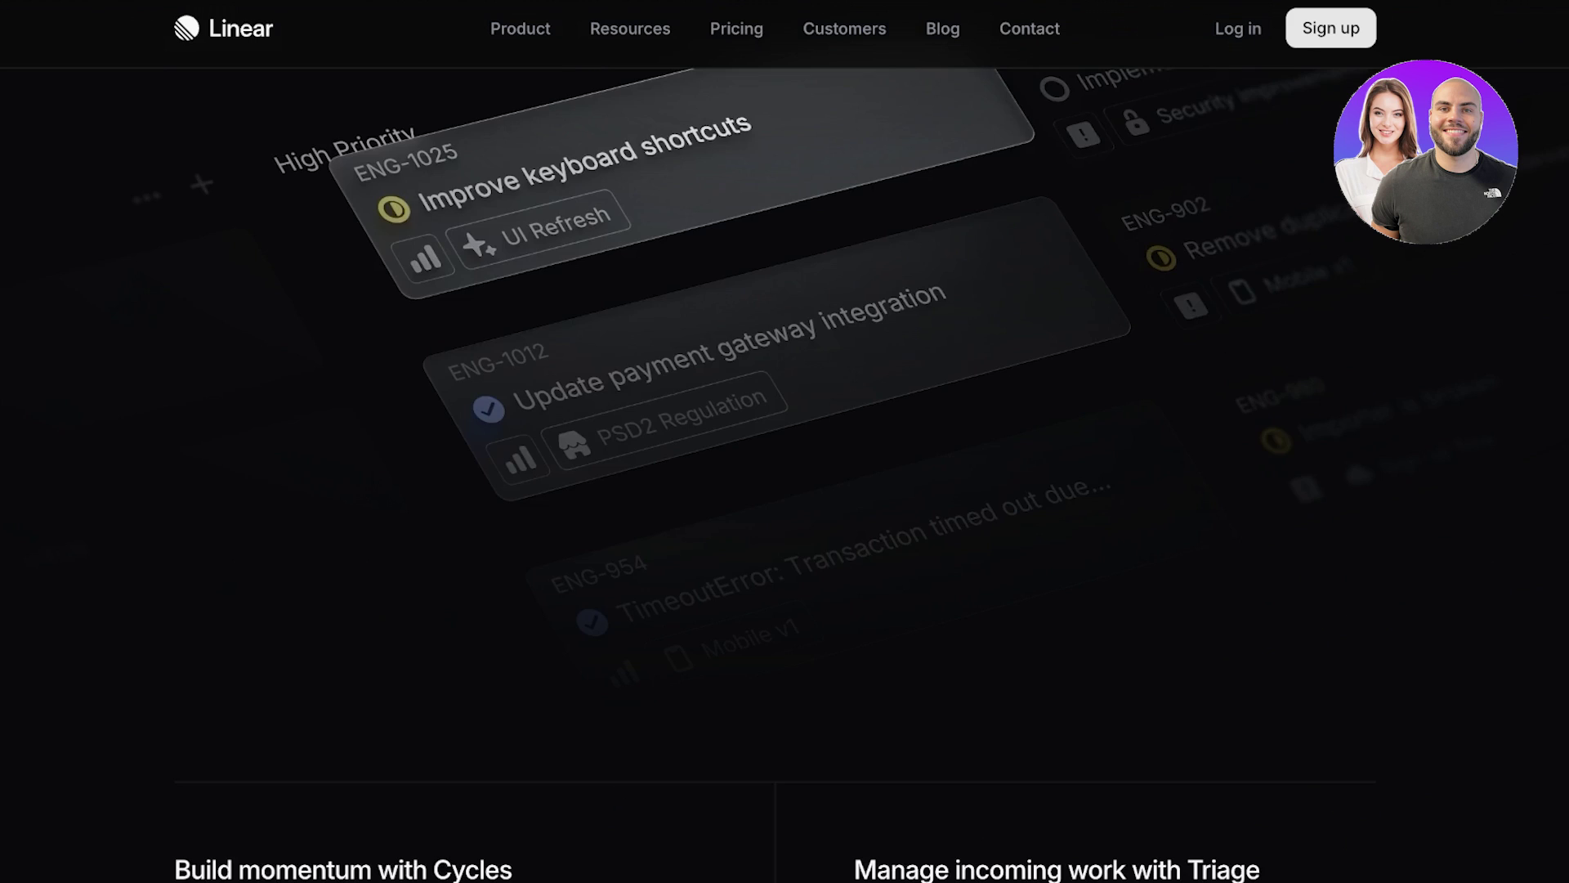
pyautogui.scroll(10, 784, 441)
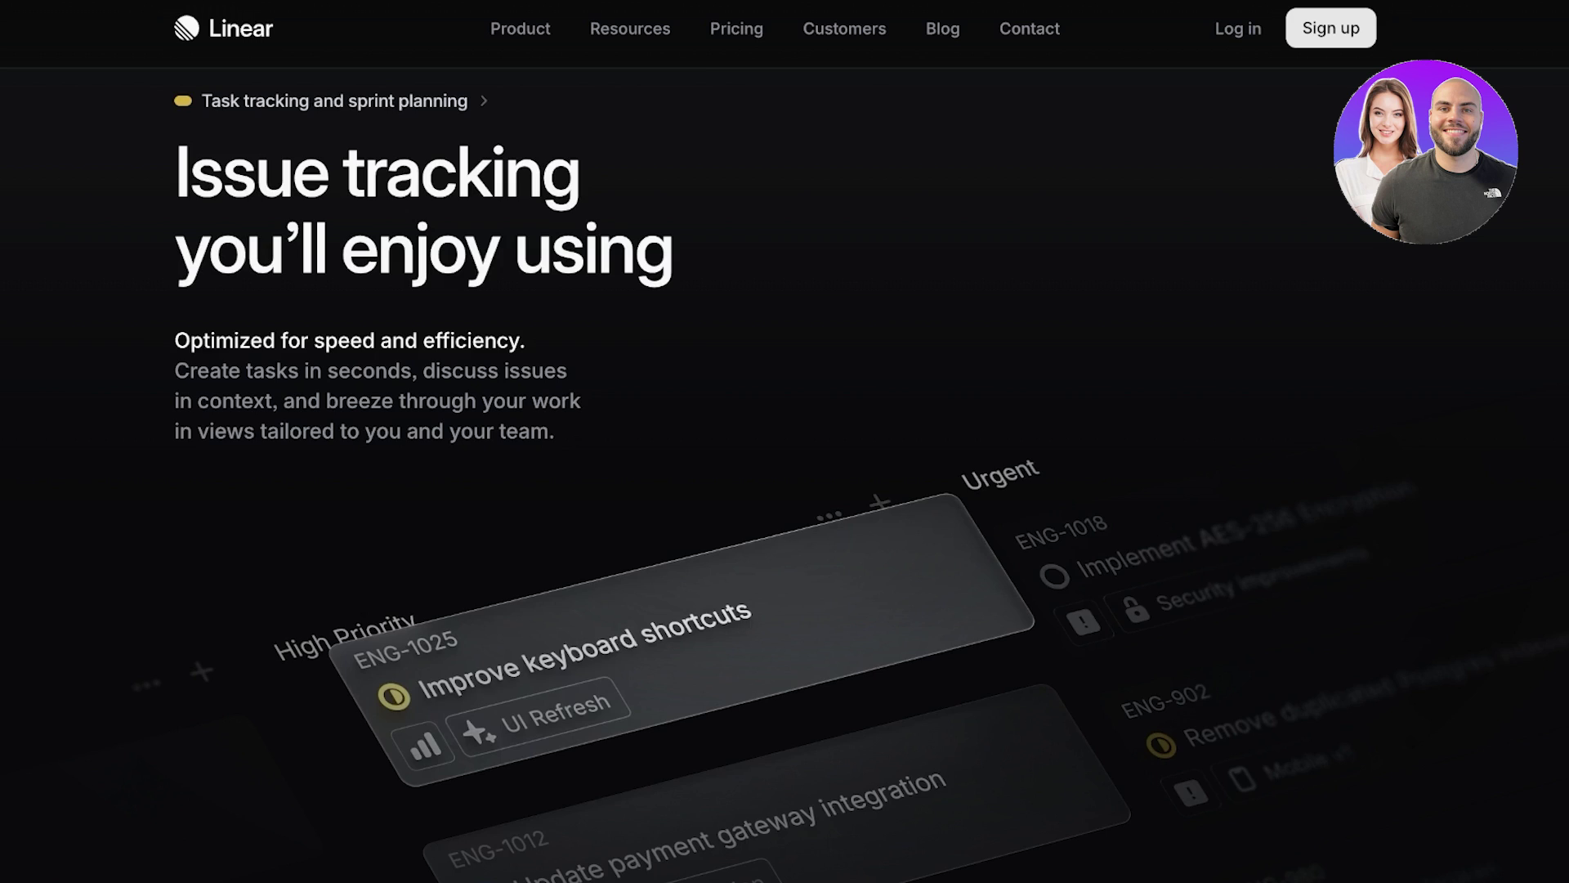
pyautogui.scroll(-12, 784, 441)
pyautogui.scroll(-7, 784, 442)
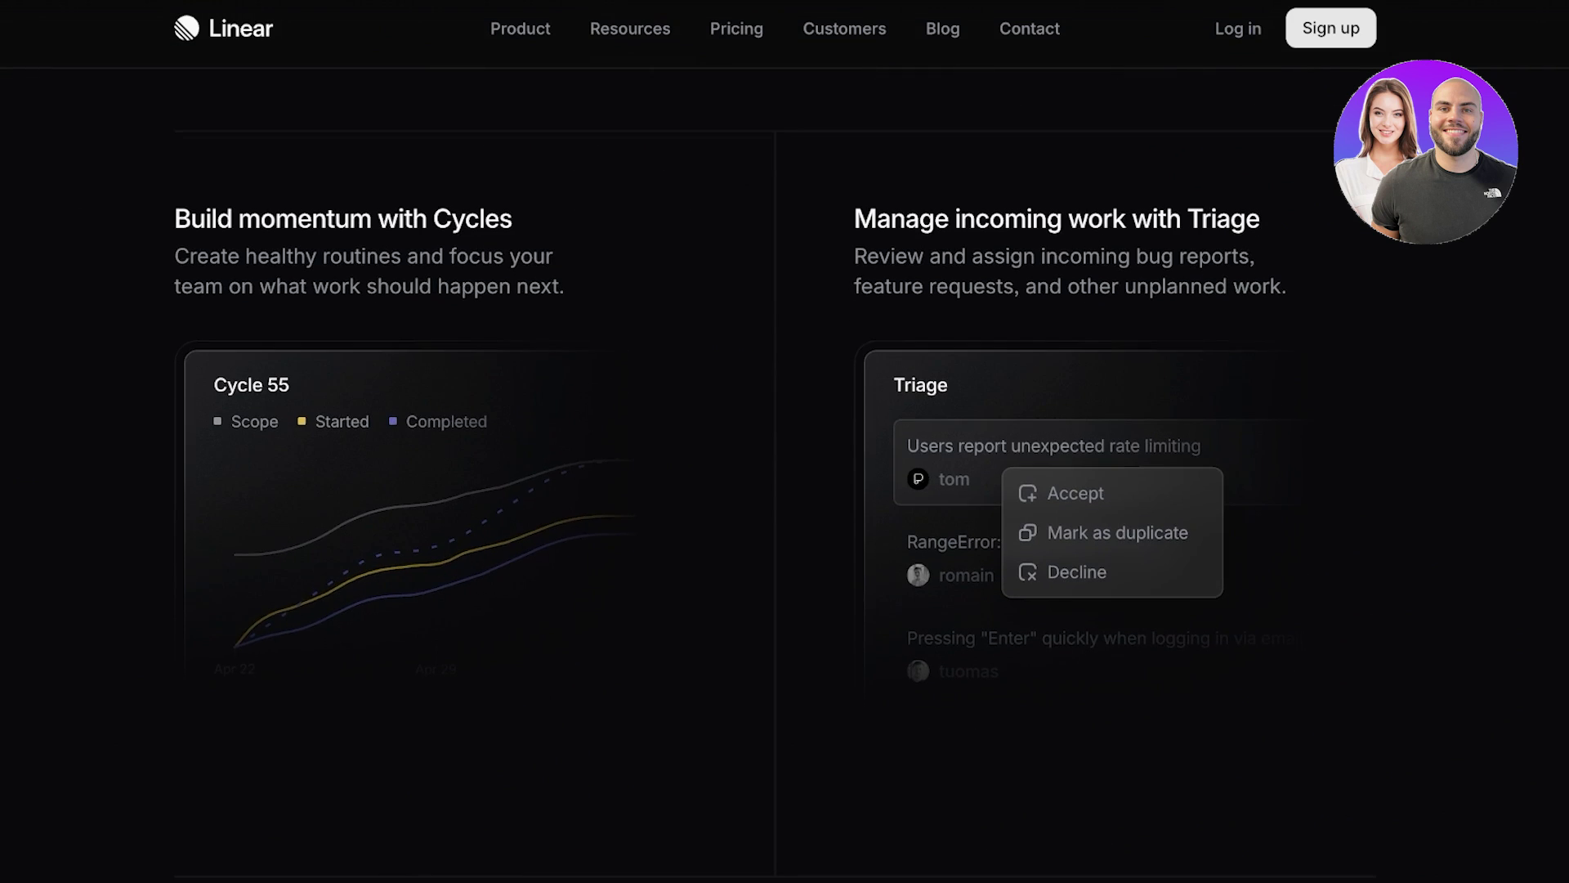
pyautogui.scroll(-17, 785, 441)
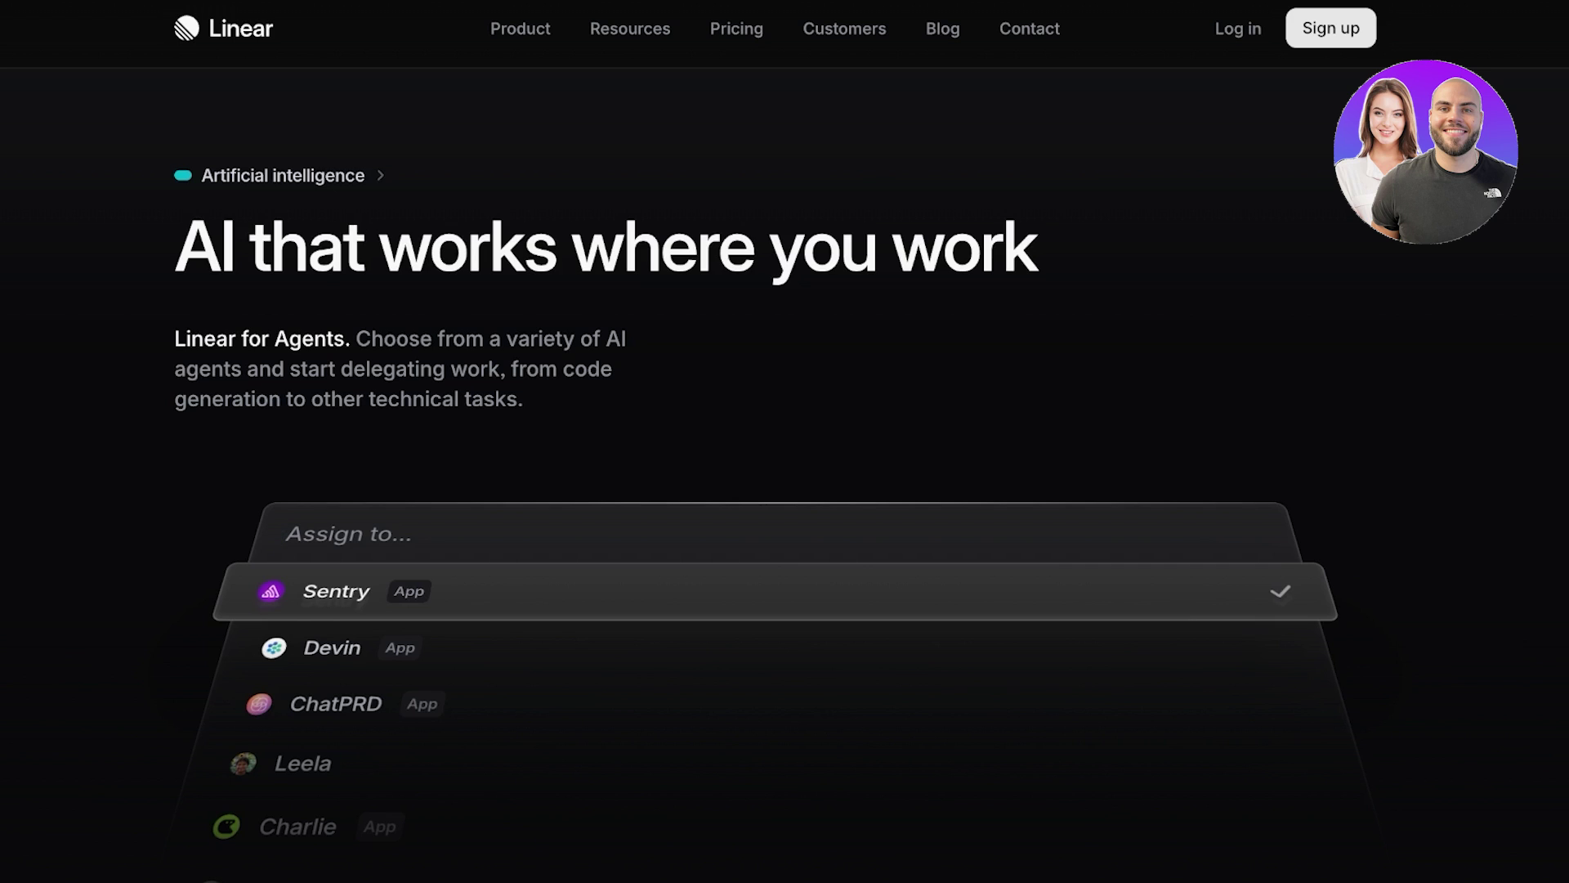
pyautogui.scroll(-7, 785, 441)
pyautogui.scroll(-7, 784, 441)
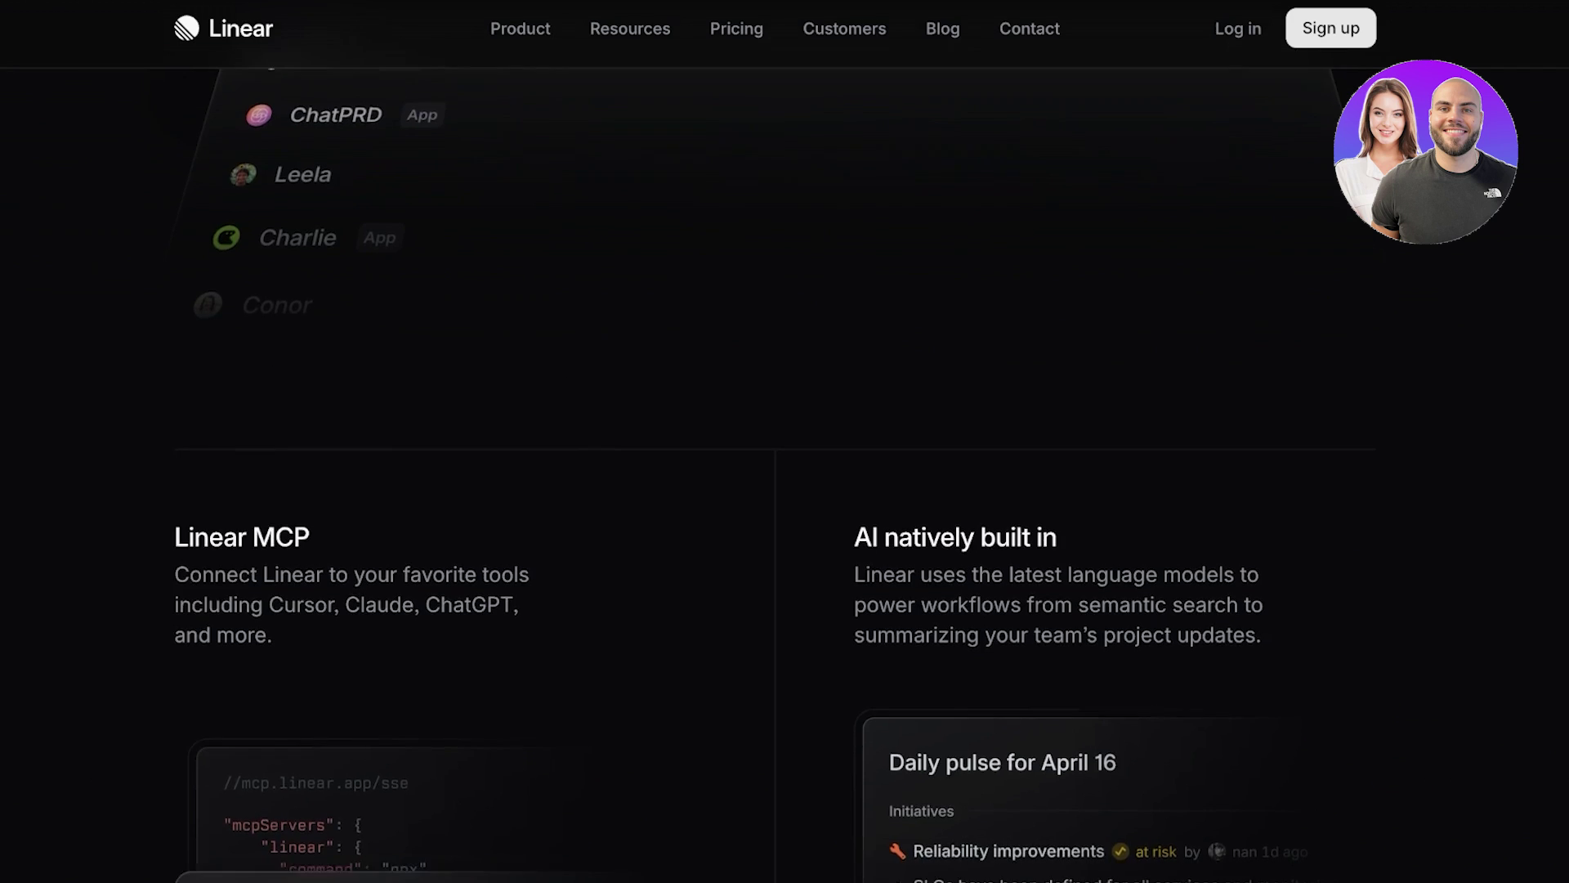
pyautogui.scroll(4, 784, 442)
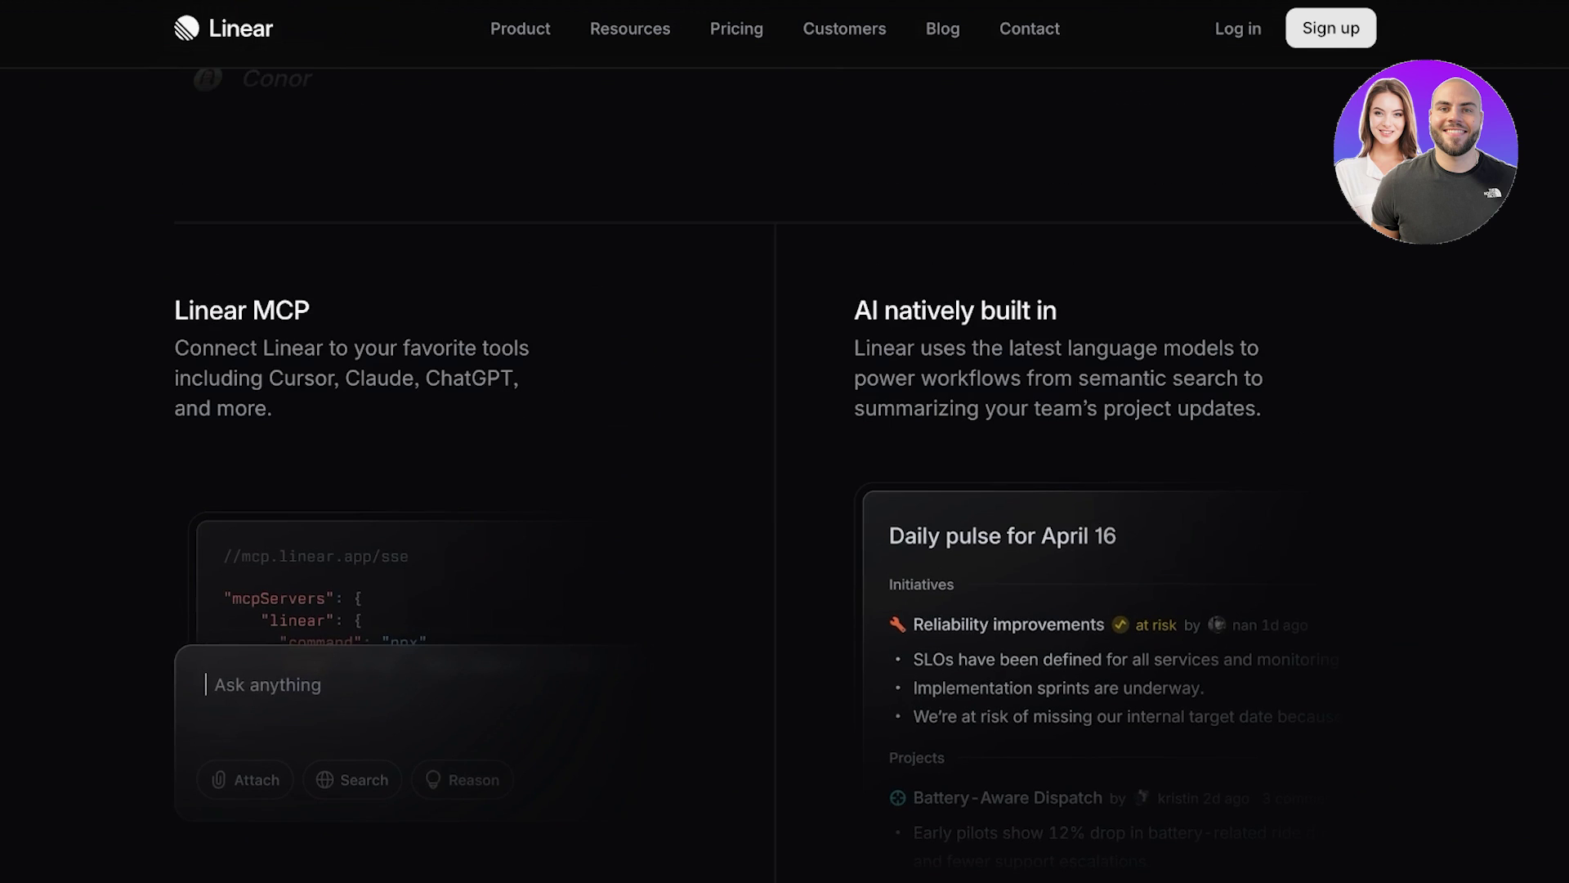
pyautogui.scroll(-16, 785, 441)
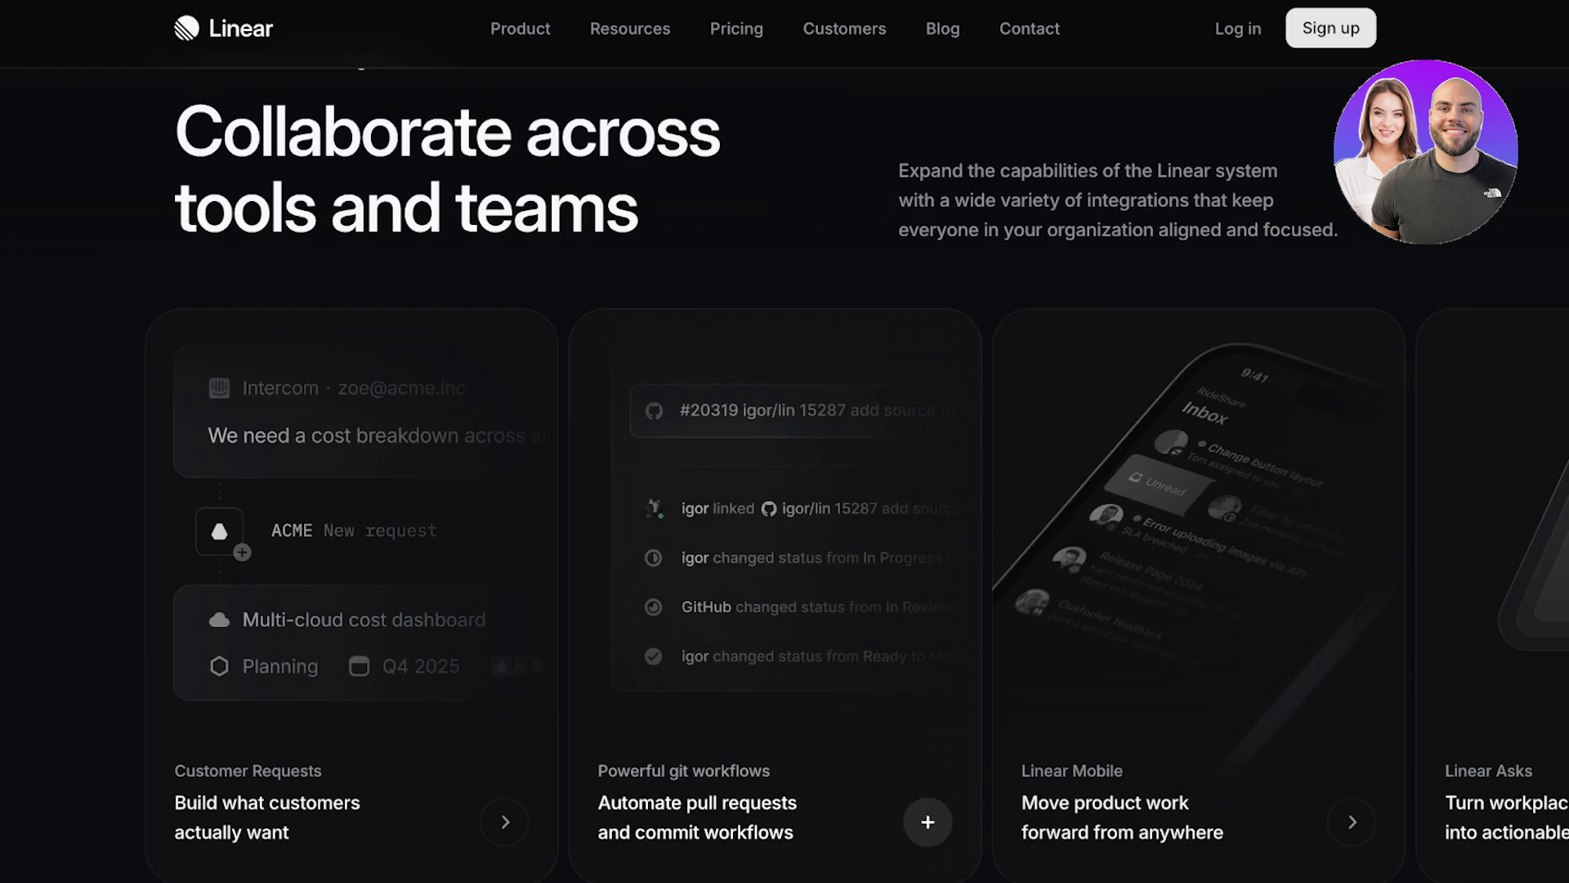
pyautogui.scroll(-3, 784, 441)
pyautogui.scroll(20, 784, 441)
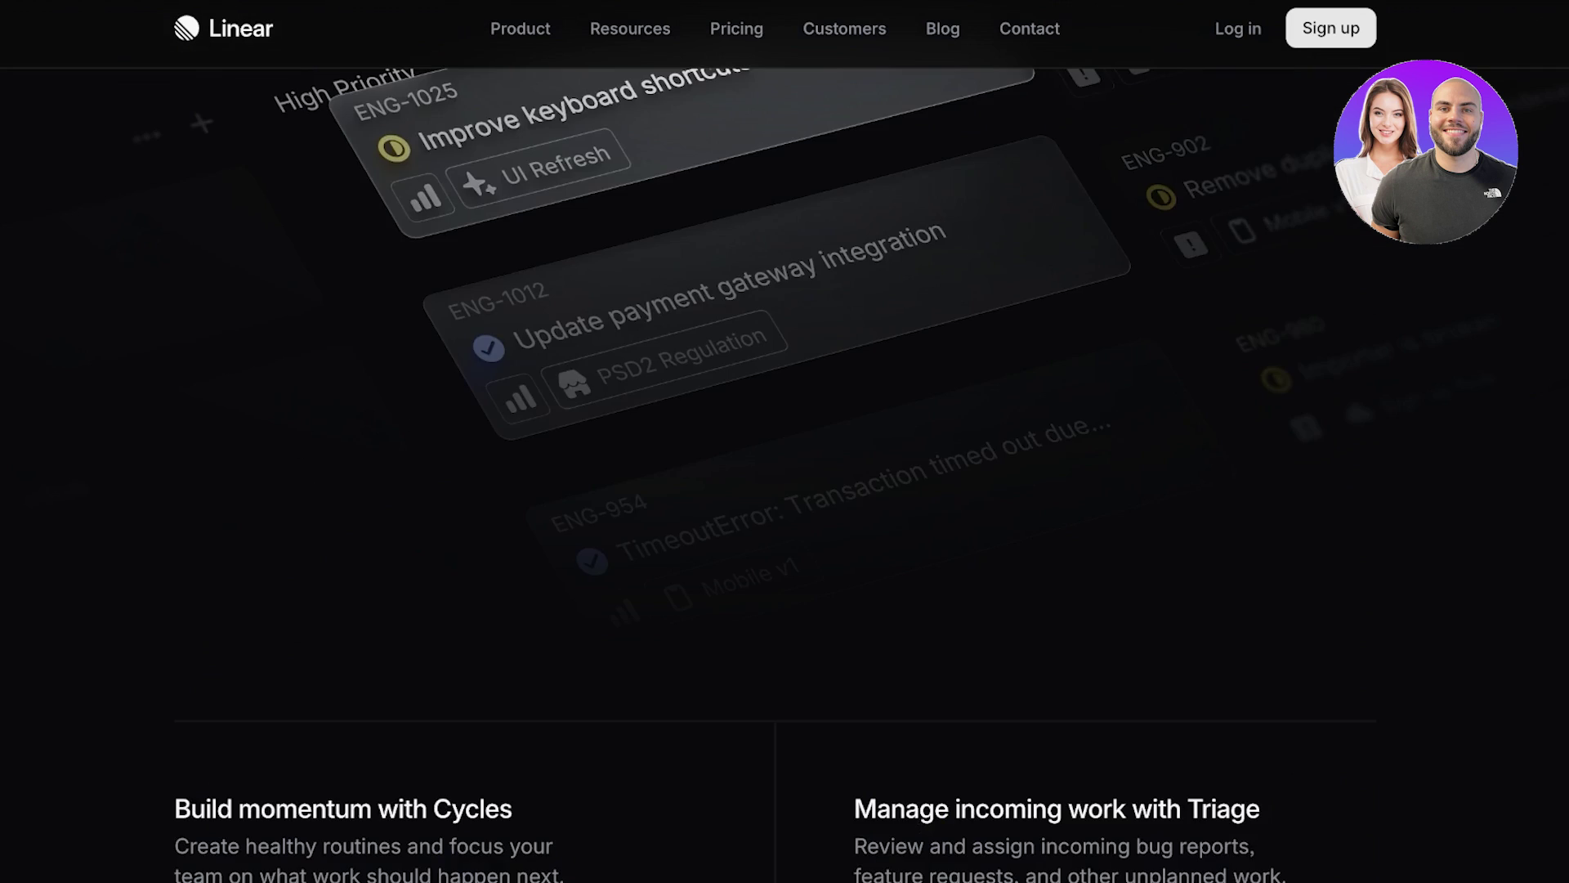
pyautogui.scroll(9, 784, 442)
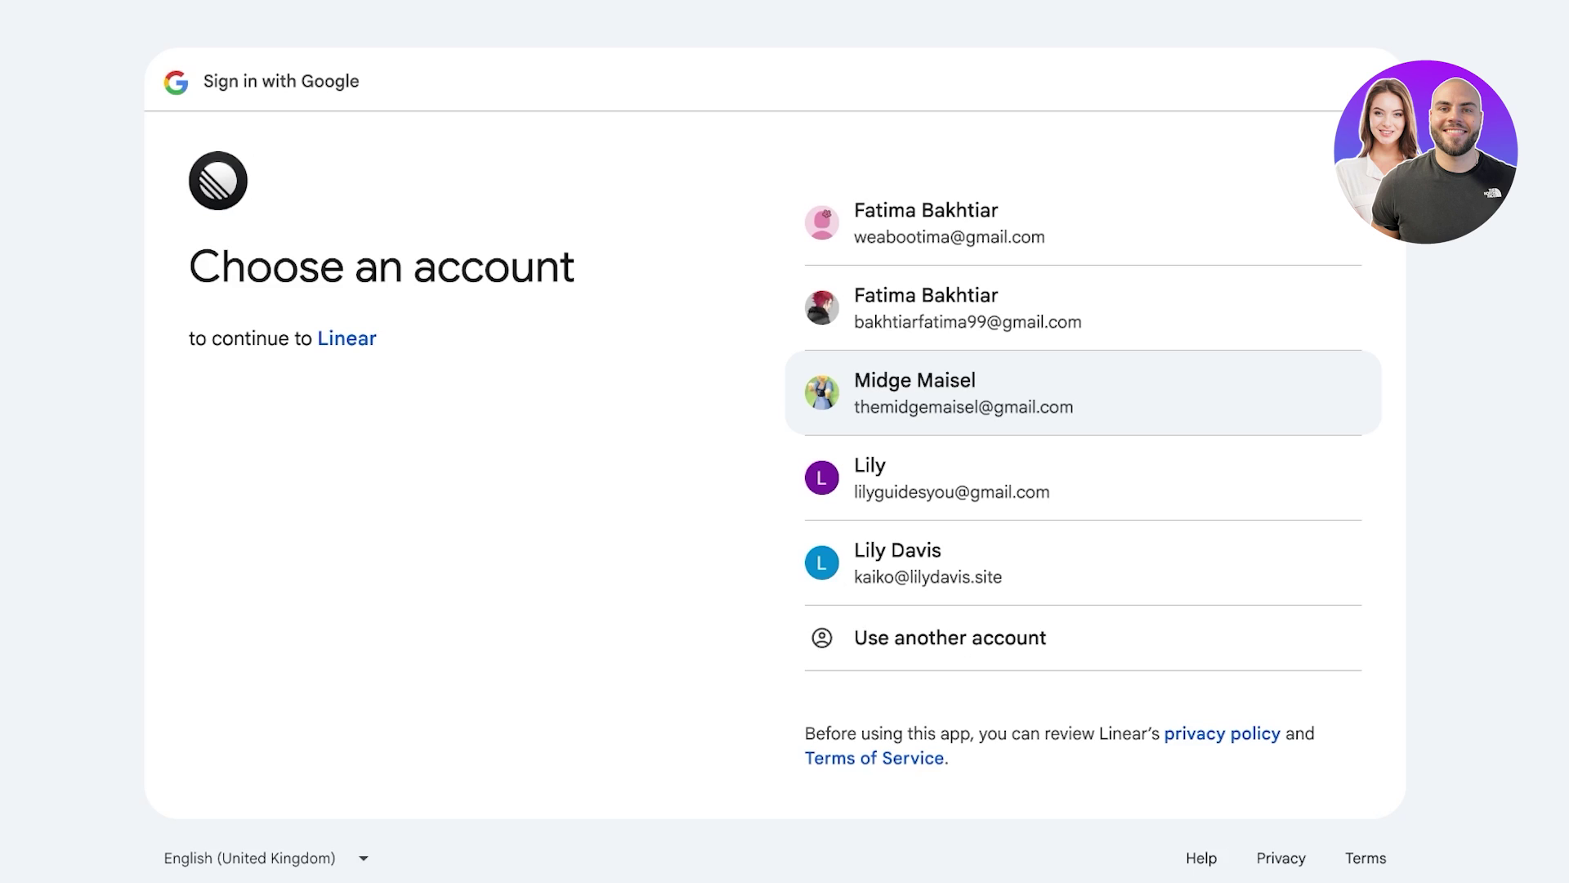
# Step: Pick the Google account in the account chooser to sign in to Linear
pyautogui.click(981, 223)
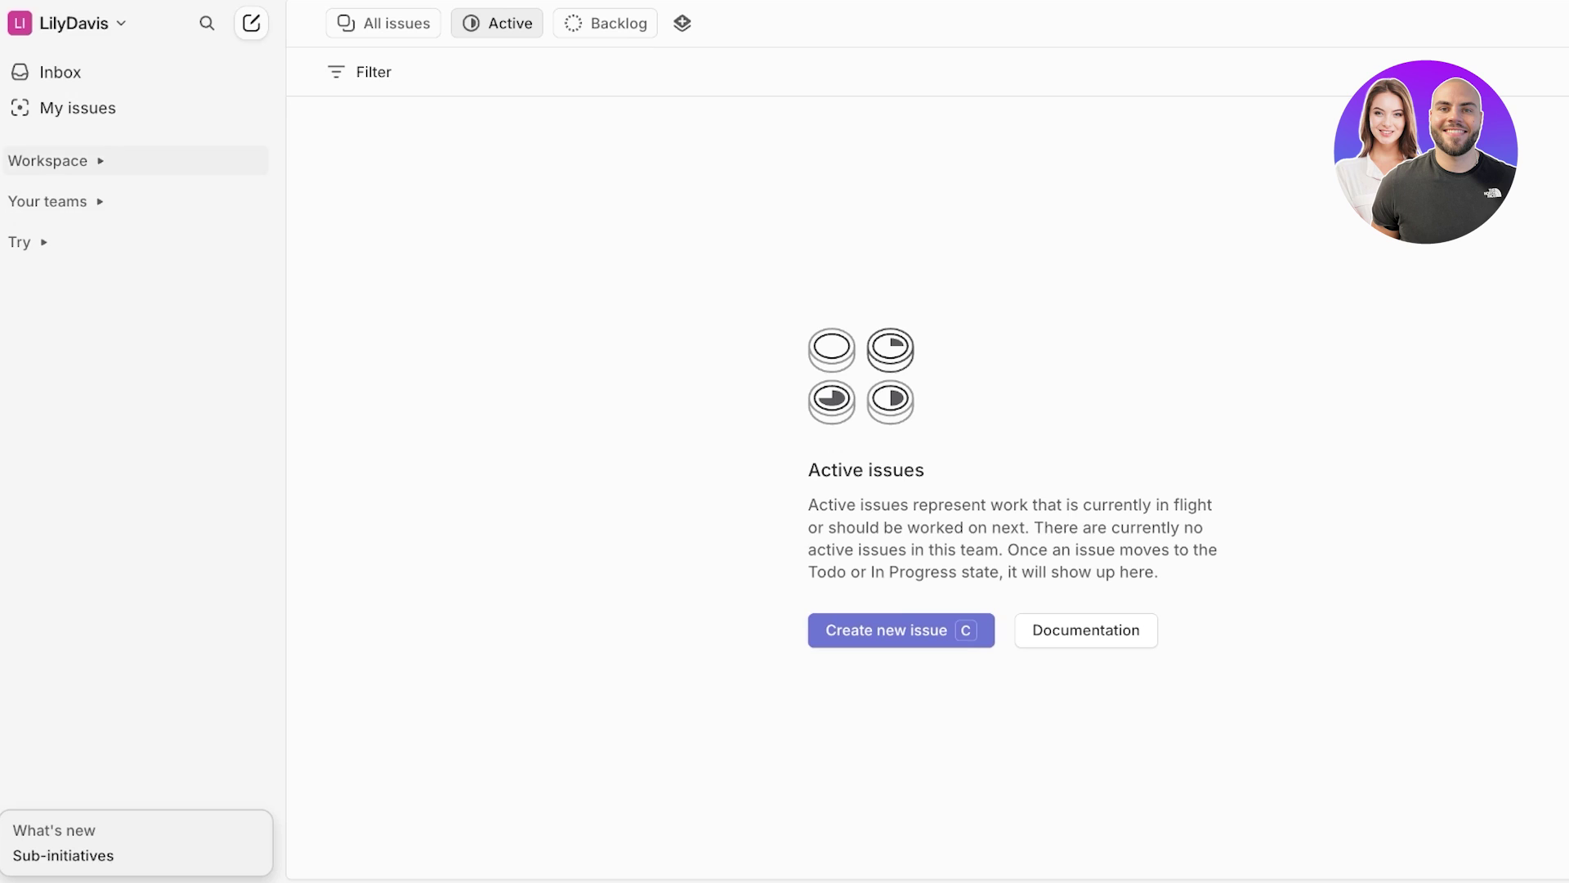
# Step: Expand Workspace and visit its Views, Teams and Members pages
pyautogui.click(56, 161)
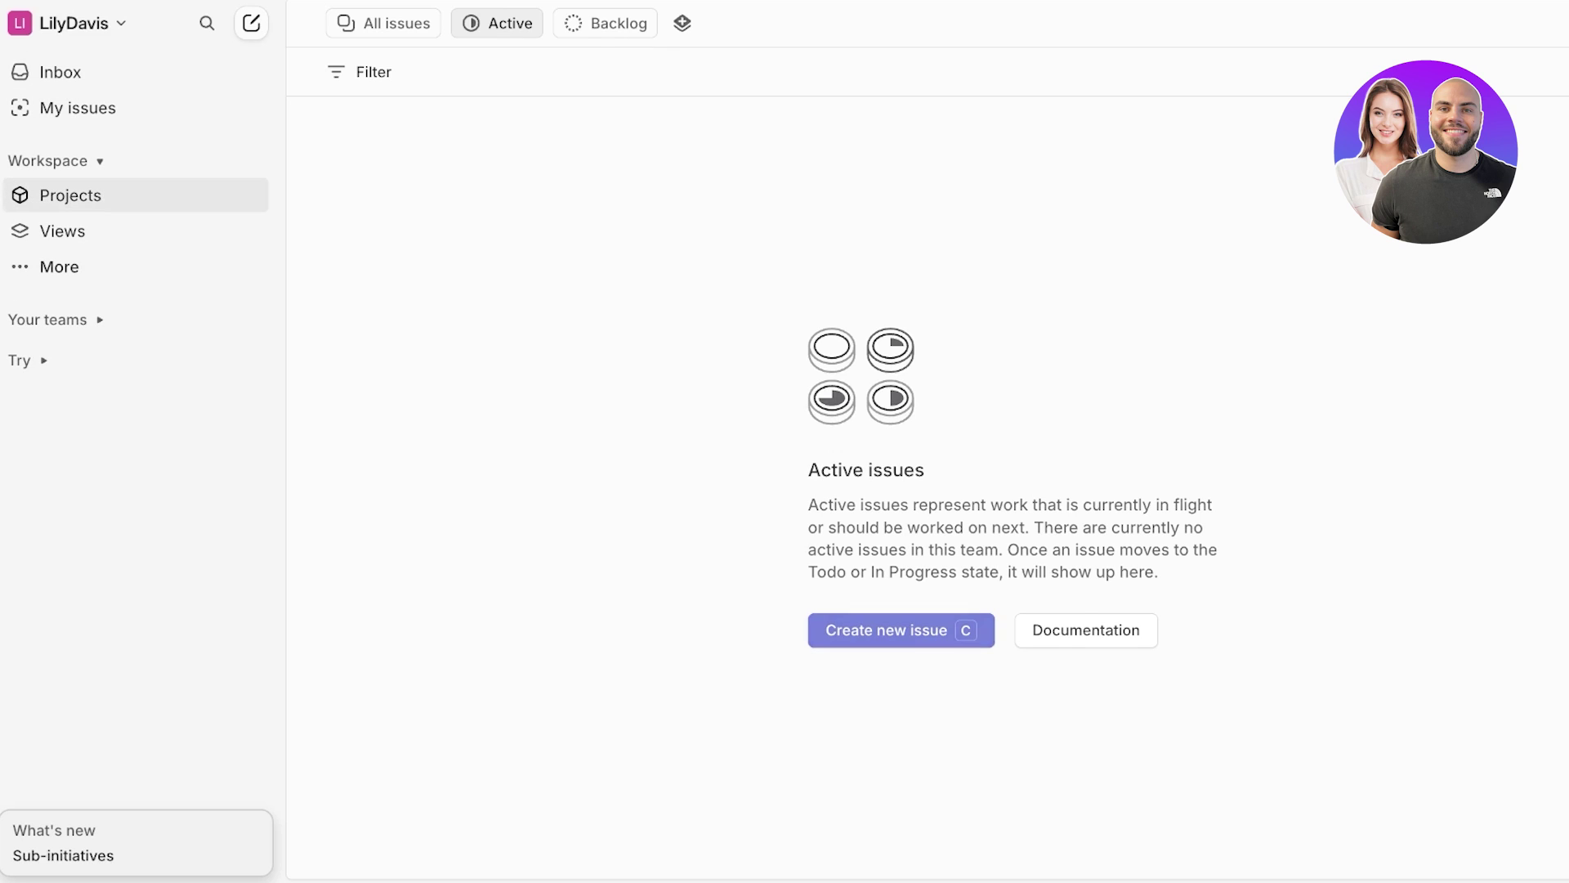
pyautogui.click(62, 231)
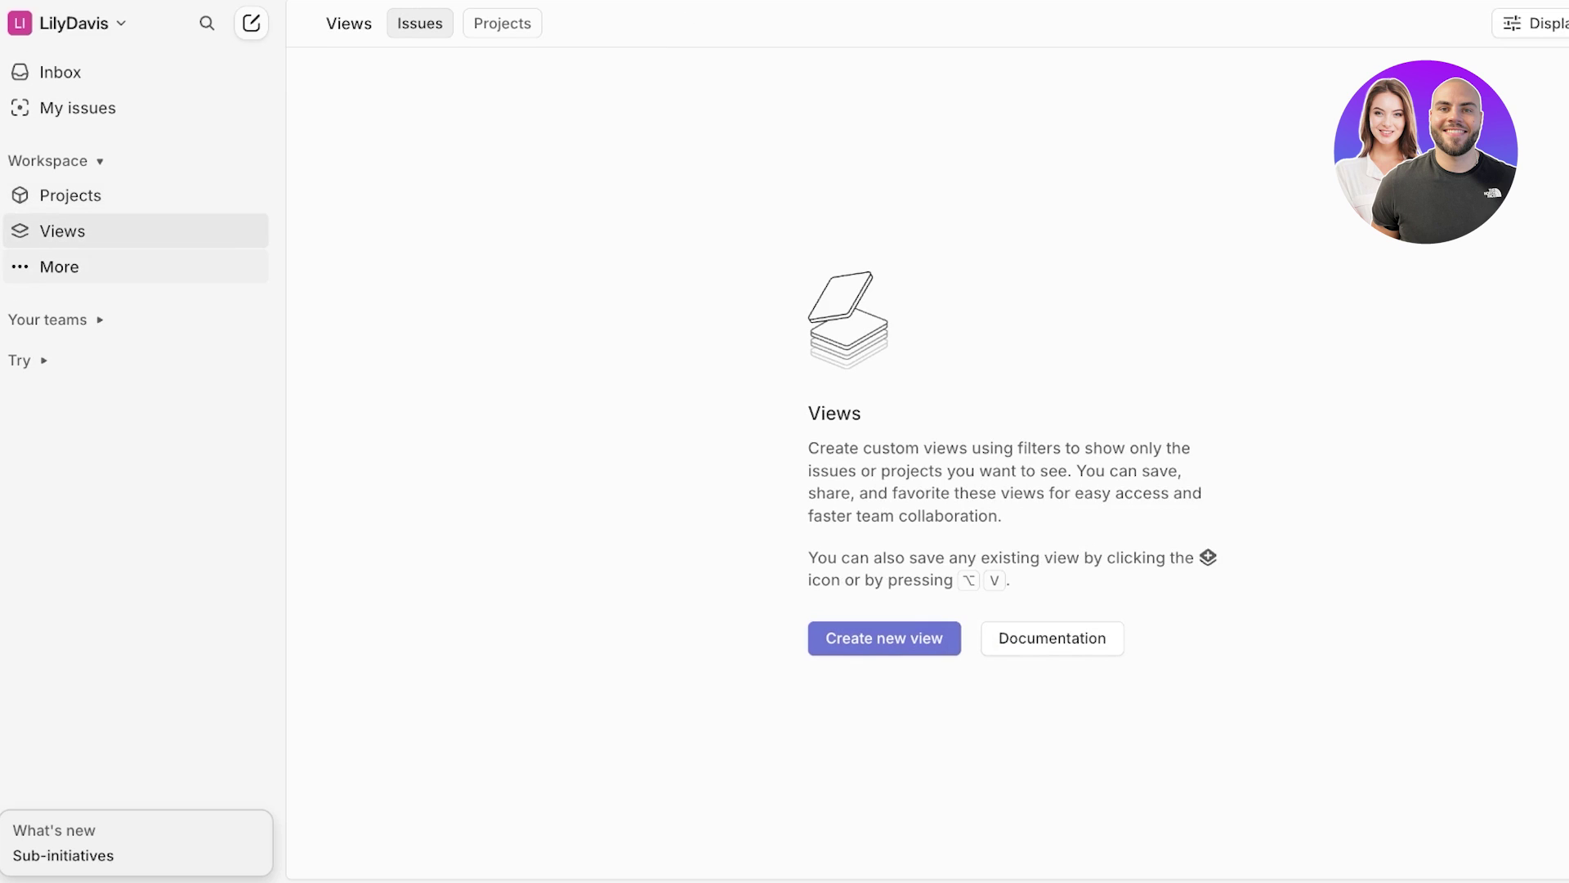
pyautogui.click(58, 267)
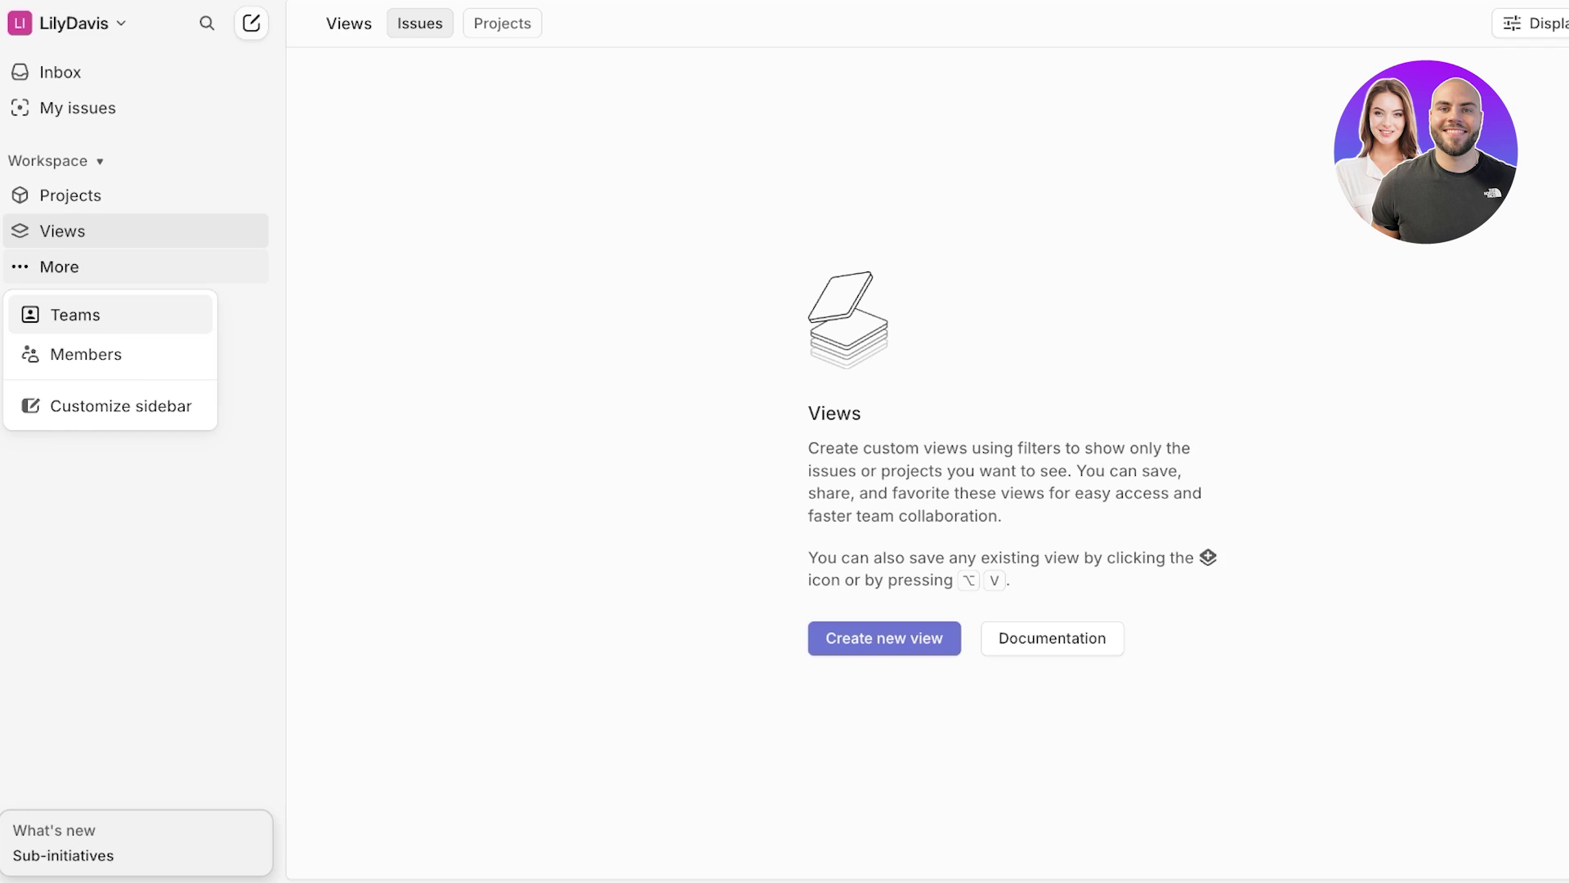
pyautogui.click(76, 315)
pyautogui.click(59, 302)
pyautogui.click(85, 389)
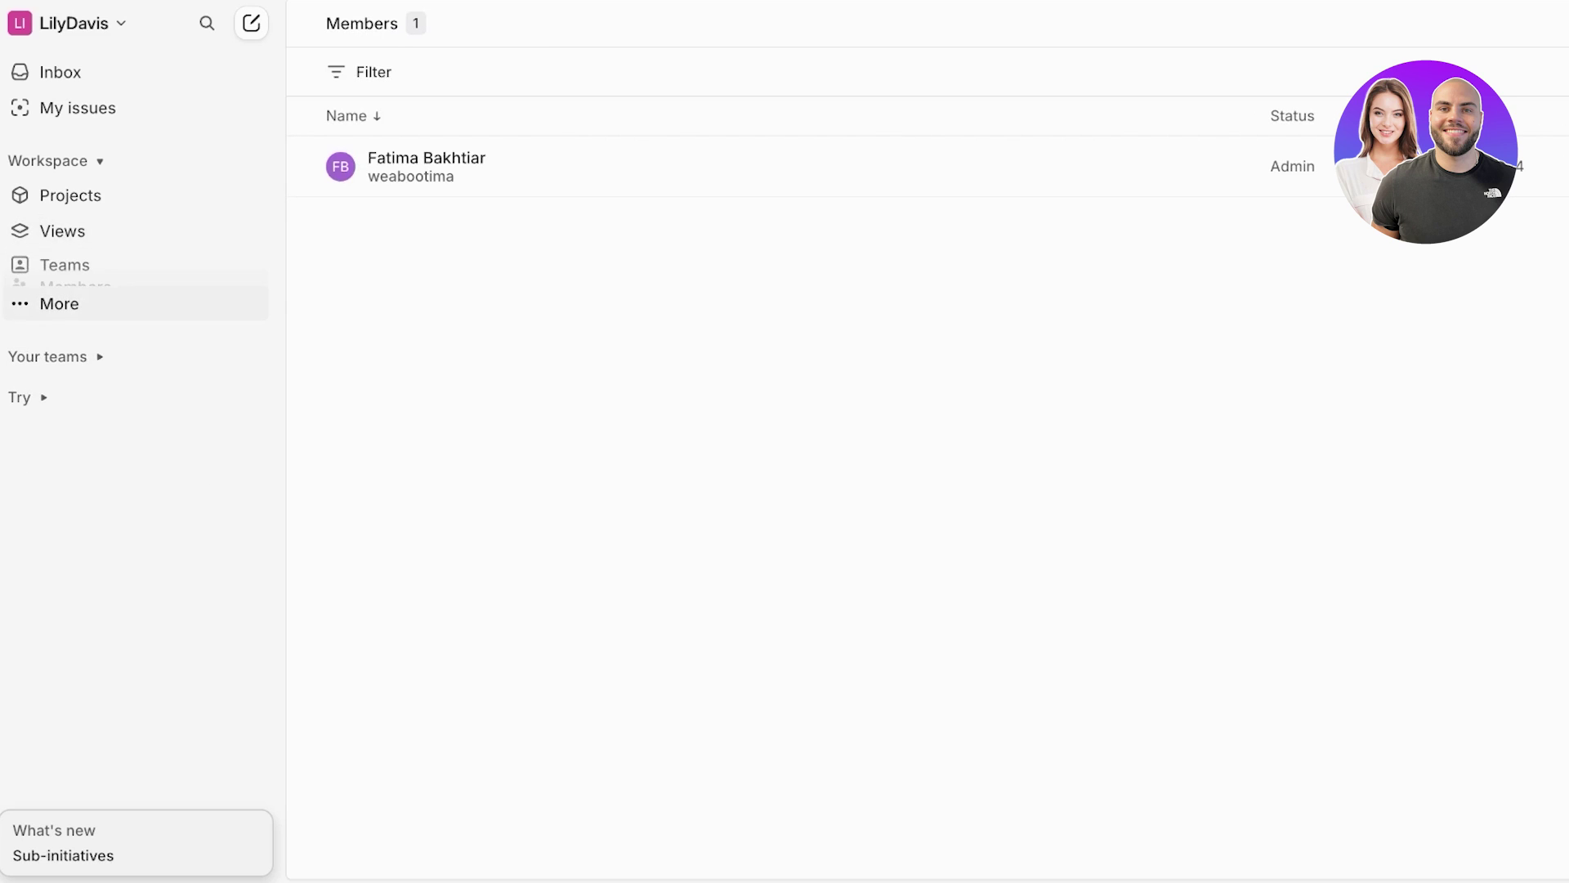
pyautogui.click(59, 303)
# Step: Set Drafts, Teams and Members to Always show in the sidebar customization
pyautogui.click(119, 443)
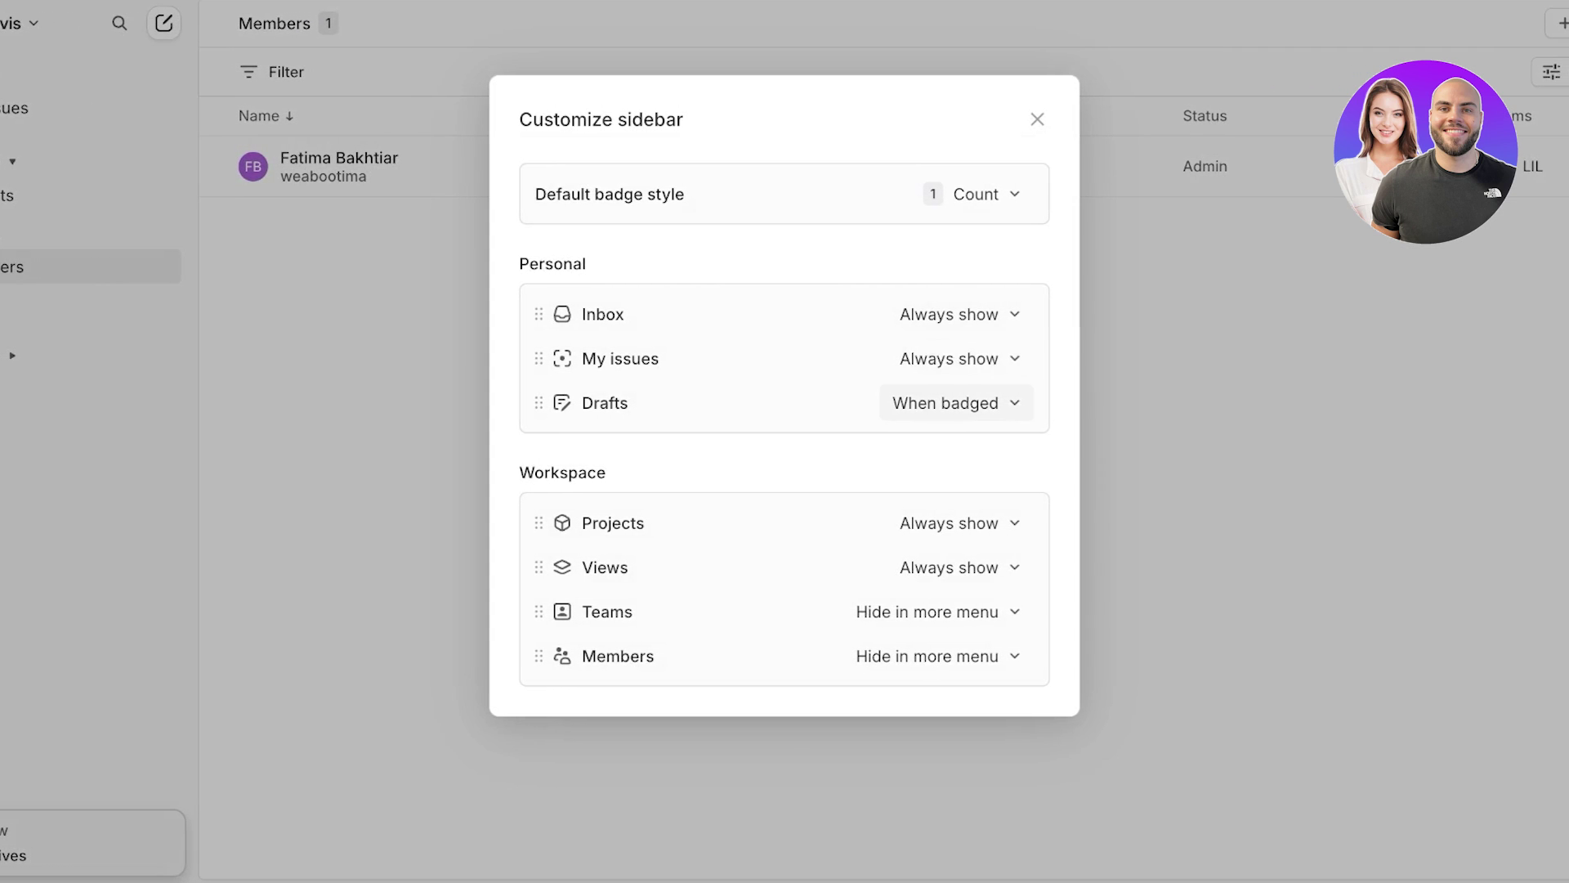
pyautogui.click(957, 403)
pyautogui.click(940, 361)
pyautogui.click(928, 611)
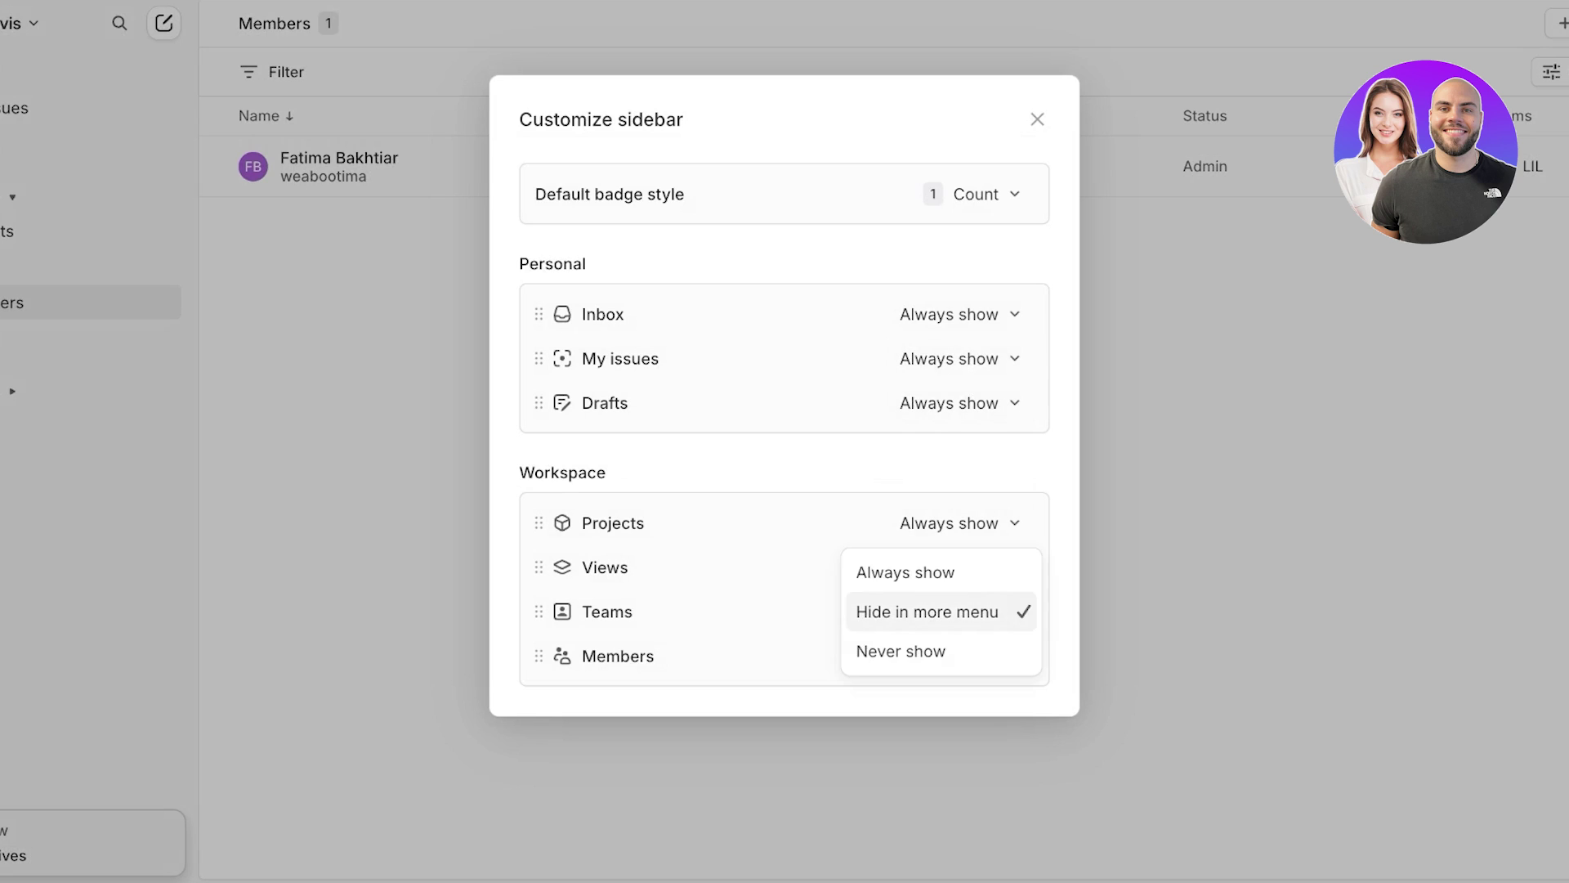
pyautogui.click(905, 572)
pyautogui.click(957, 655)
pyautogui.click(906, 613)
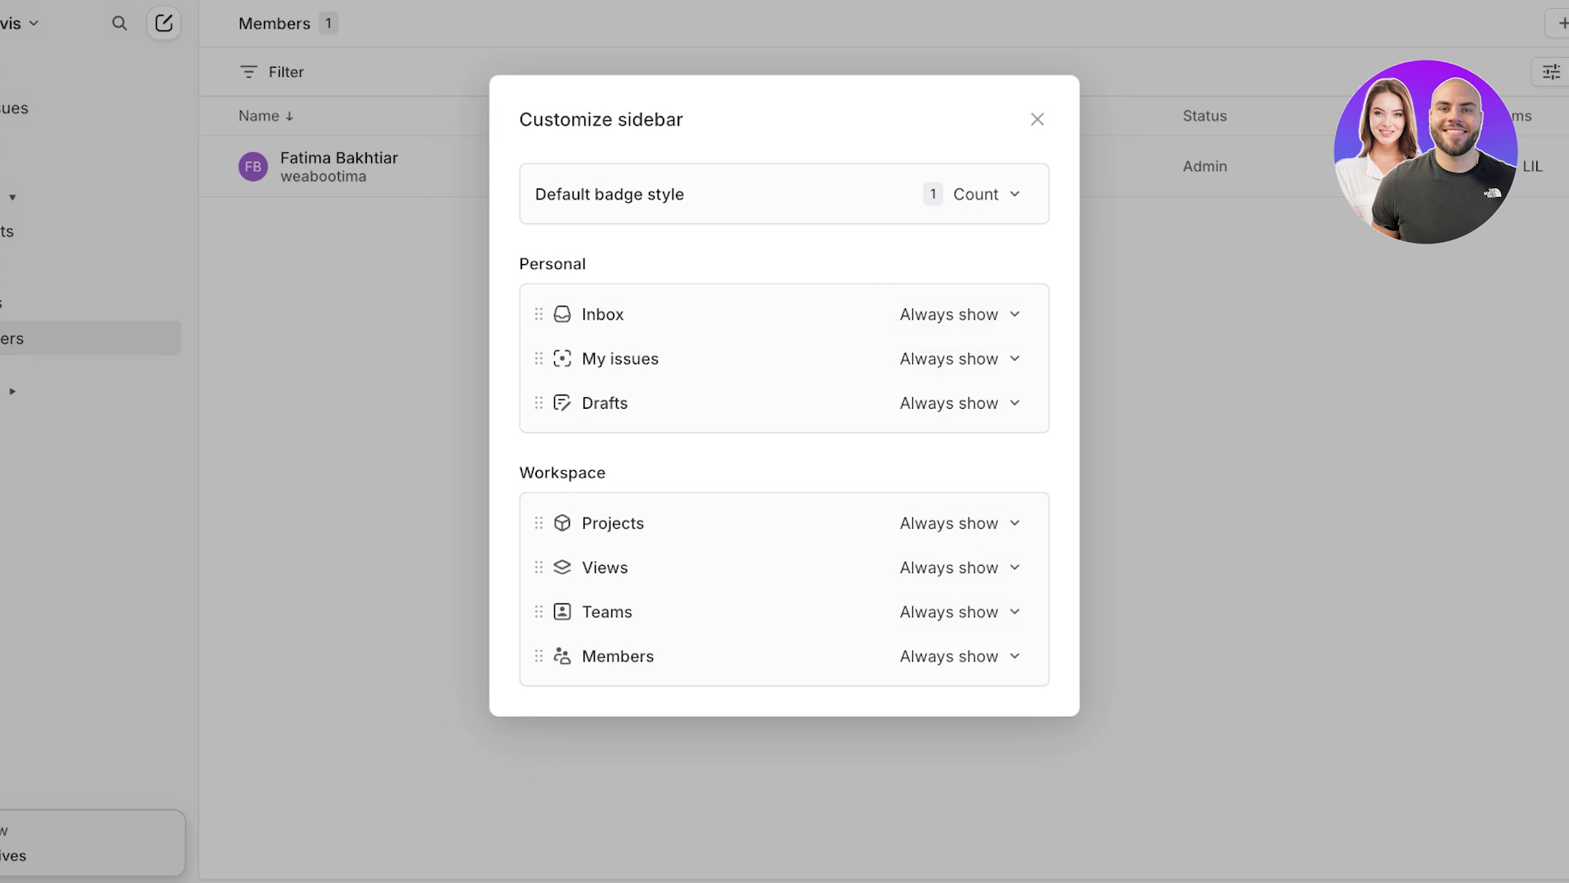
pyautogui.click(1037, 119)
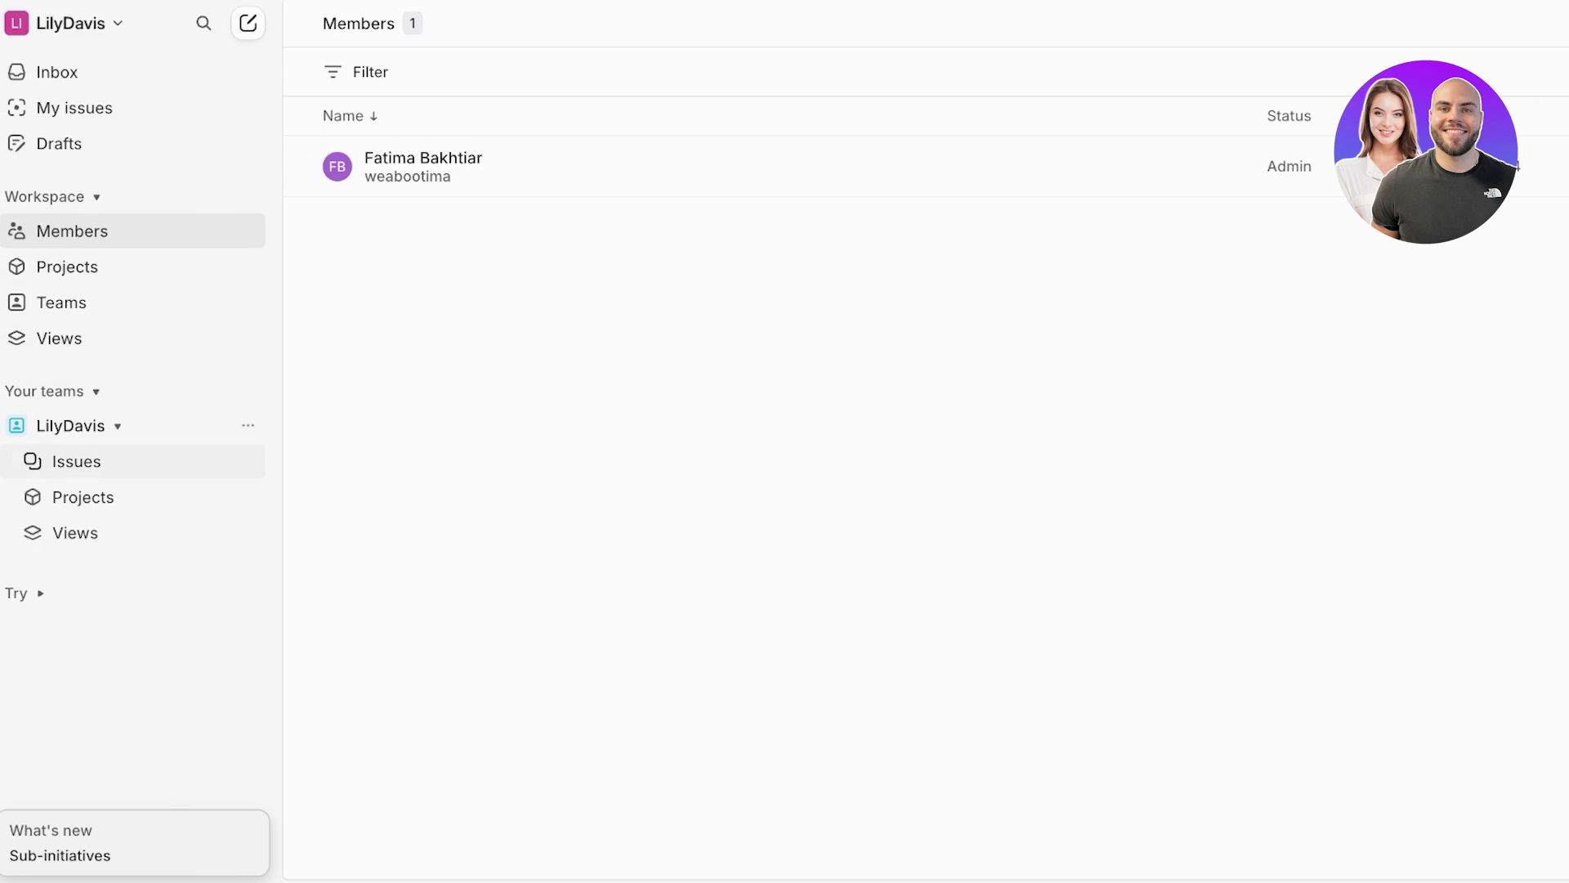
# Step: Browse the team's Issues, Projects and Views pages and expand the Try section
pyautogui.click(33, 461)
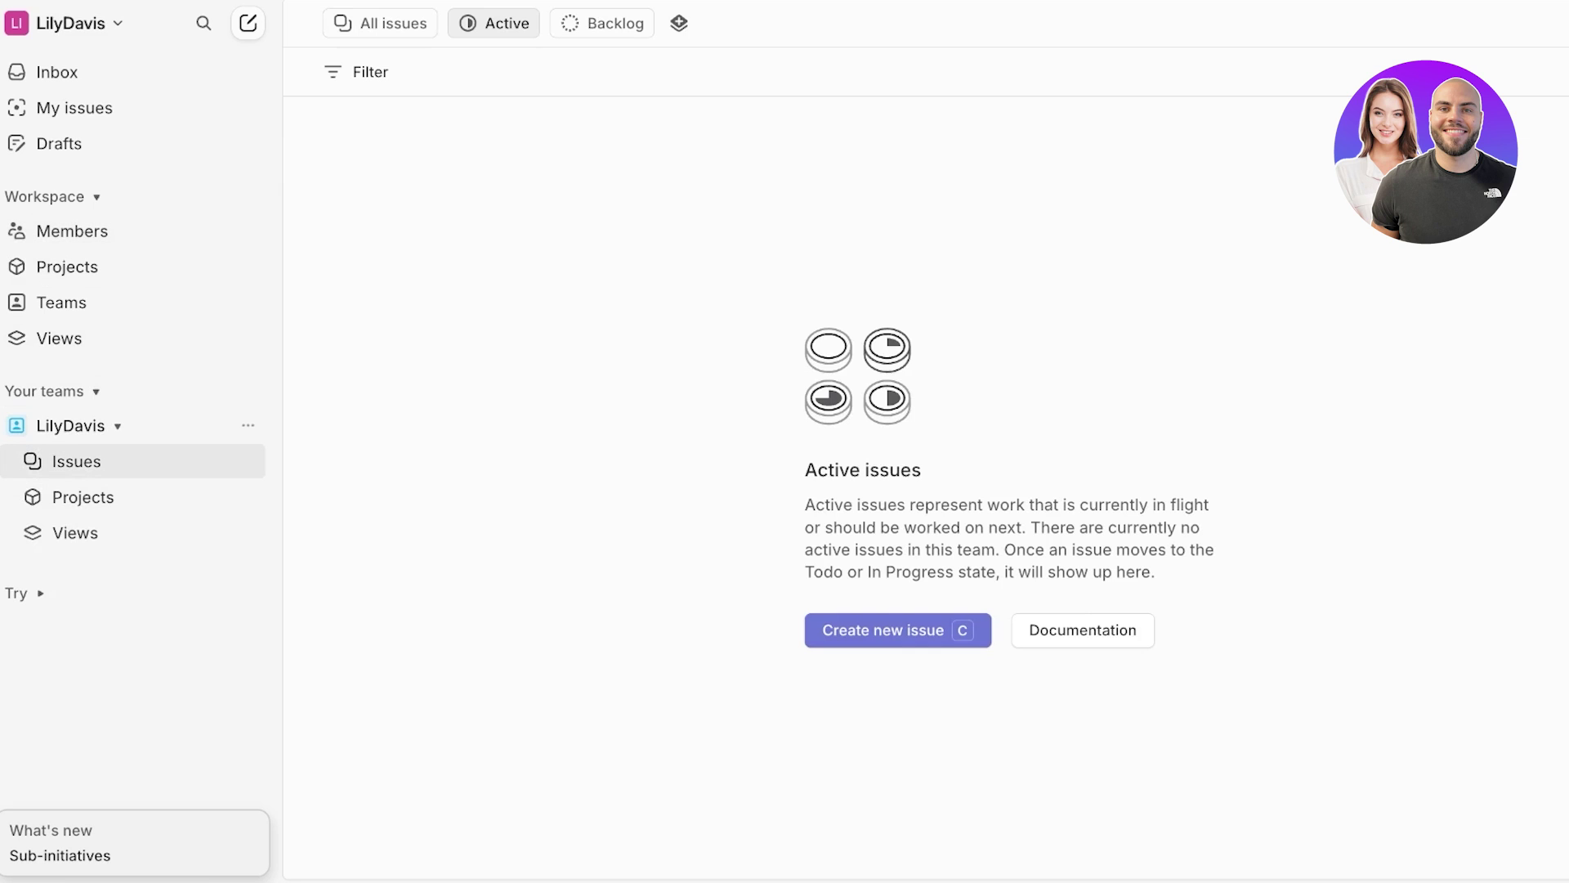
pyautogui.click(81, 497)
pyautogui.click(74, 533)
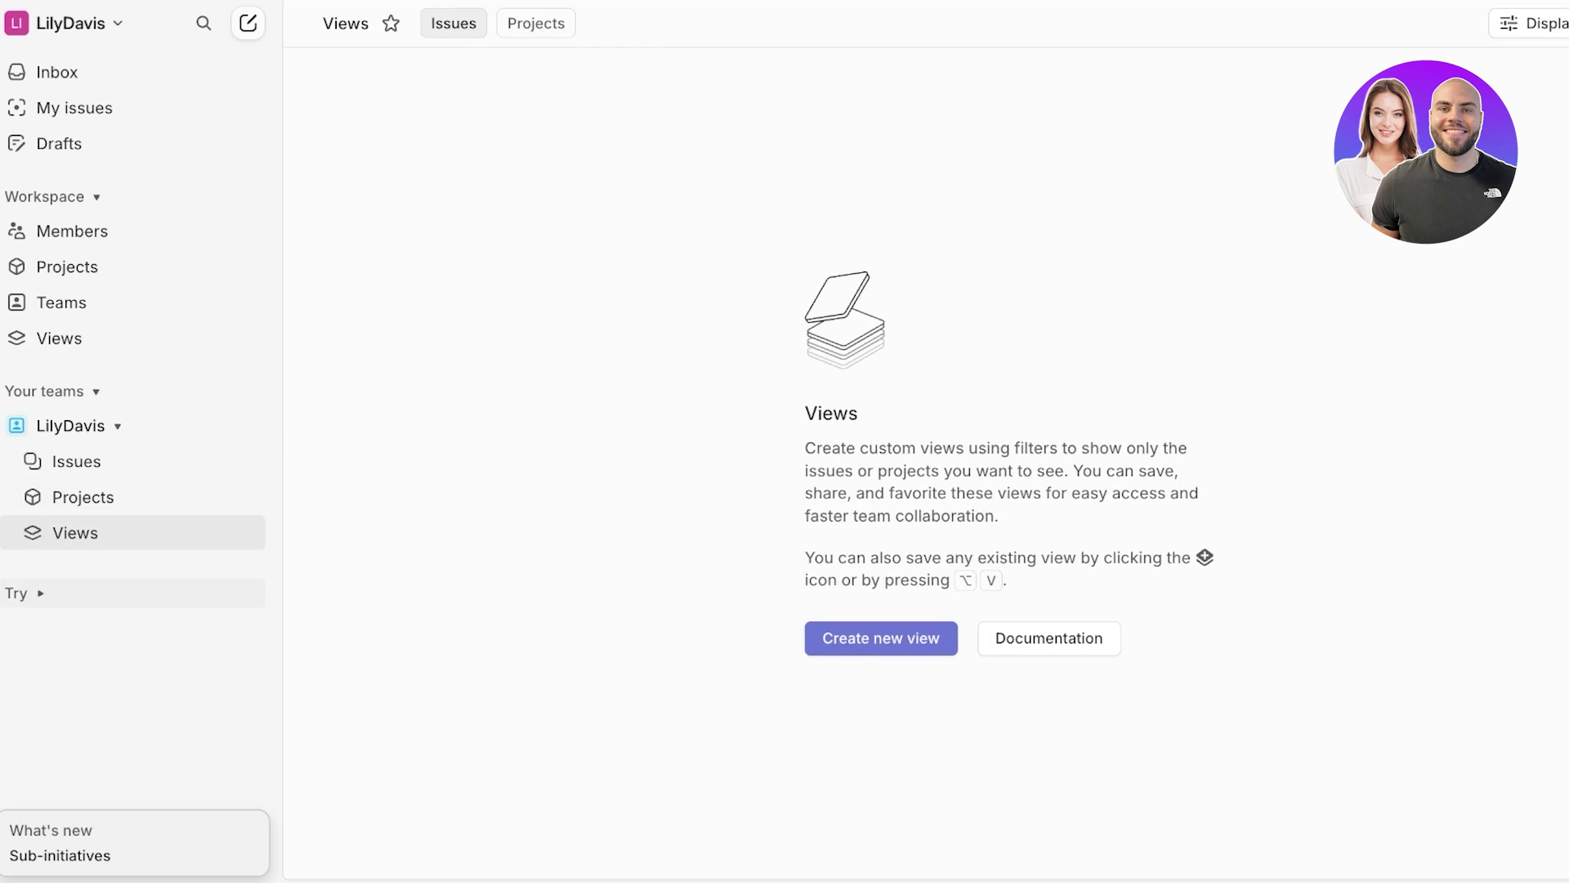
pyautogui.click(40, 593)
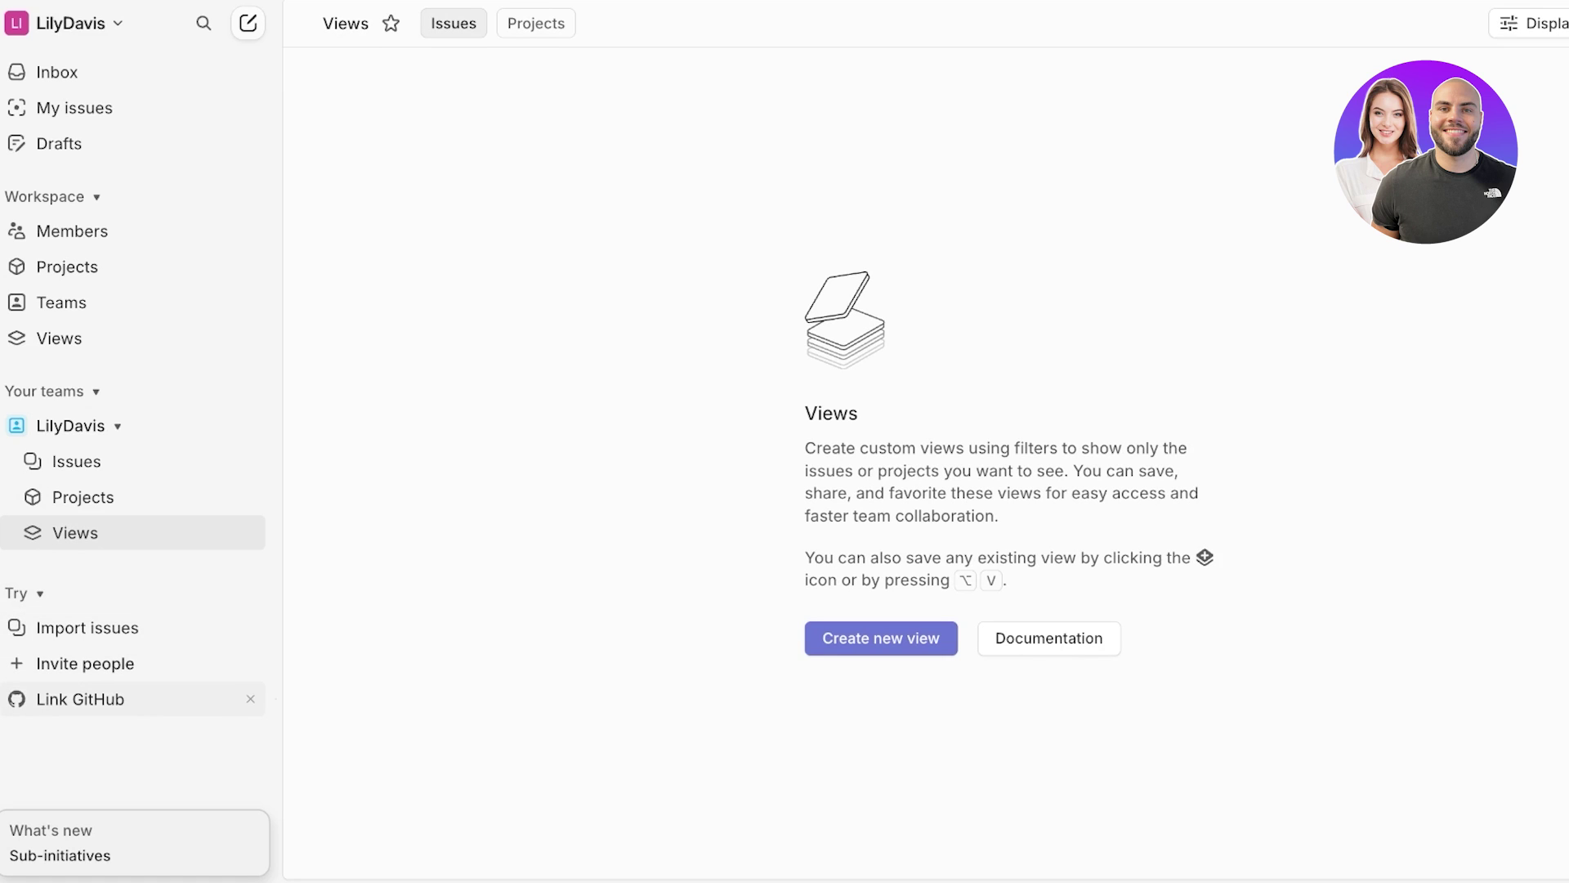
# Step: Start a new project from the team's Projects page and name it 'spencer'
pyautogui.click(83, 497)
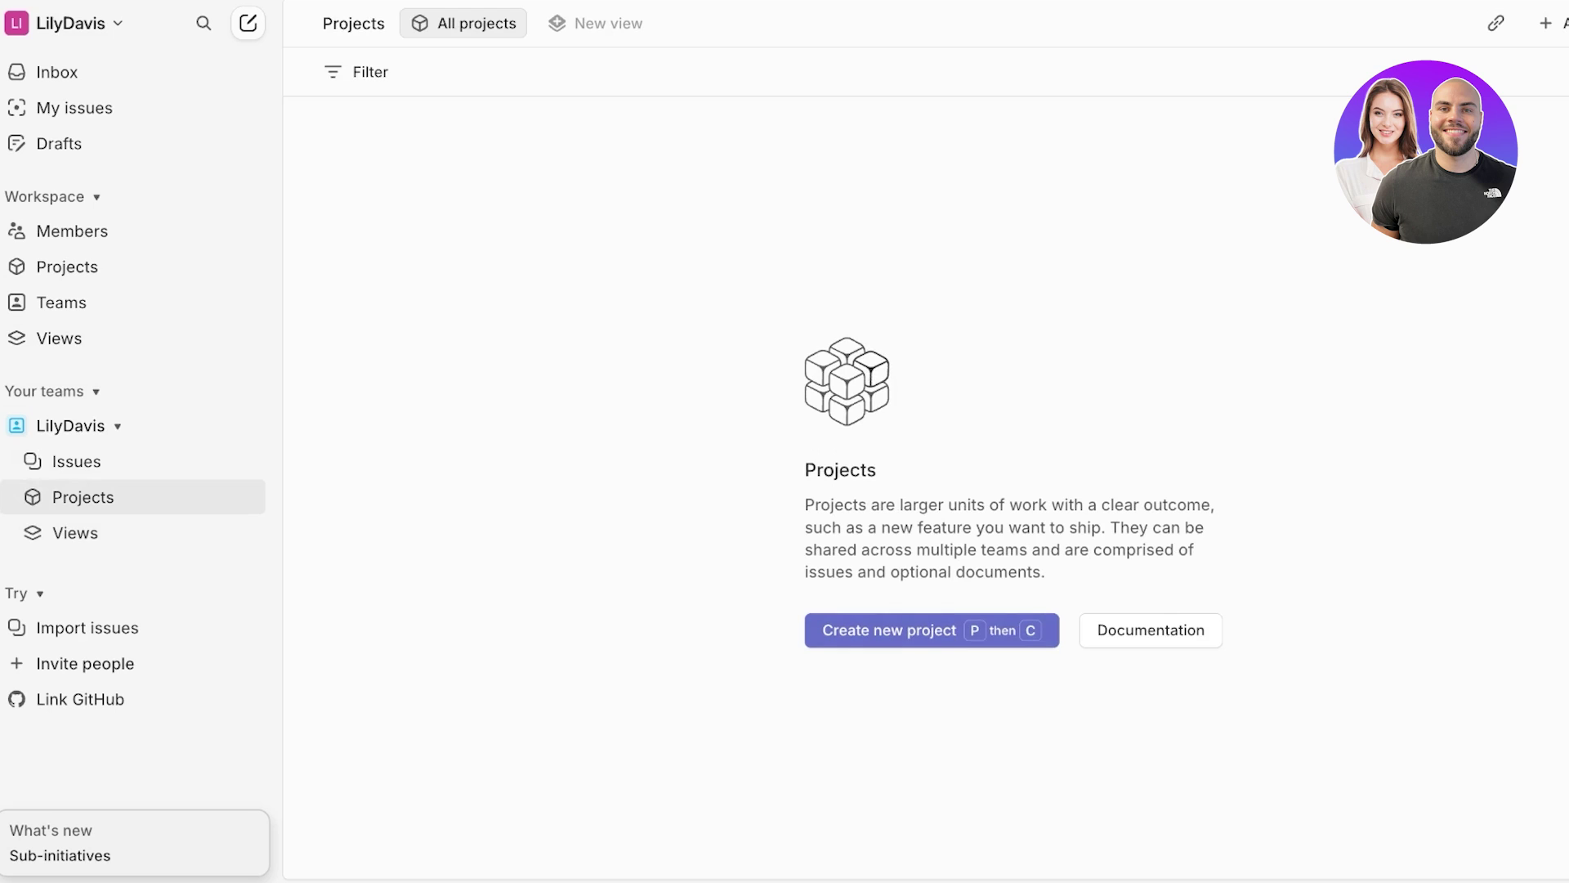
pyautogui.click(931, 630)
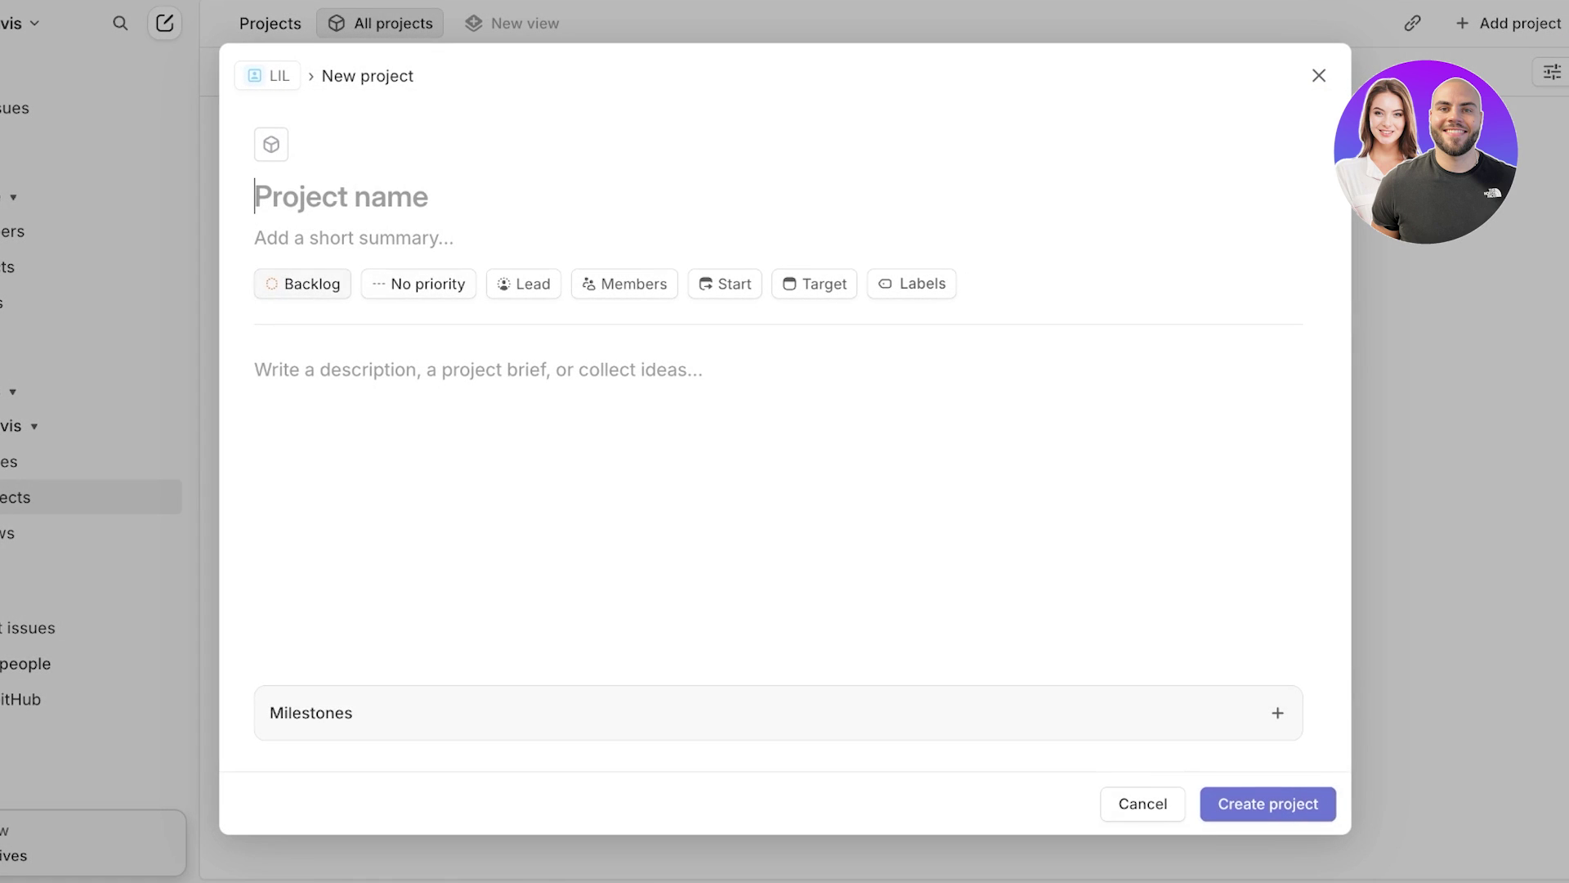
pyautogui.write('spencer')
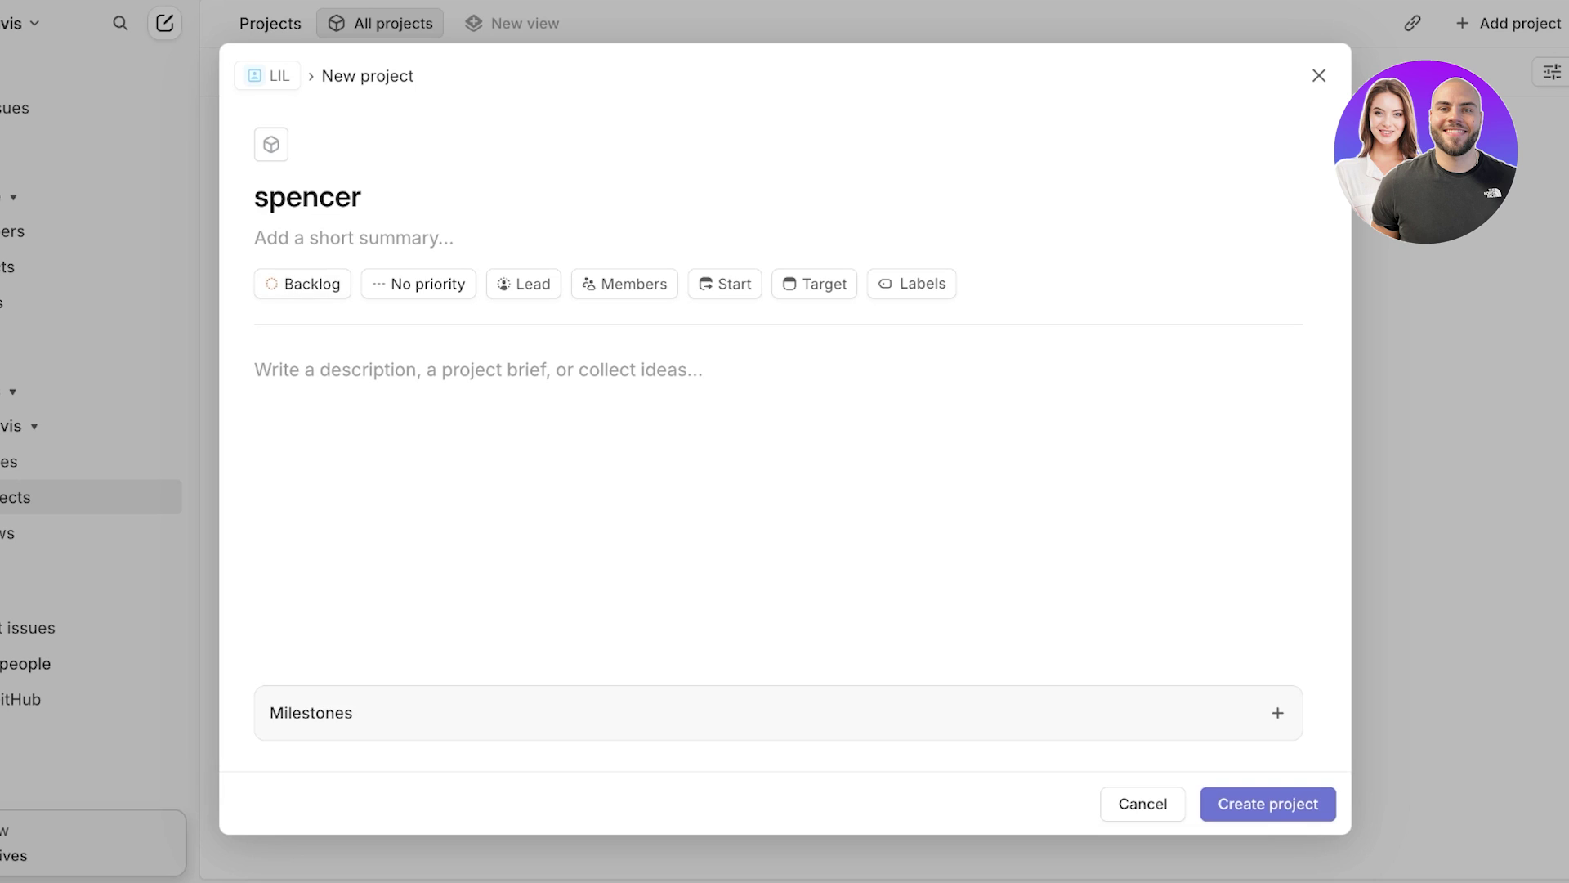
pyautogui.click(286, 369)
# Step: Set the spencer project's status to In Progress
pyautogui.click(302, 285)
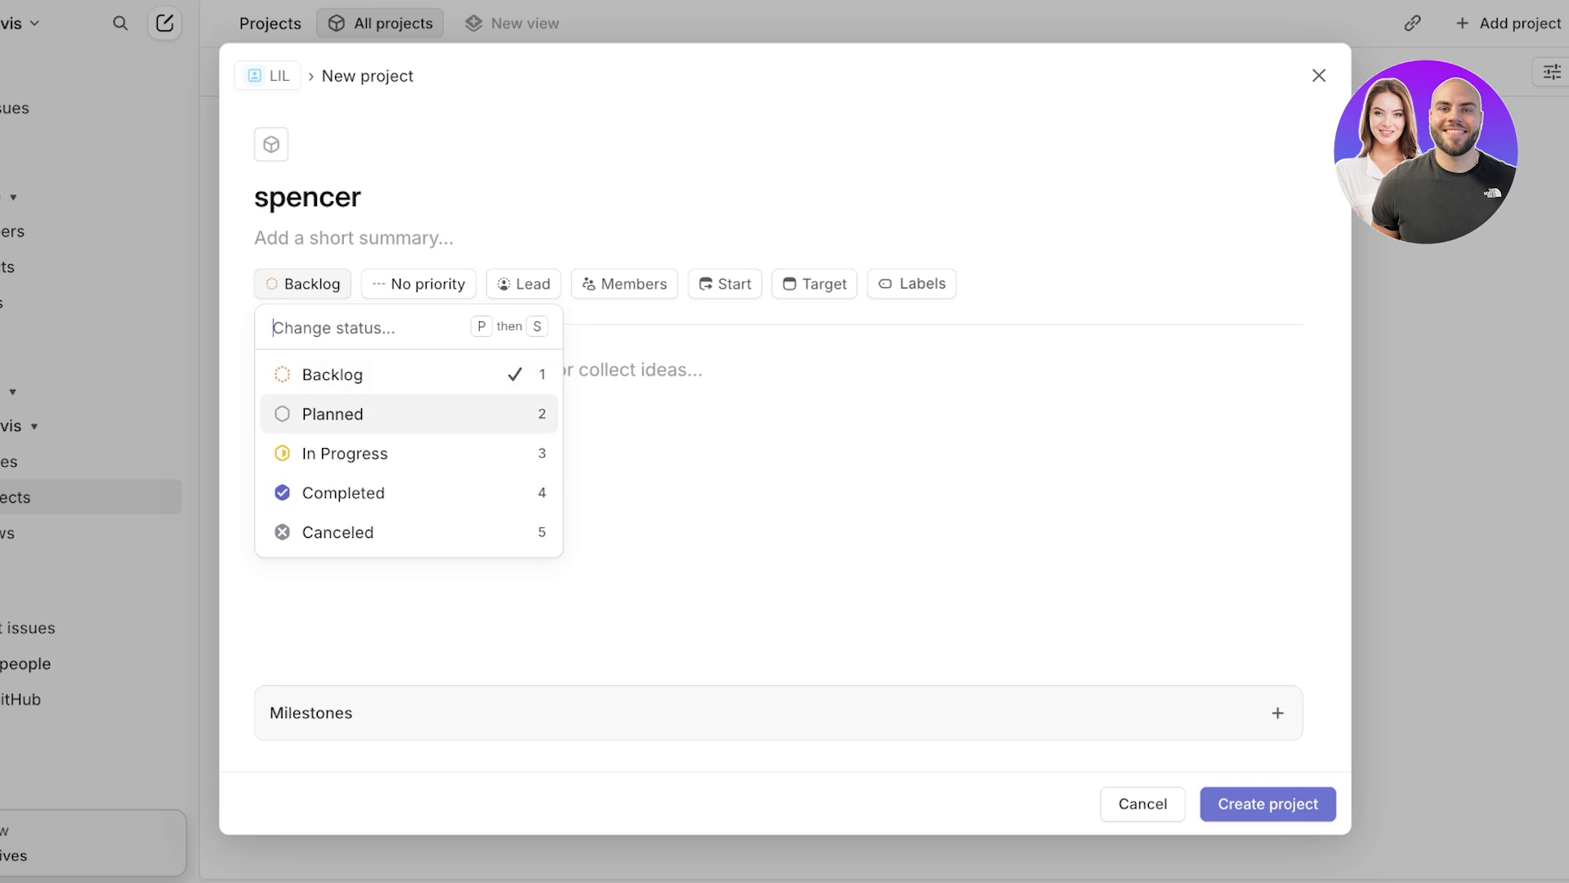
pyautogui.click(333, 415)
pyautogui.click(304, 284)
pyautogui.click(345, 454)
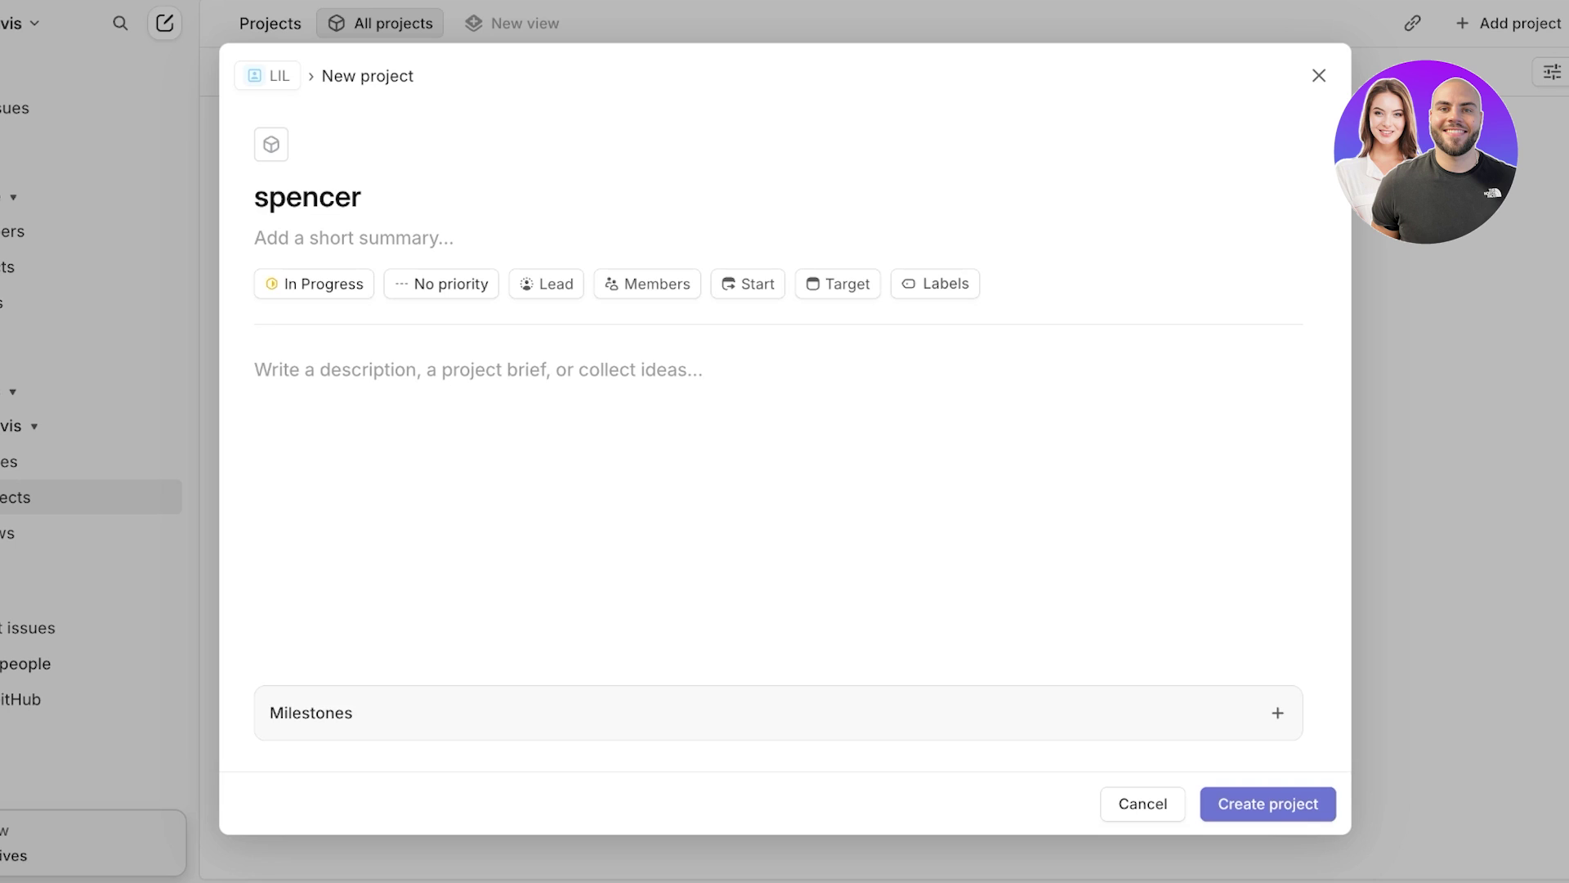
pyautogui.click(306, 284)
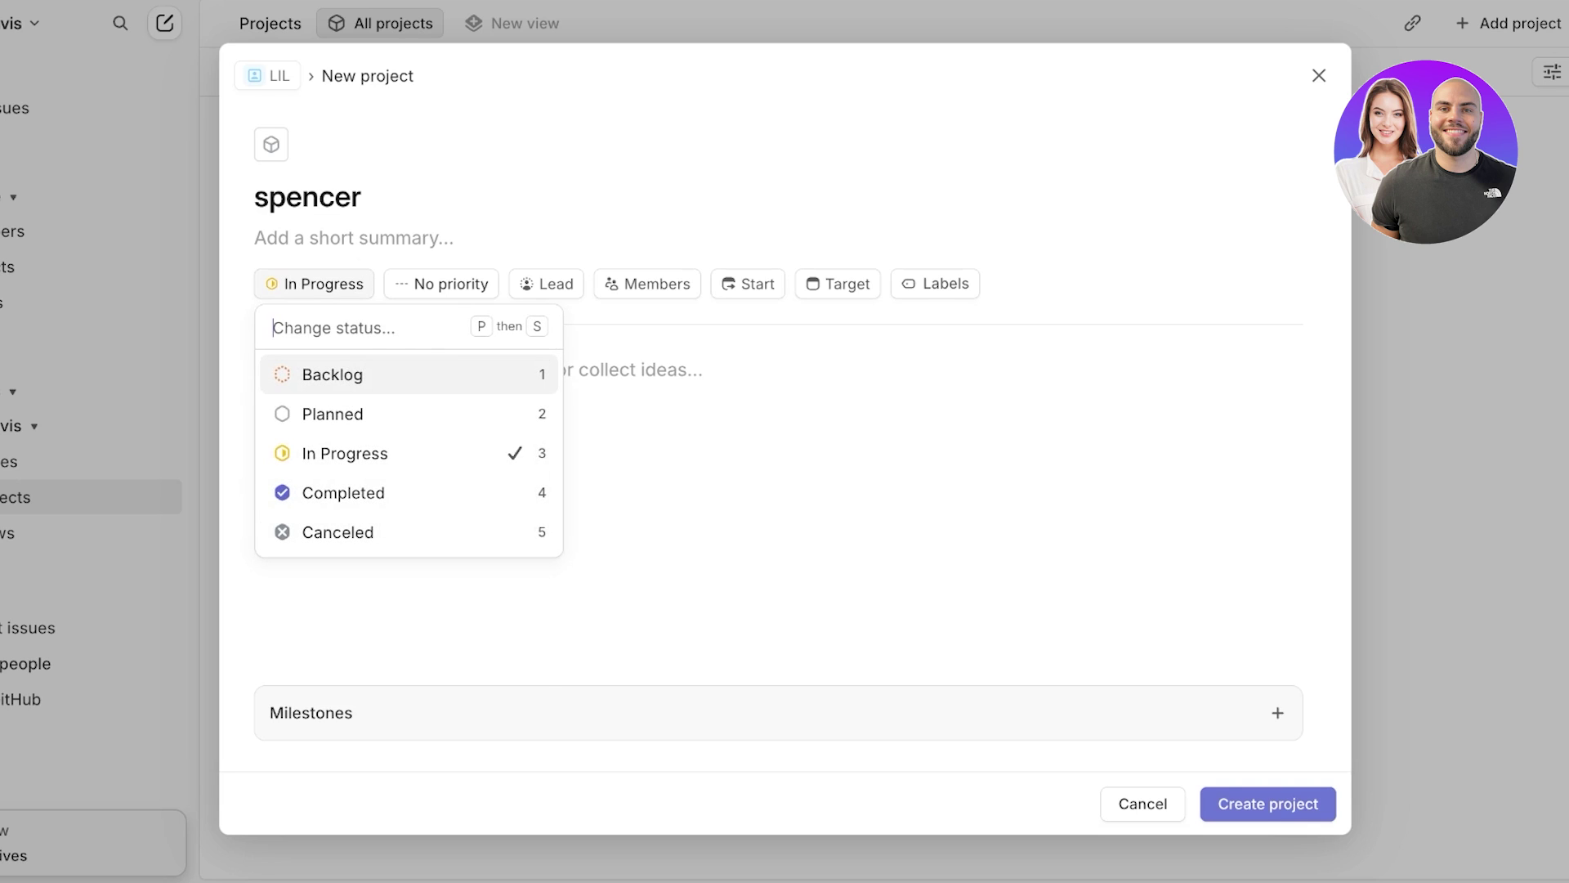
# Step: Set the project's priority to Low
pyautogui.press('Escape')
pyautogui.press('p')
pyautogui.press('p')
pyautogui.press('Down')
pyautogui.press('Down')
pyautogui.press('Down')
pyautogui.press('Down')
pyautogui.press('Return')
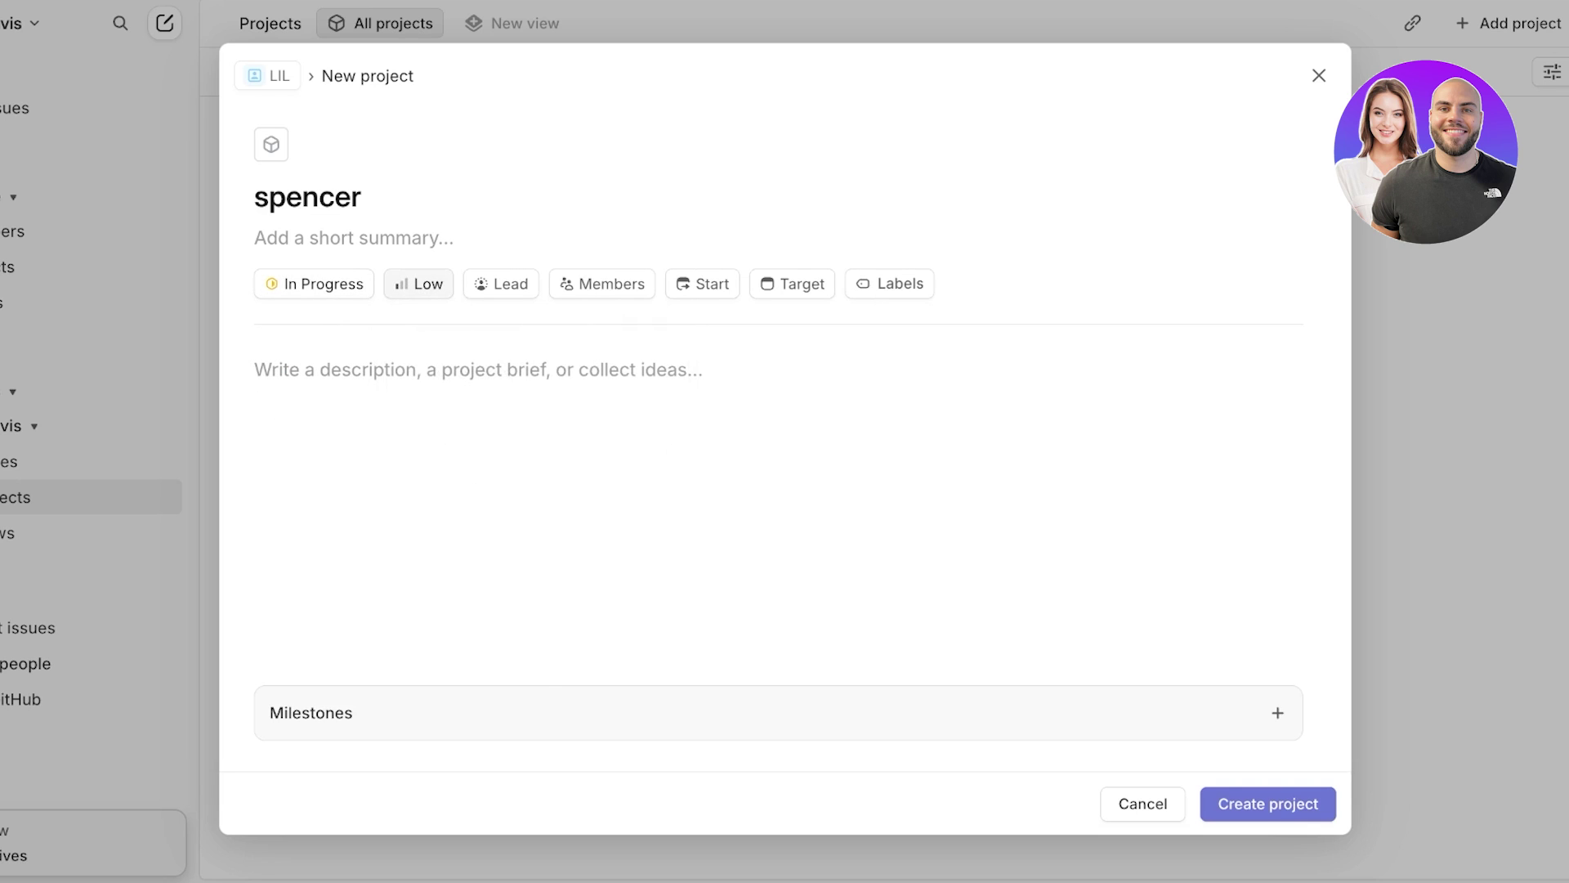
pyautogui.press('p')
pyautogui.press('p')
pyautogui.press('Up')
pyautogui.press('Down')
pyautogui.press('Up')
pyautogui.press('Up')
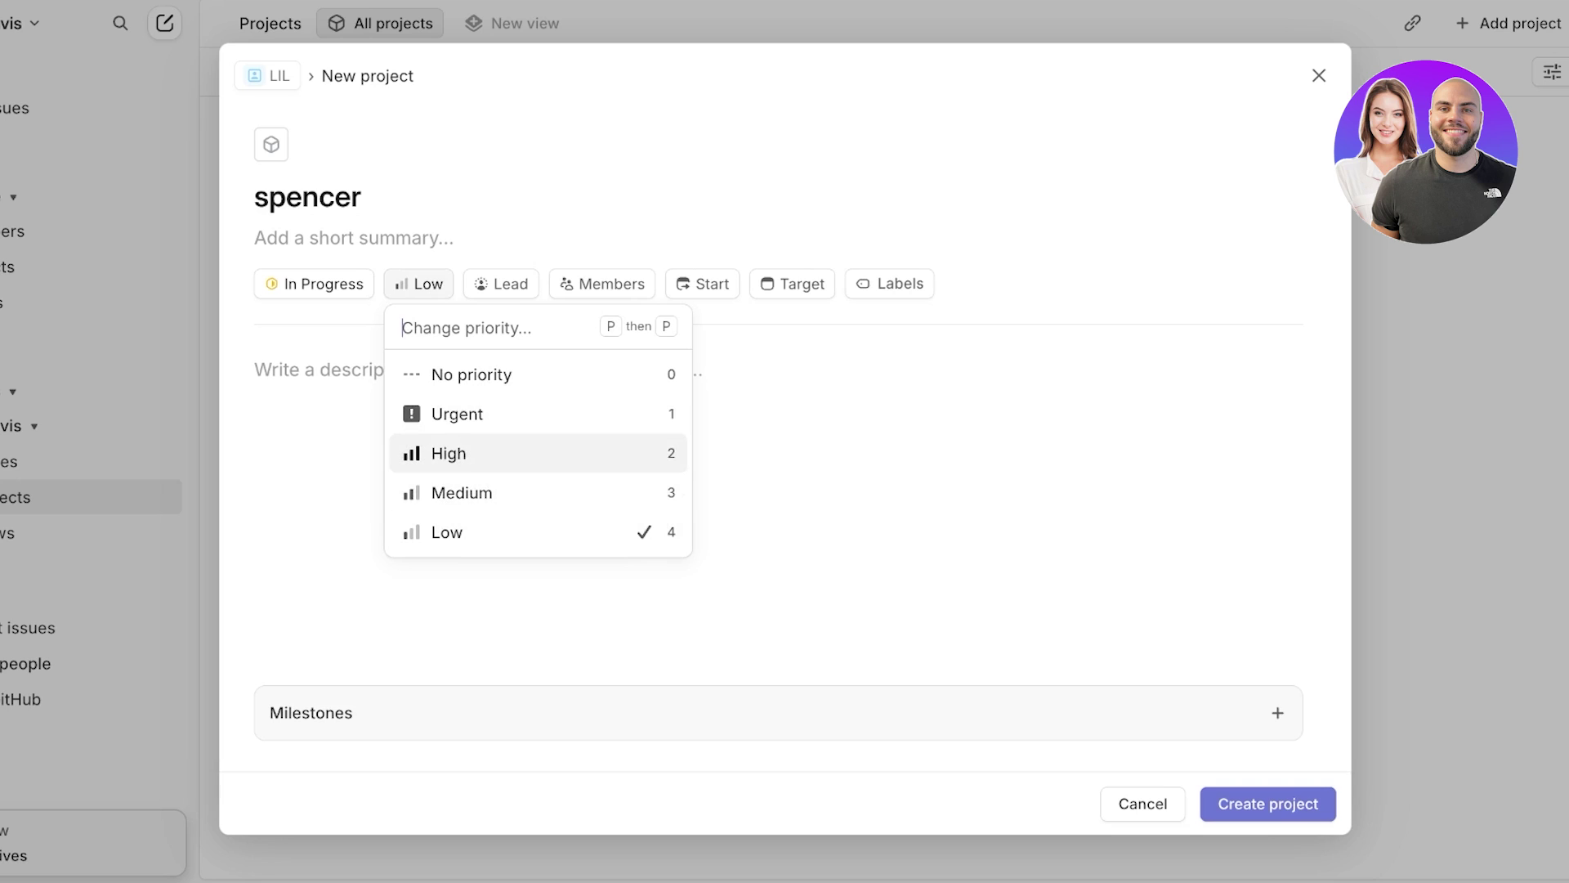
# Step: Make the team's only user the project lead and add them as a member
pyautogui.click(501, 284)
pyautogui.click(501, 285)
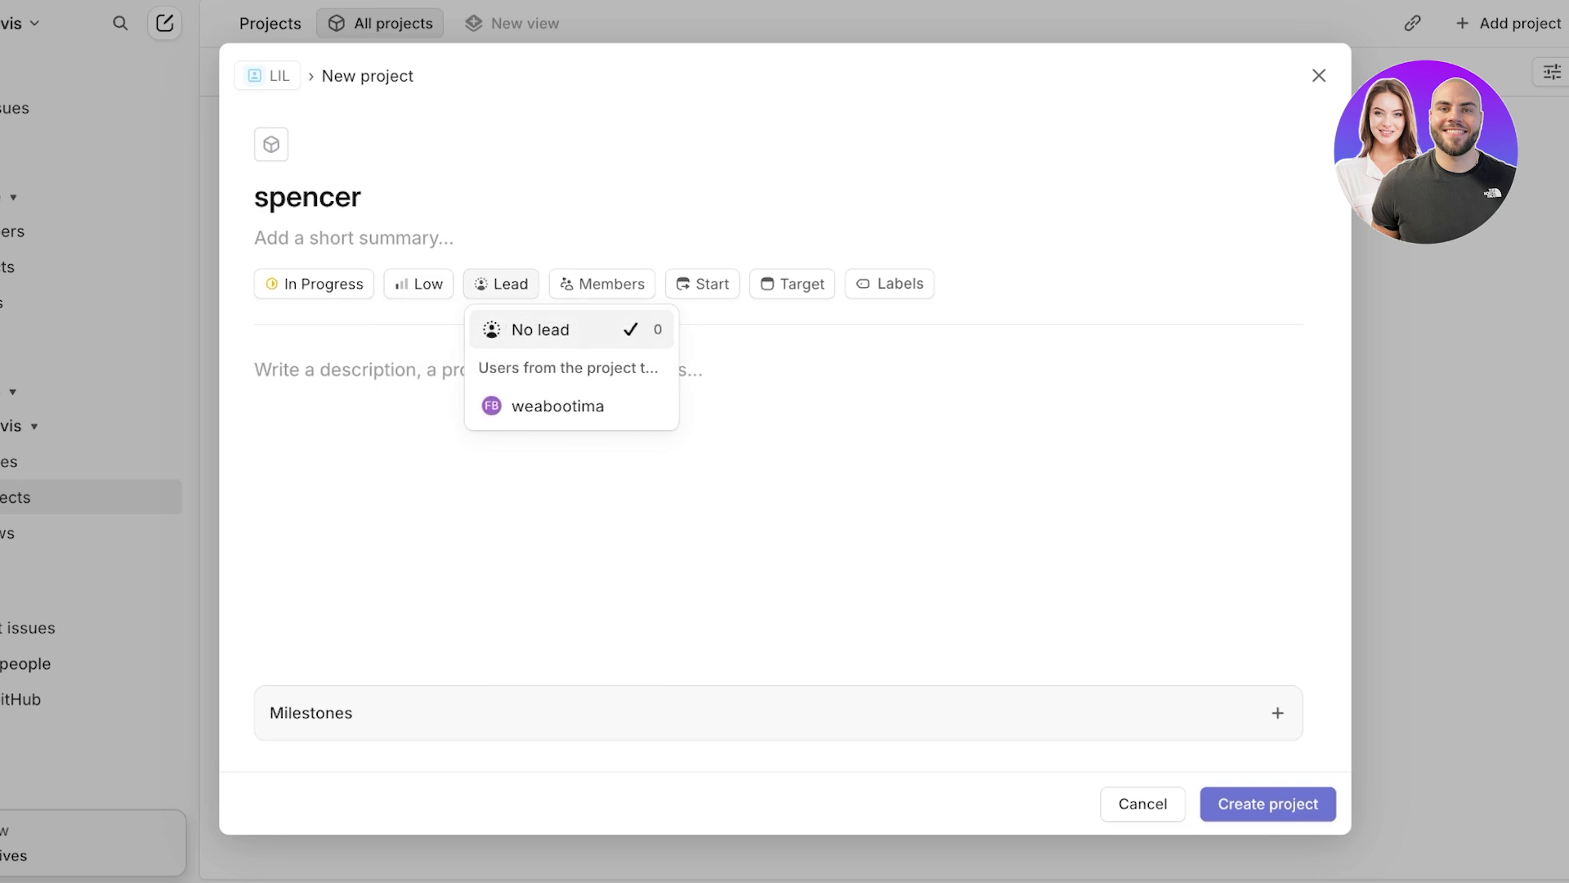
pyautogui.press('Down')
pyautogui.press('Return')
pyautogui.press('Tab')
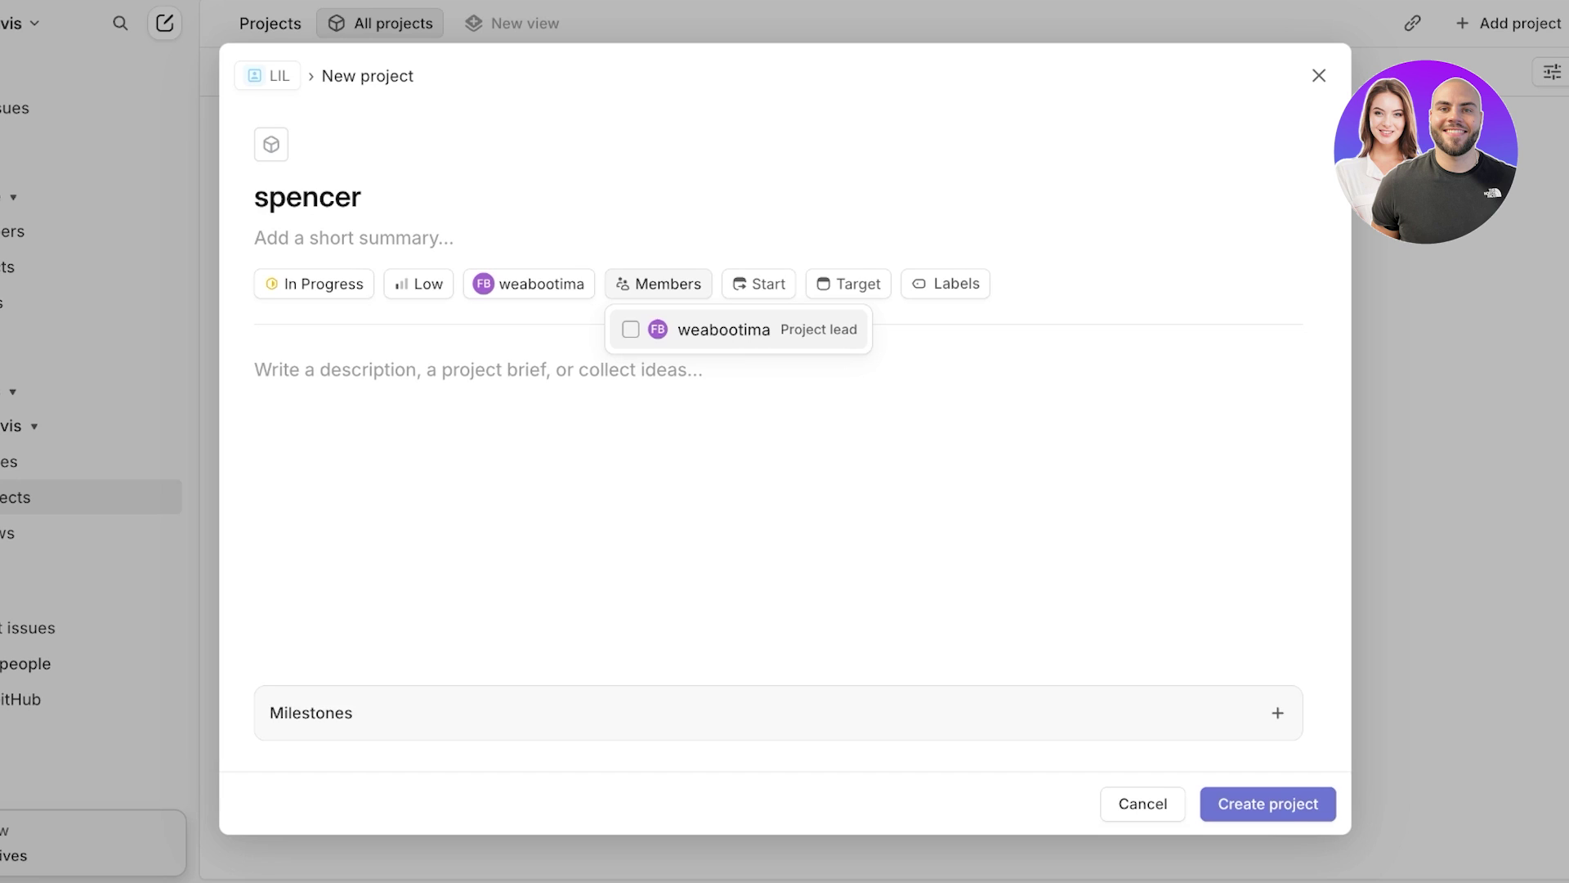
pyautogui.click(724, 329)
pyautogui.click(659, 284)
pyautogui.click(759, 284)
# Step: Set the project start date to July 14 and target date to August 29, 2025
pyautogui.click(758, 285)
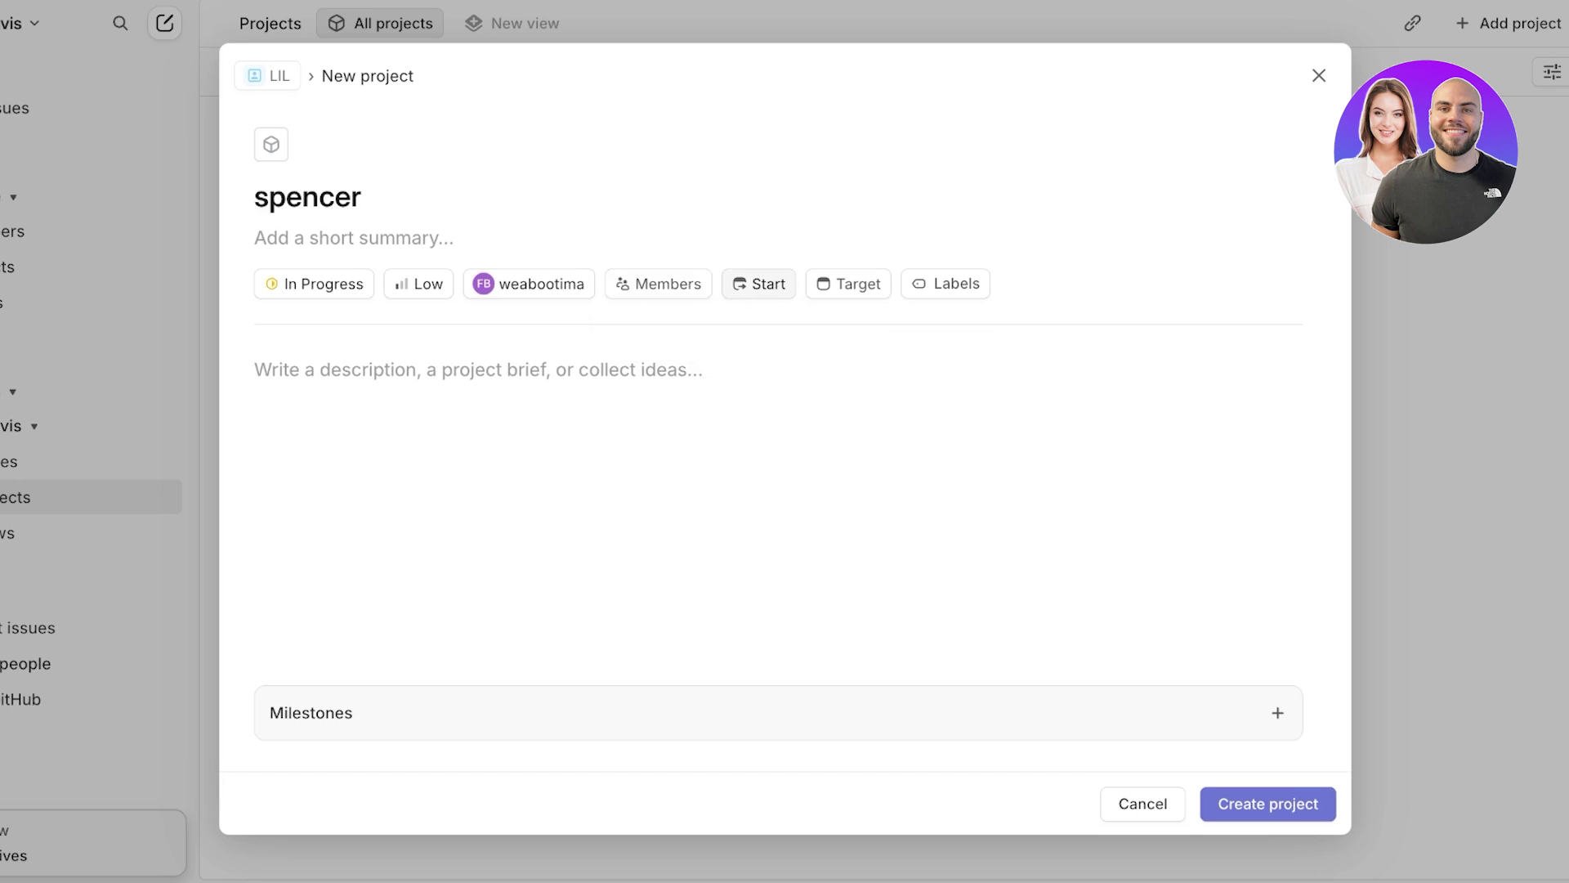
pyautogui.click(759, 284)
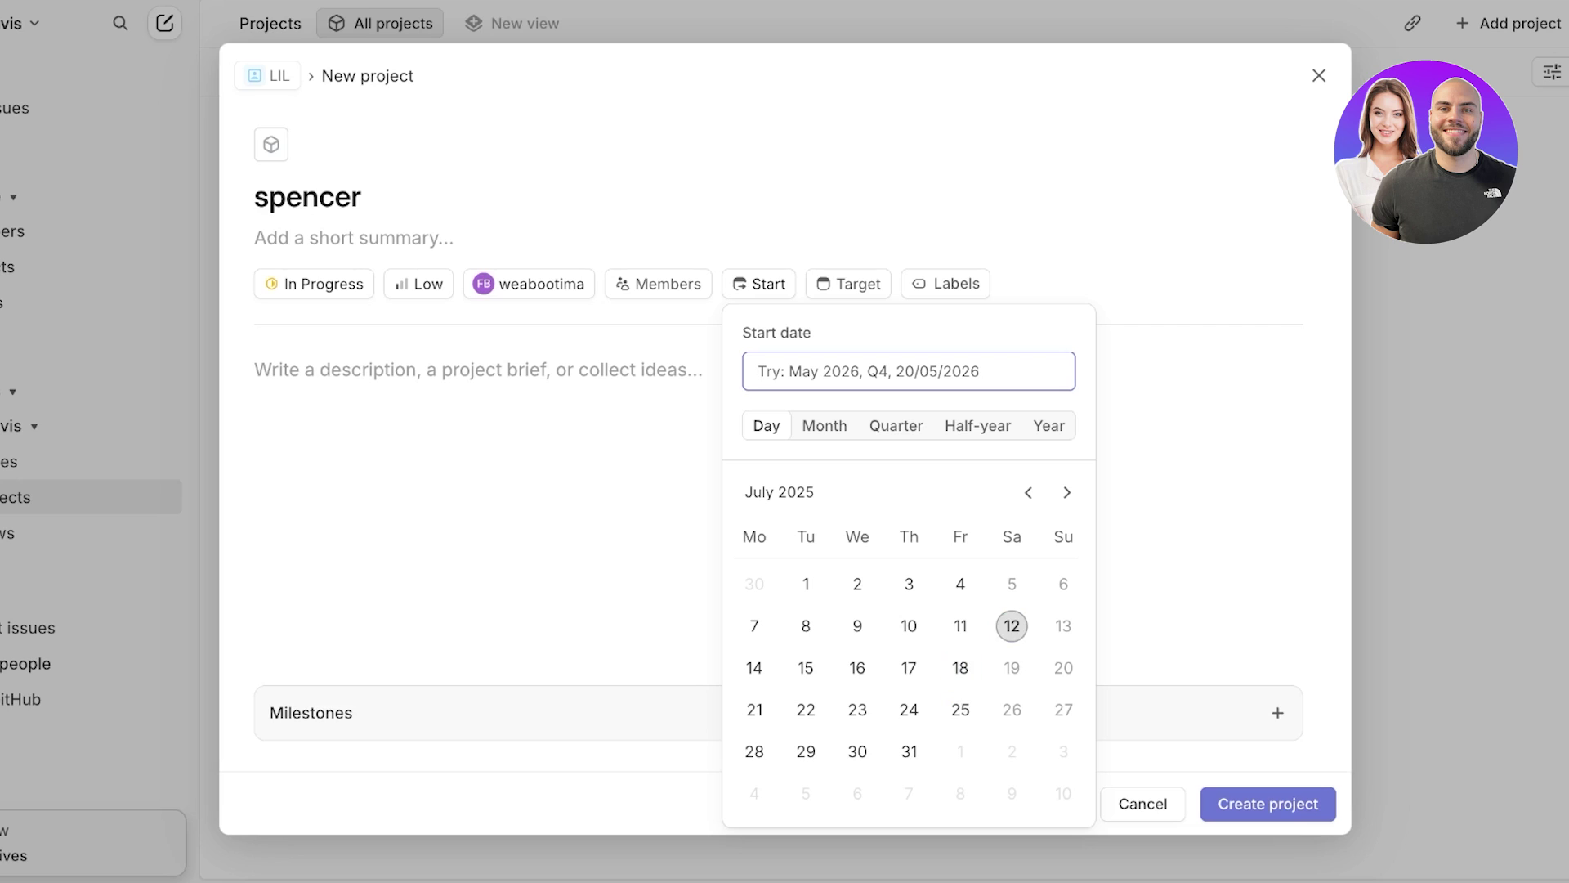
pyautogui.click(754, 668)
pyautogui.click(854, 283)
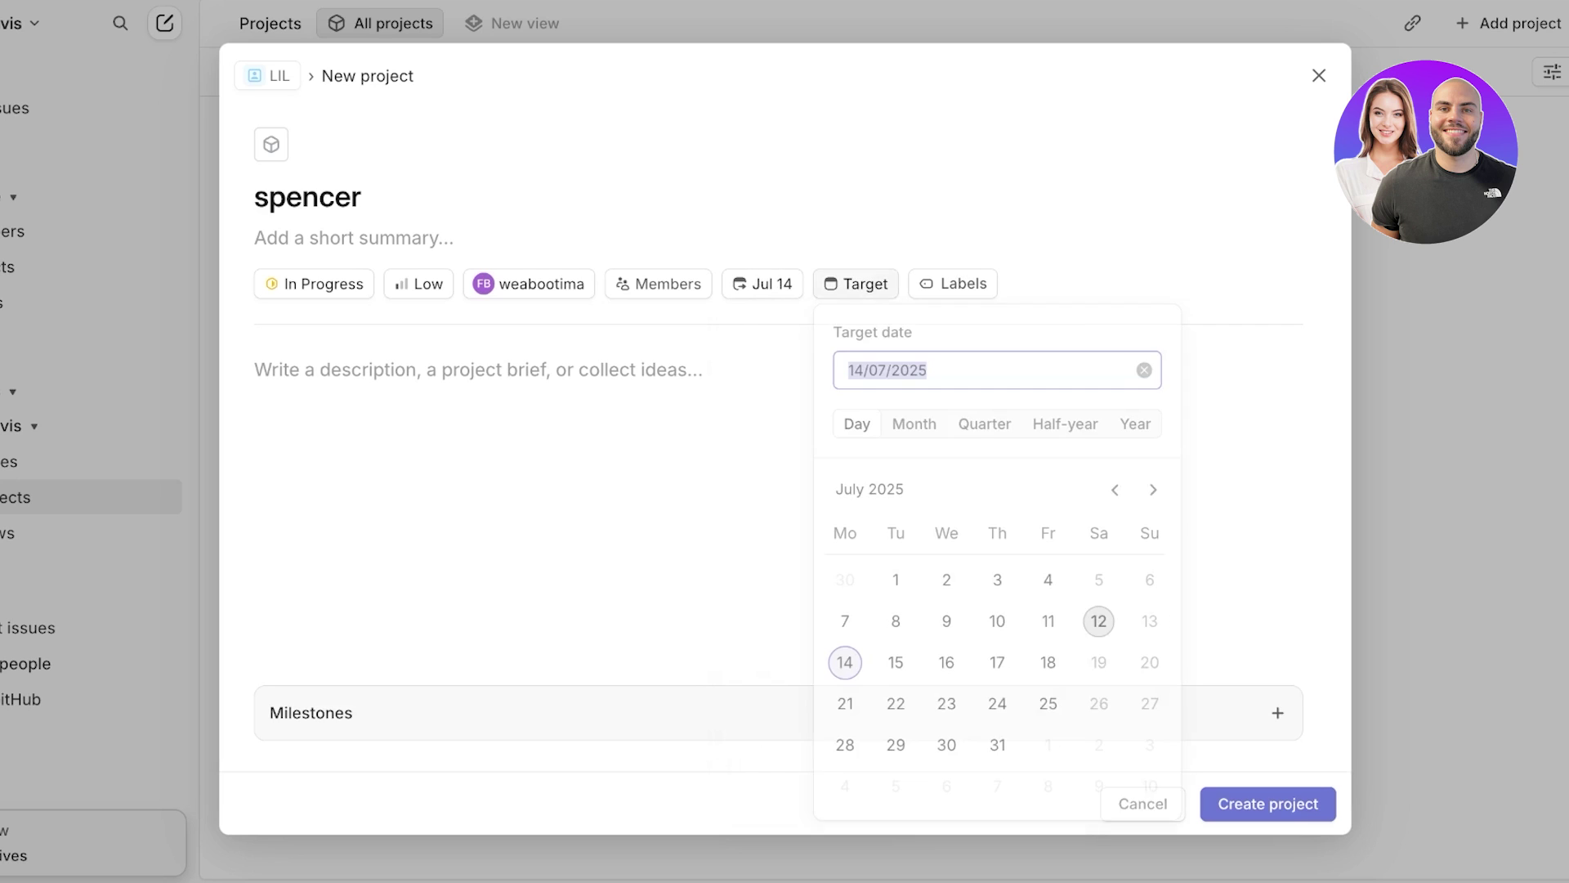
pyautogui.click(1158, 492)
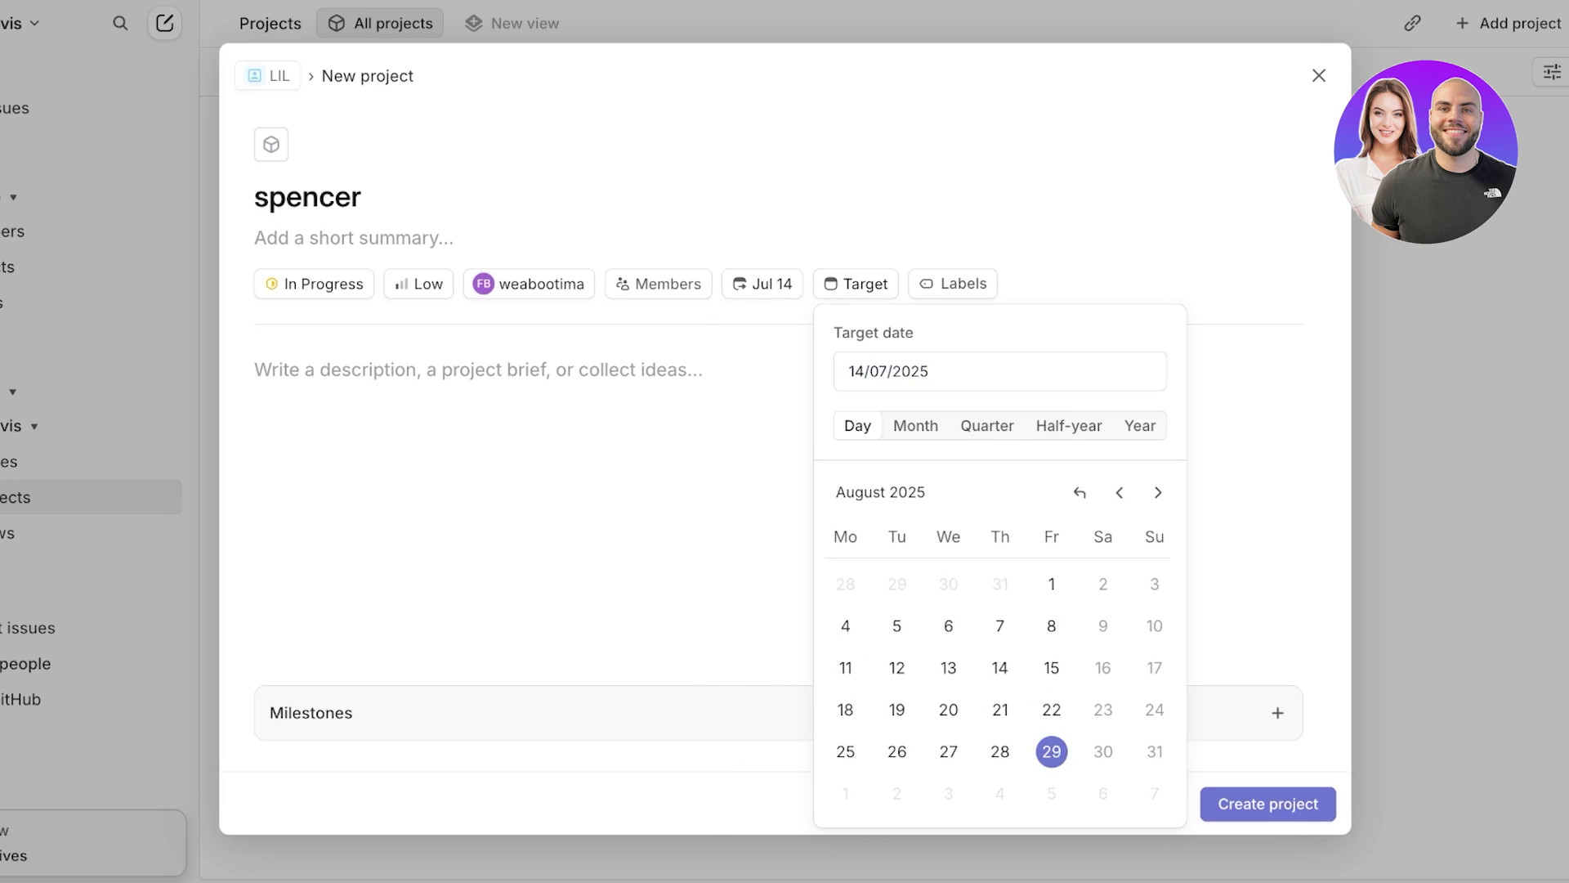
pyautogui.click(1052, 751)
pyautogui.click(958, 284)
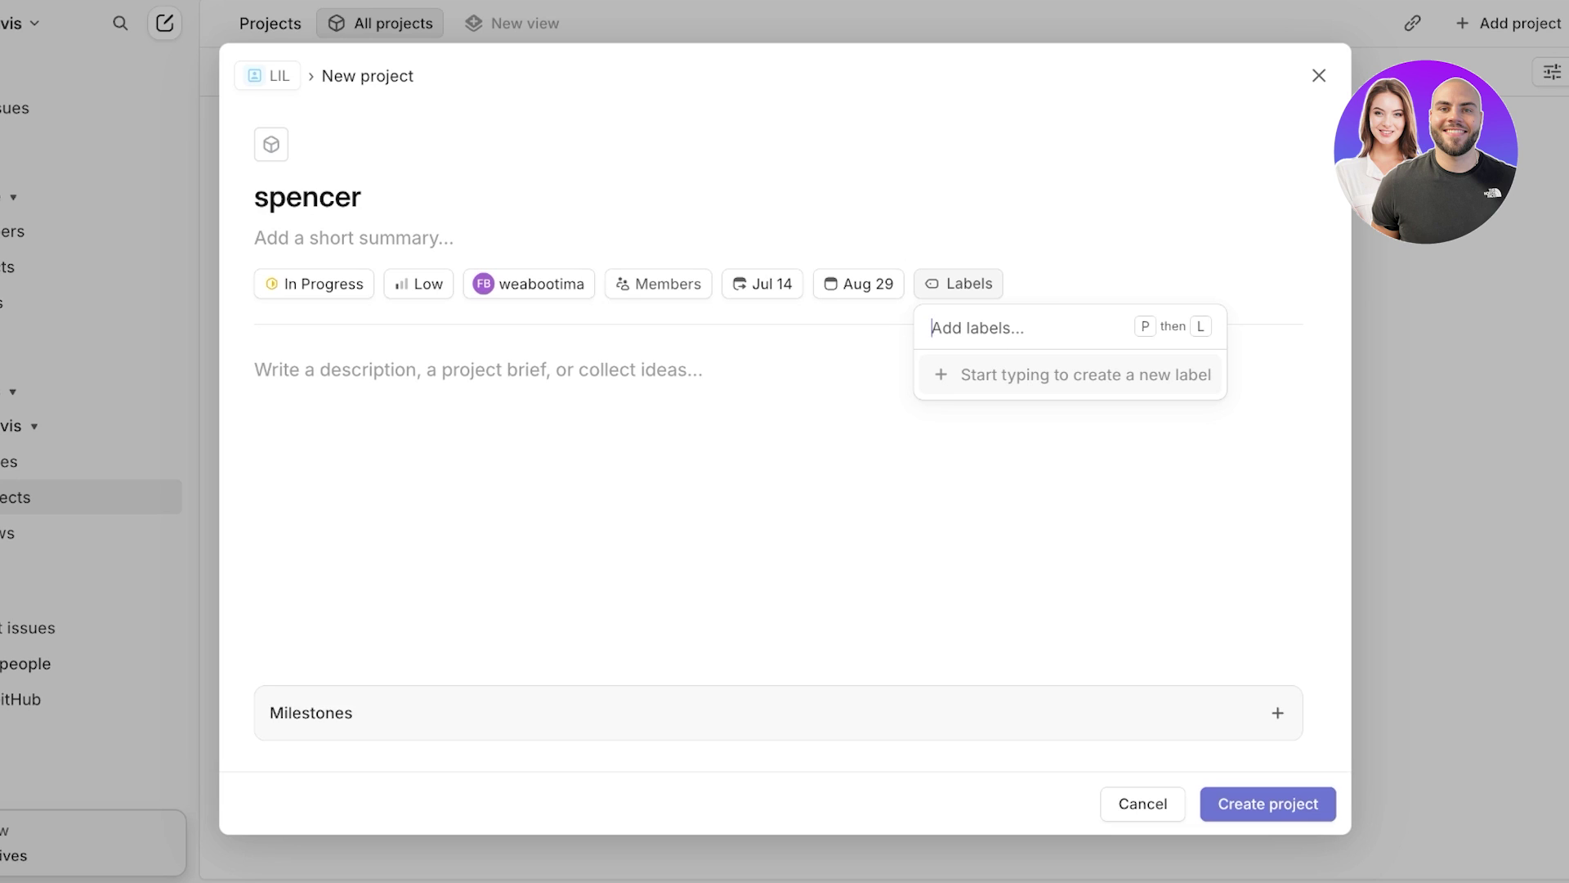
# Step: Create a green 'candy' label and attach it to the spencer project draft
pyautogui.write('cd')
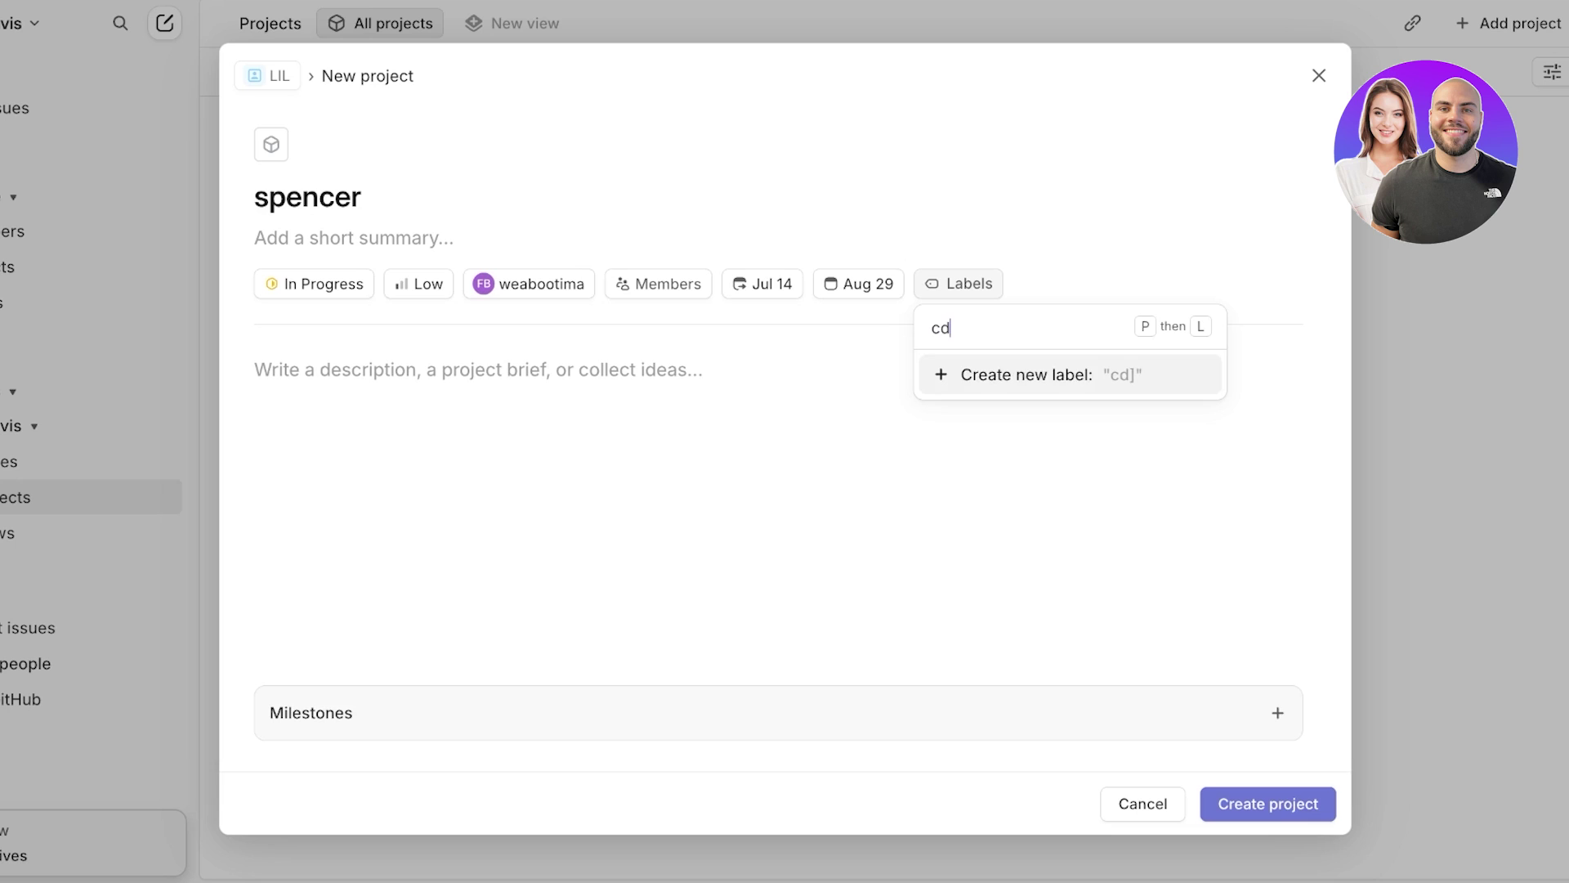
pyautogui.press('BackSpace')
pyautogui.write('andy')
pyautogui.press('Return')
pyautogui.press('Down')
pyautogui.press('Down')
pyautogui.press('Down')
pyautogui.press('Down')
pyautogui.press('Return')
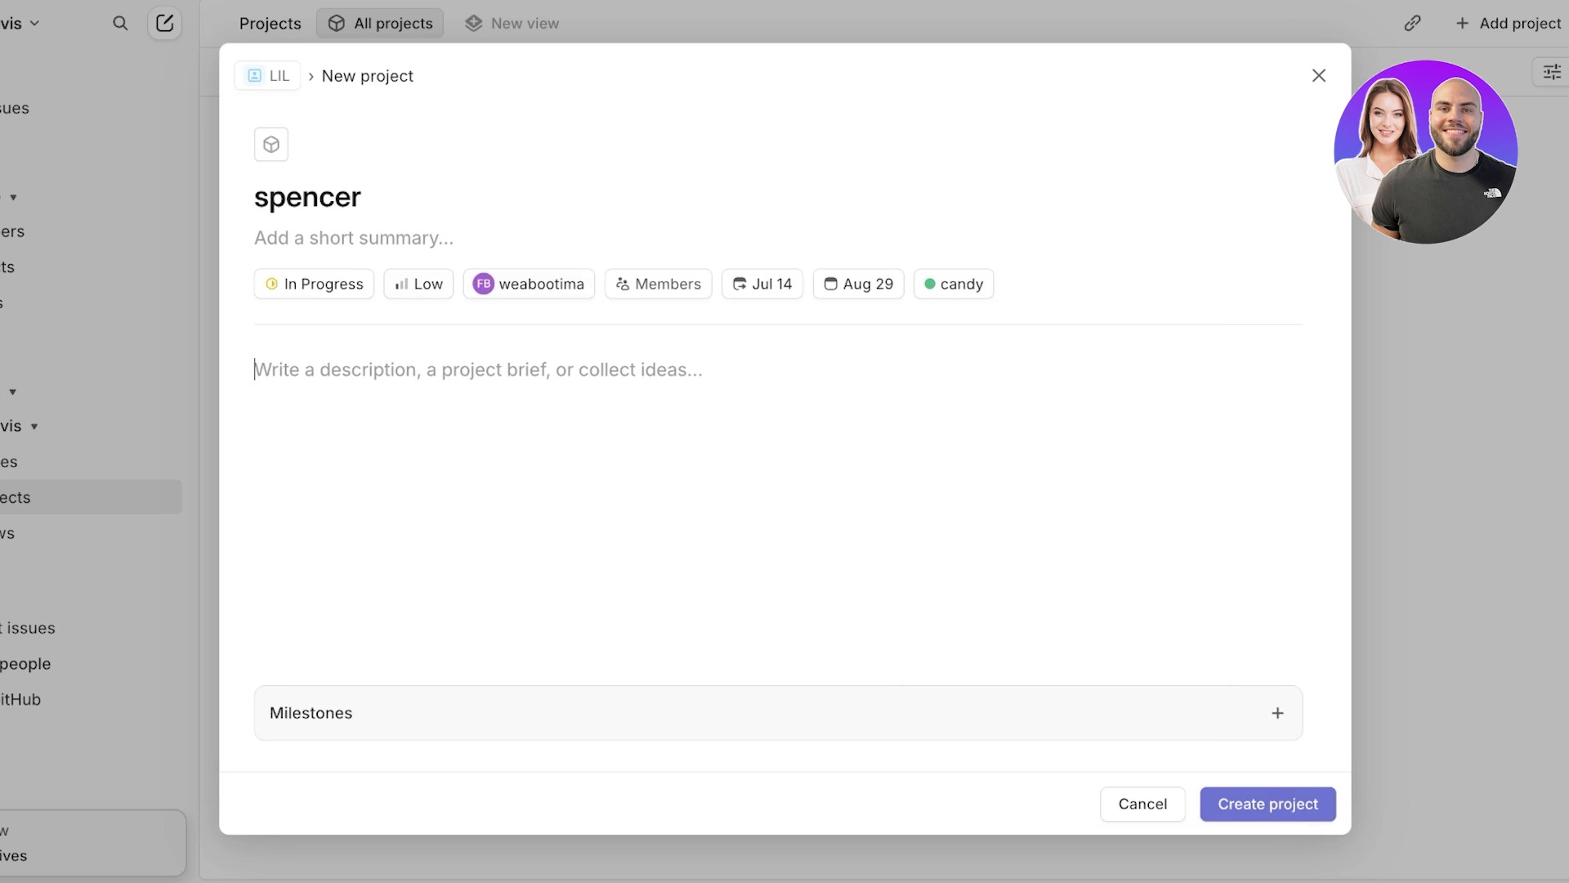
pyautogui.click(255, 237)
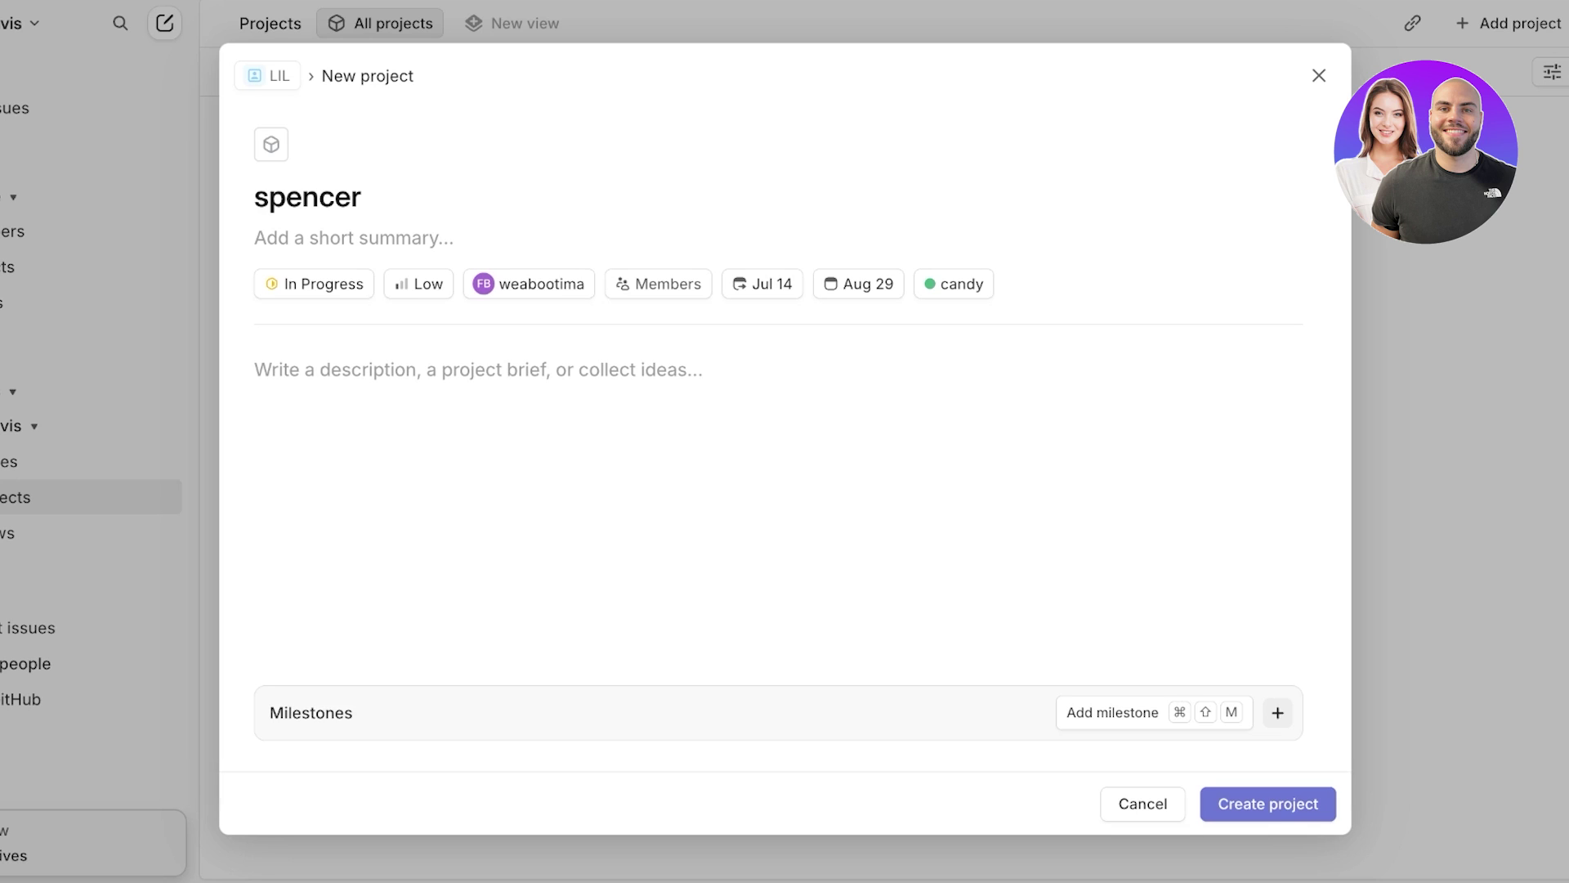
# Step: Discard the empty milestone row and create the spencer project with Cmd+Enter
pyautogui.click(1278, 713)
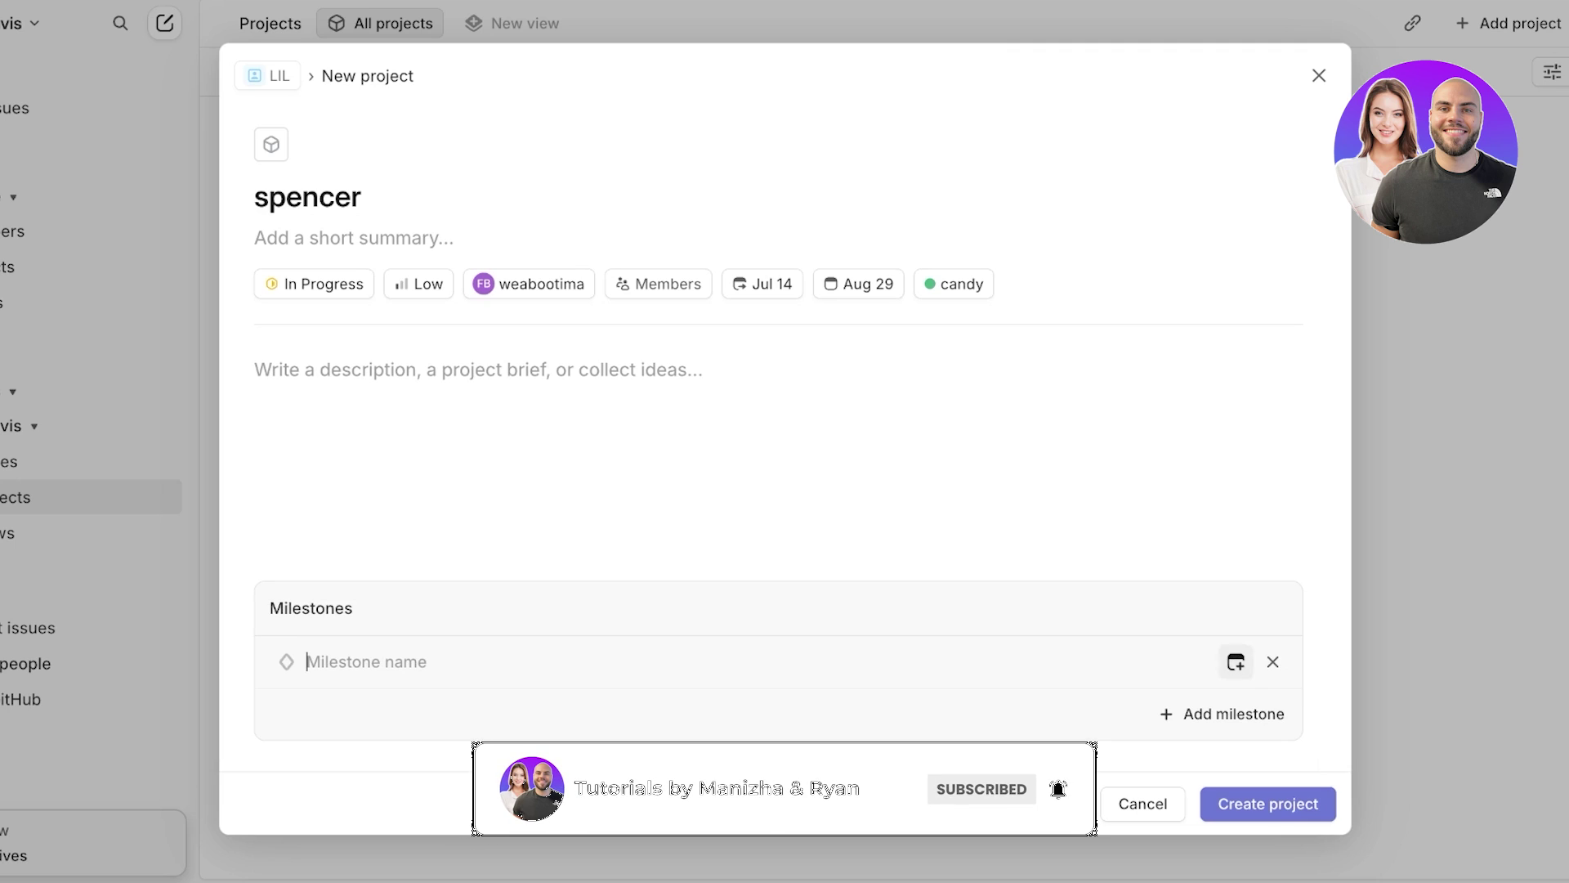
pyautogui.press('Escape')
pyautogui.press('super+Return')
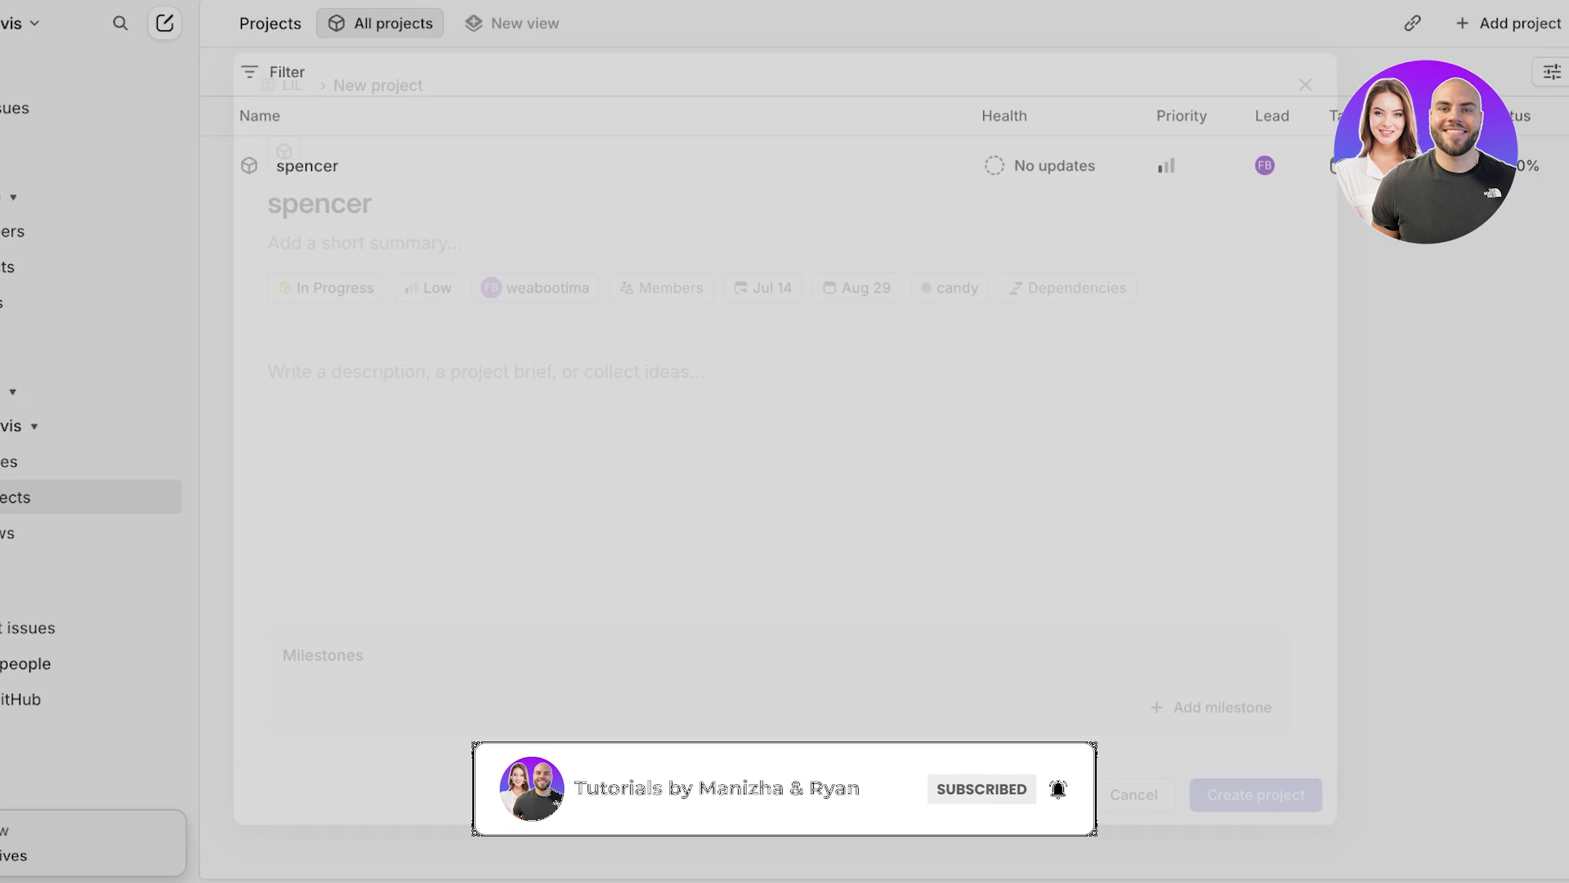
# Step: Review the spencer project overview, then return to the team's Active issues
pyautogui.click(393, 166)
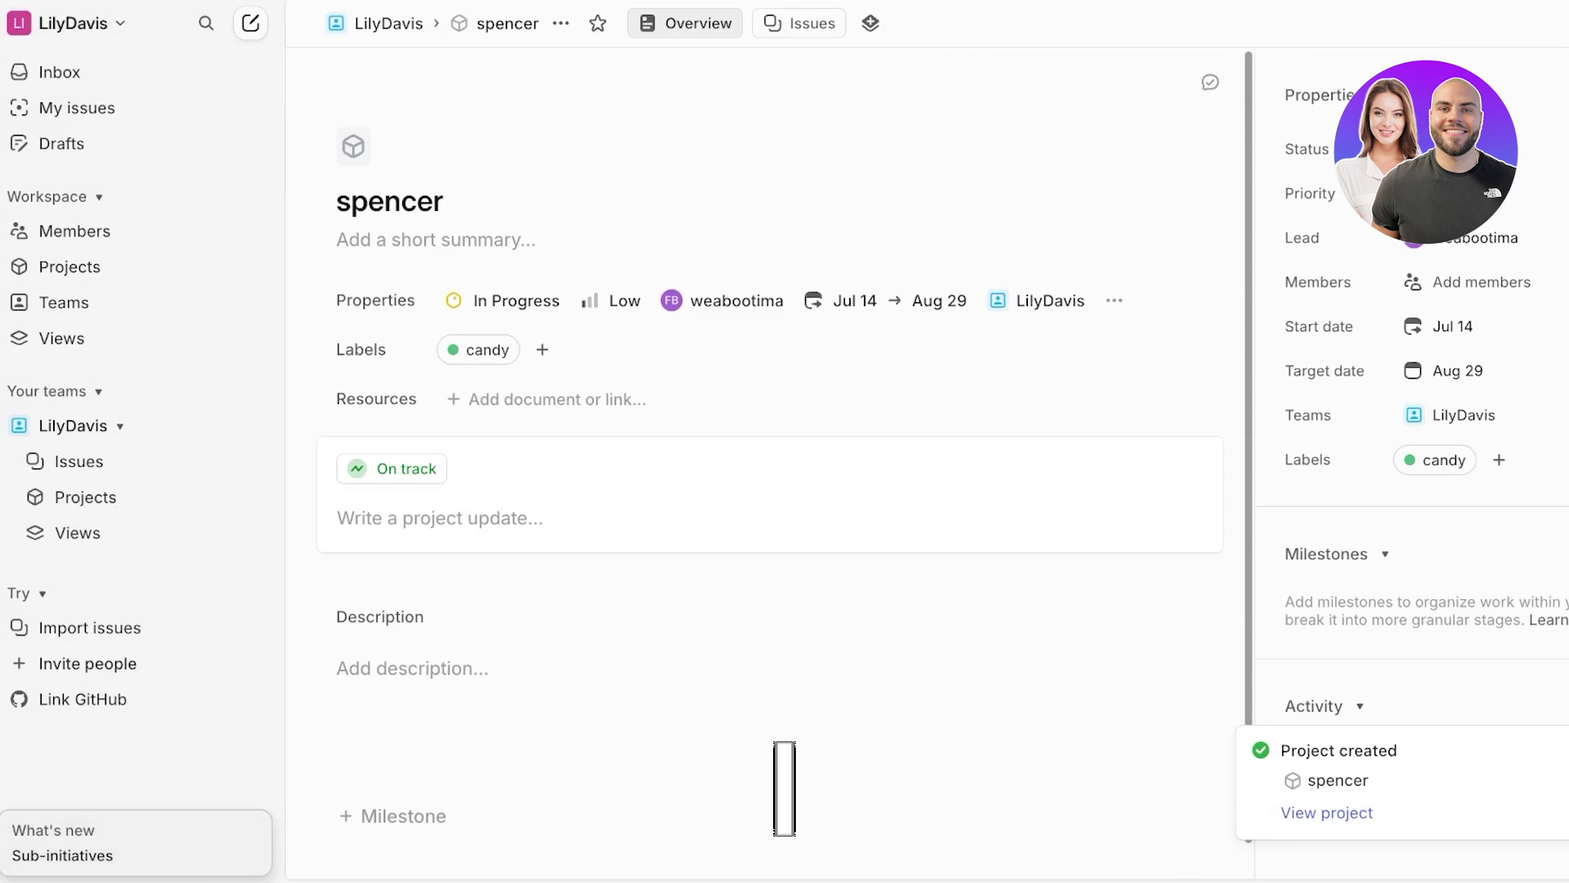
pyautogui.scroll(-1, 770, 461)
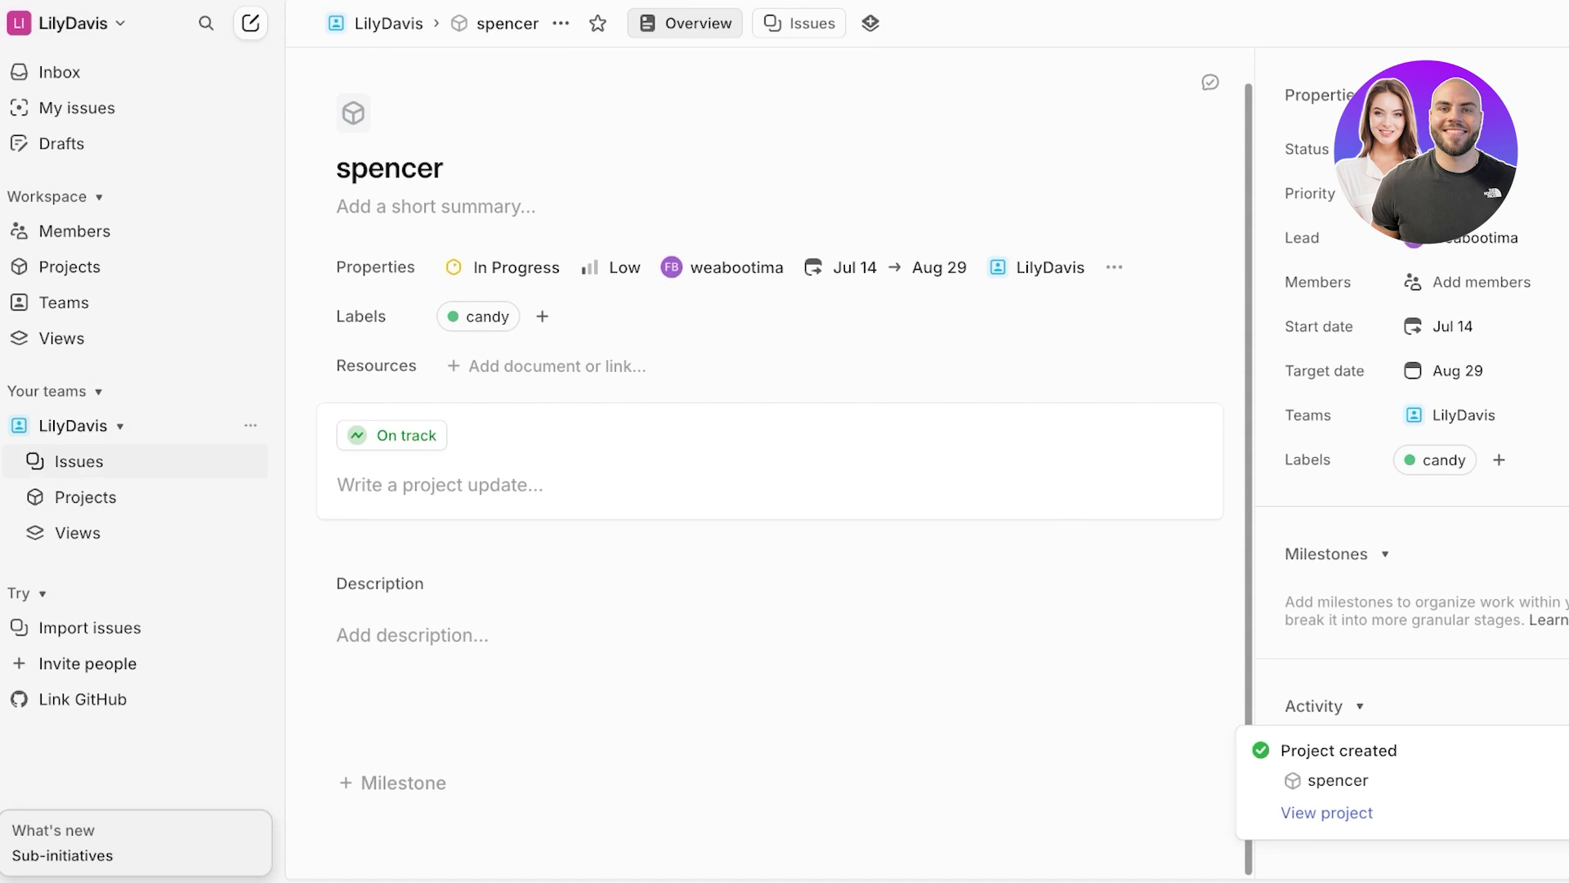
pyautogui.click(78, 461)
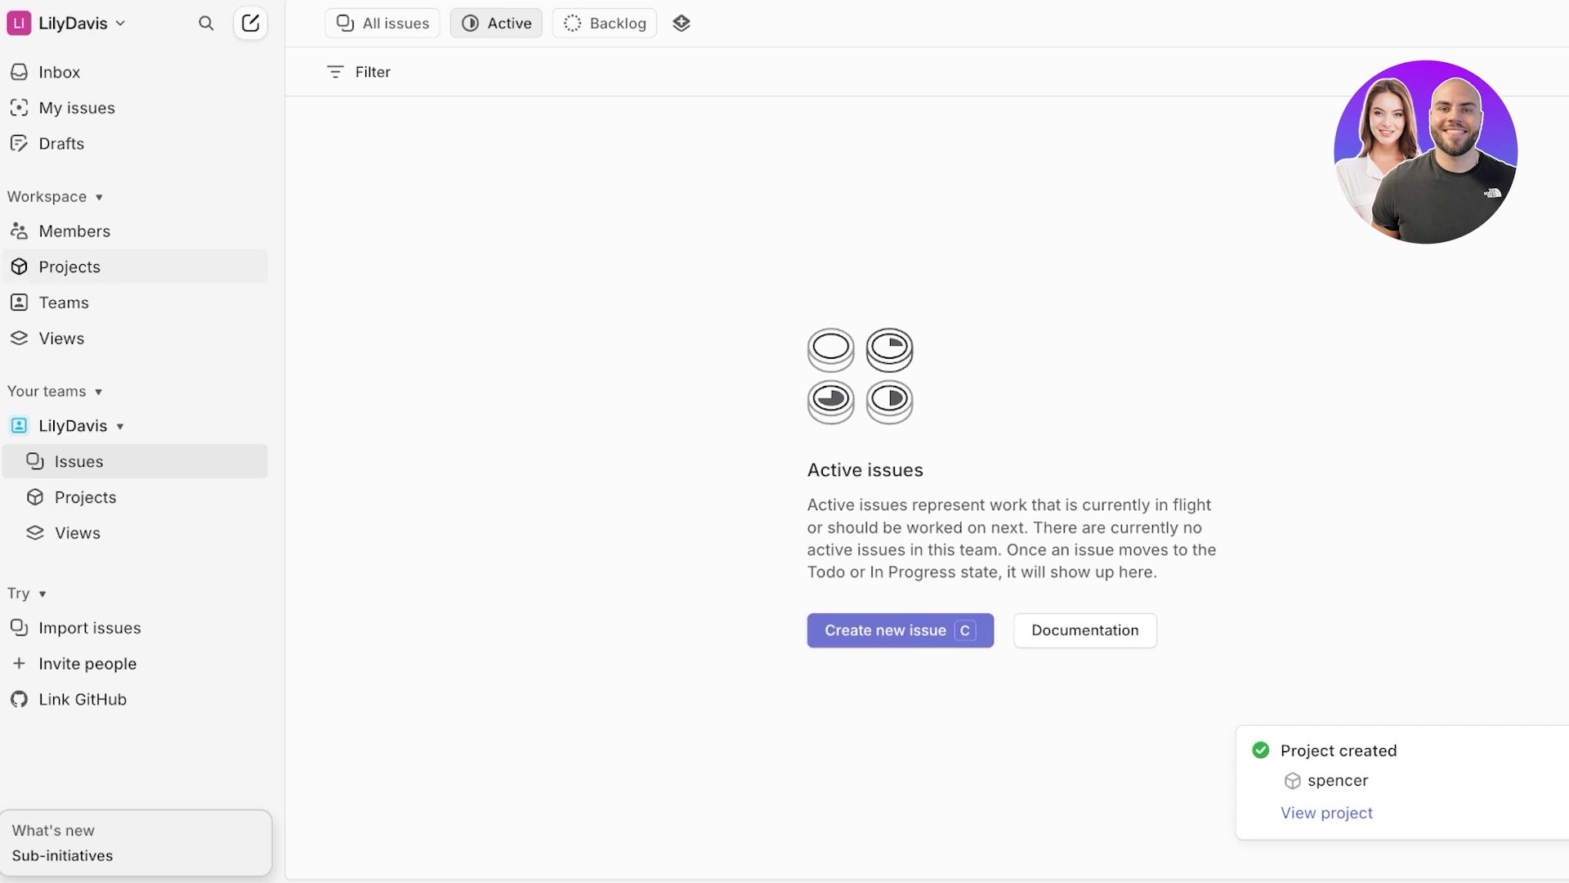
pyautogui.click(16, 267)
pyautogui.click(393, 166)
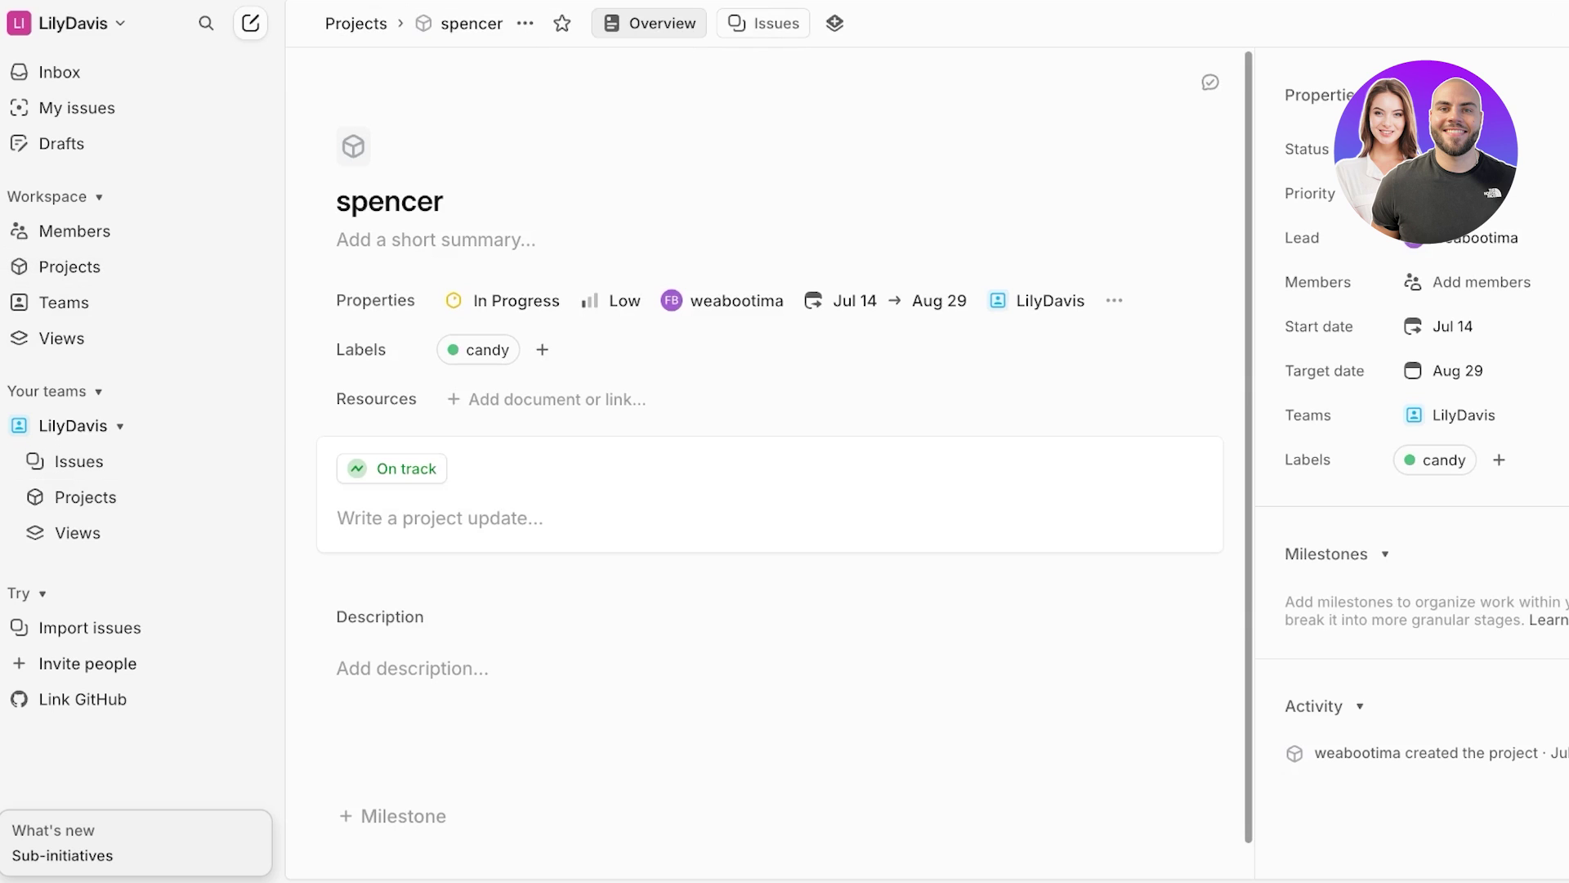
pyautogui.scroll(-1, 785, 458)
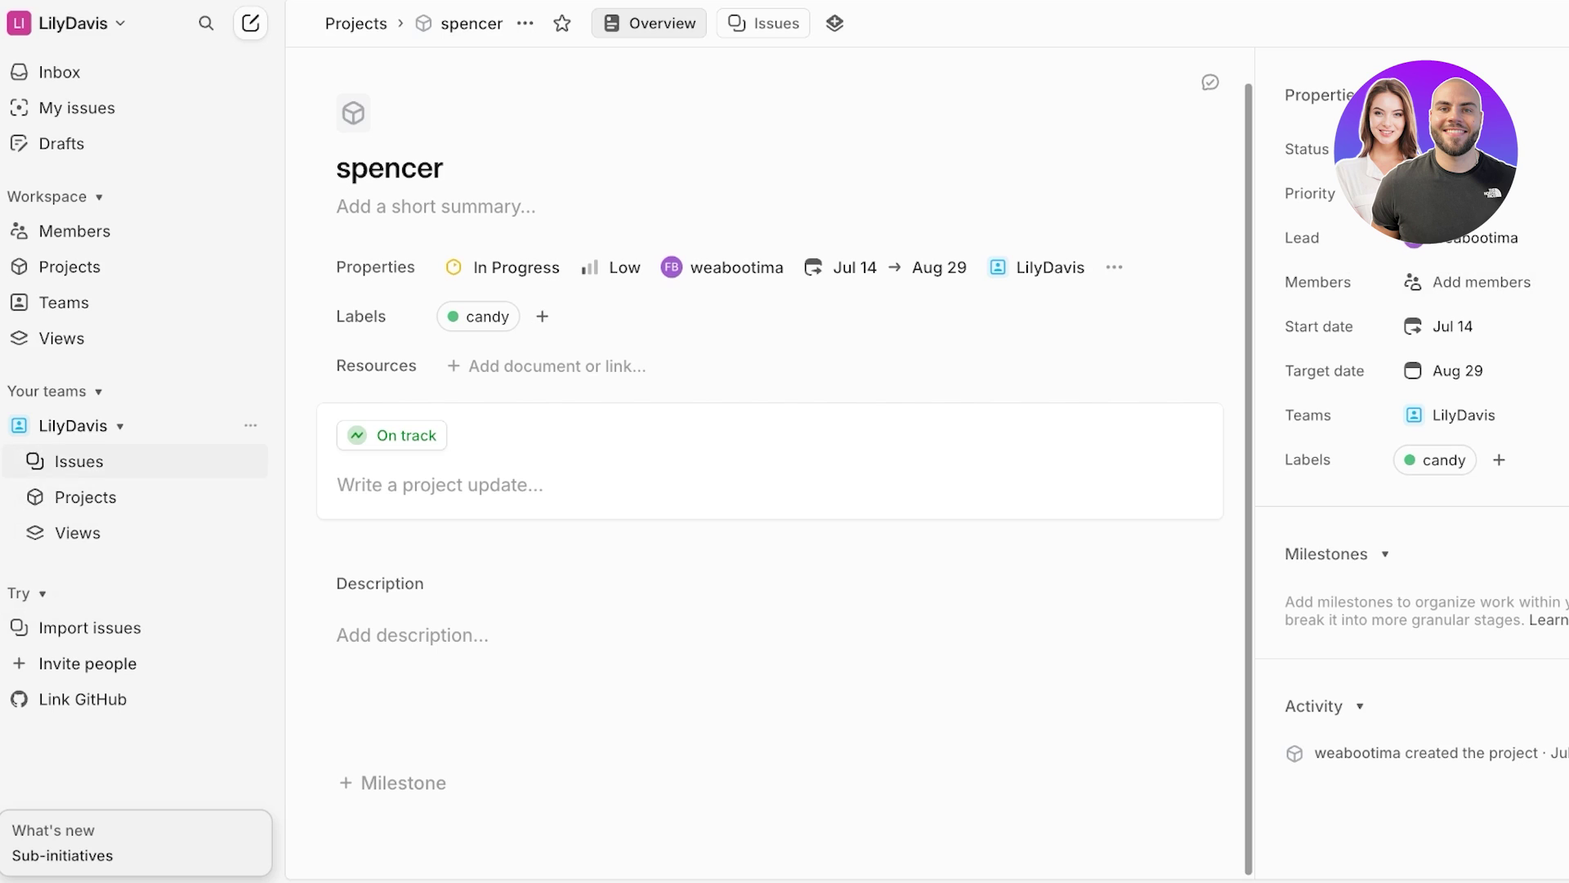
pyautogui.click(78, 461)
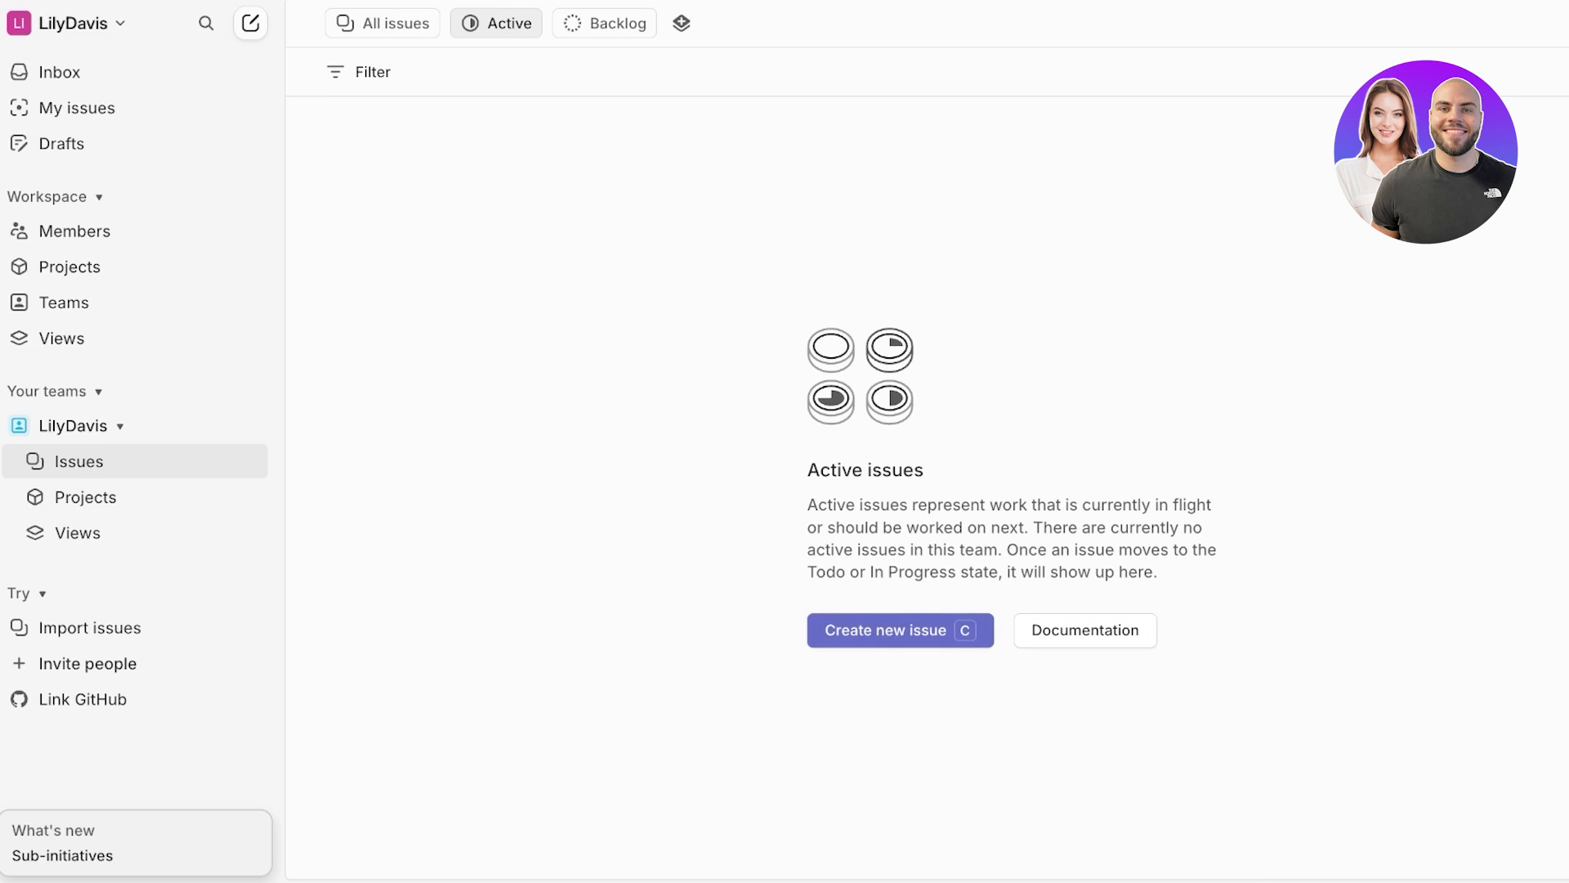
# Step: Start a new issue with status In Progress and Urgent priority
pyautogui.press('c')
pyautogui.press('s')
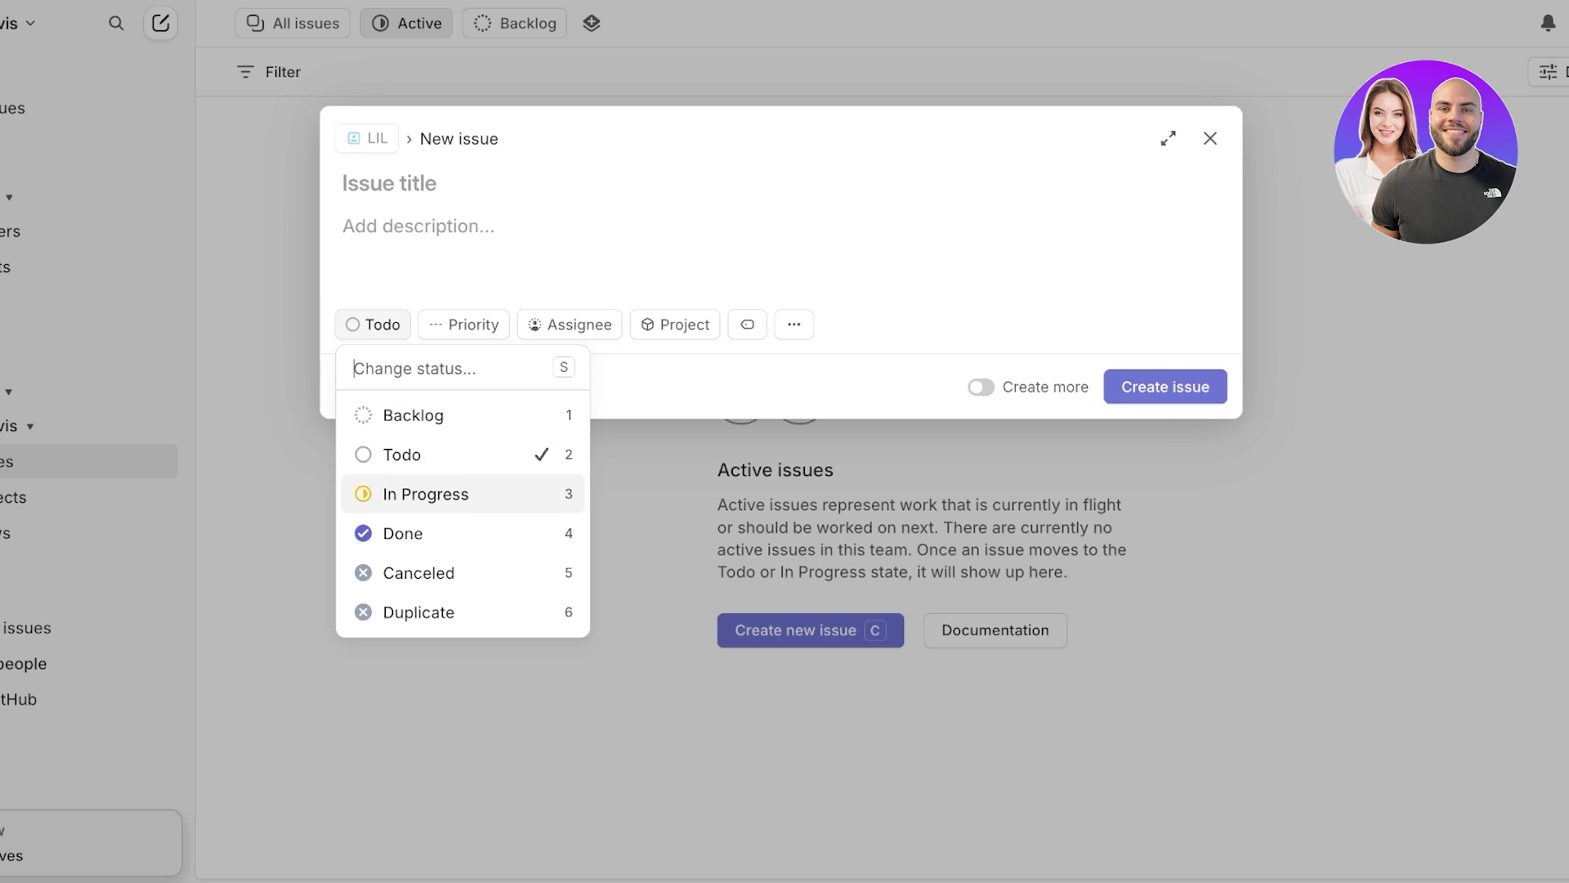
pyautogui.press('Down')
pyautogui.press('Down')
pyautogui.press('Down')
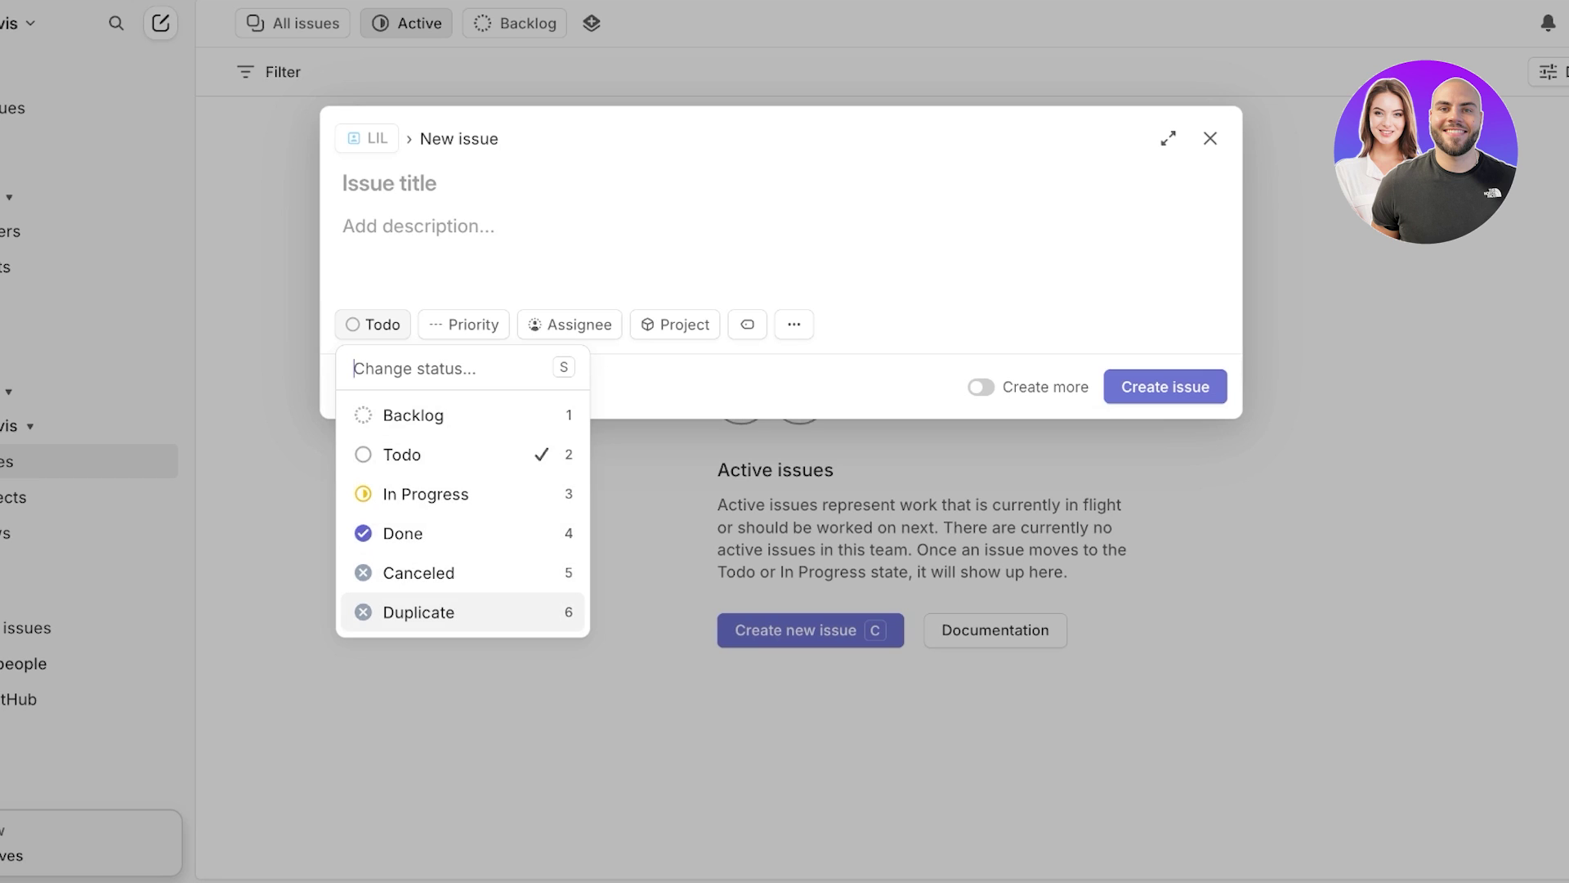
pyautogui.press('Up')
pyautogui.press('Up')
pyautogui.press('Up')
pyautogui.press('Return')
pyautogui.press('p')
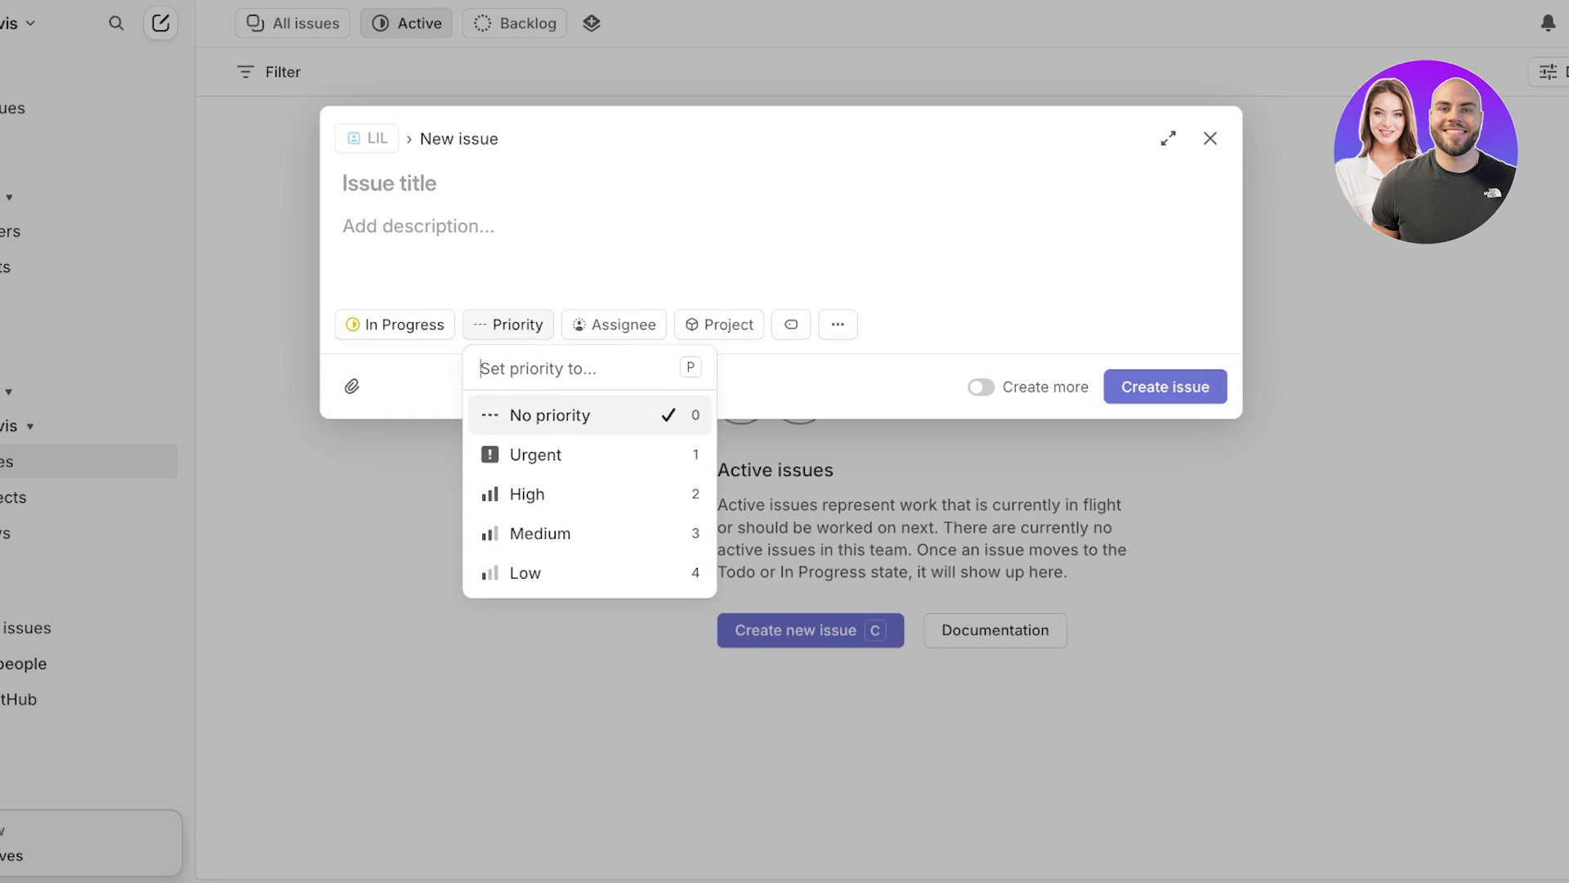
pyautogui.press('Down')
pyautogui.press('Return')
# Step: Assign the issue to the team's user and place it in the spencer project
pyautogui.press('a')
pyautogui.press('Down')
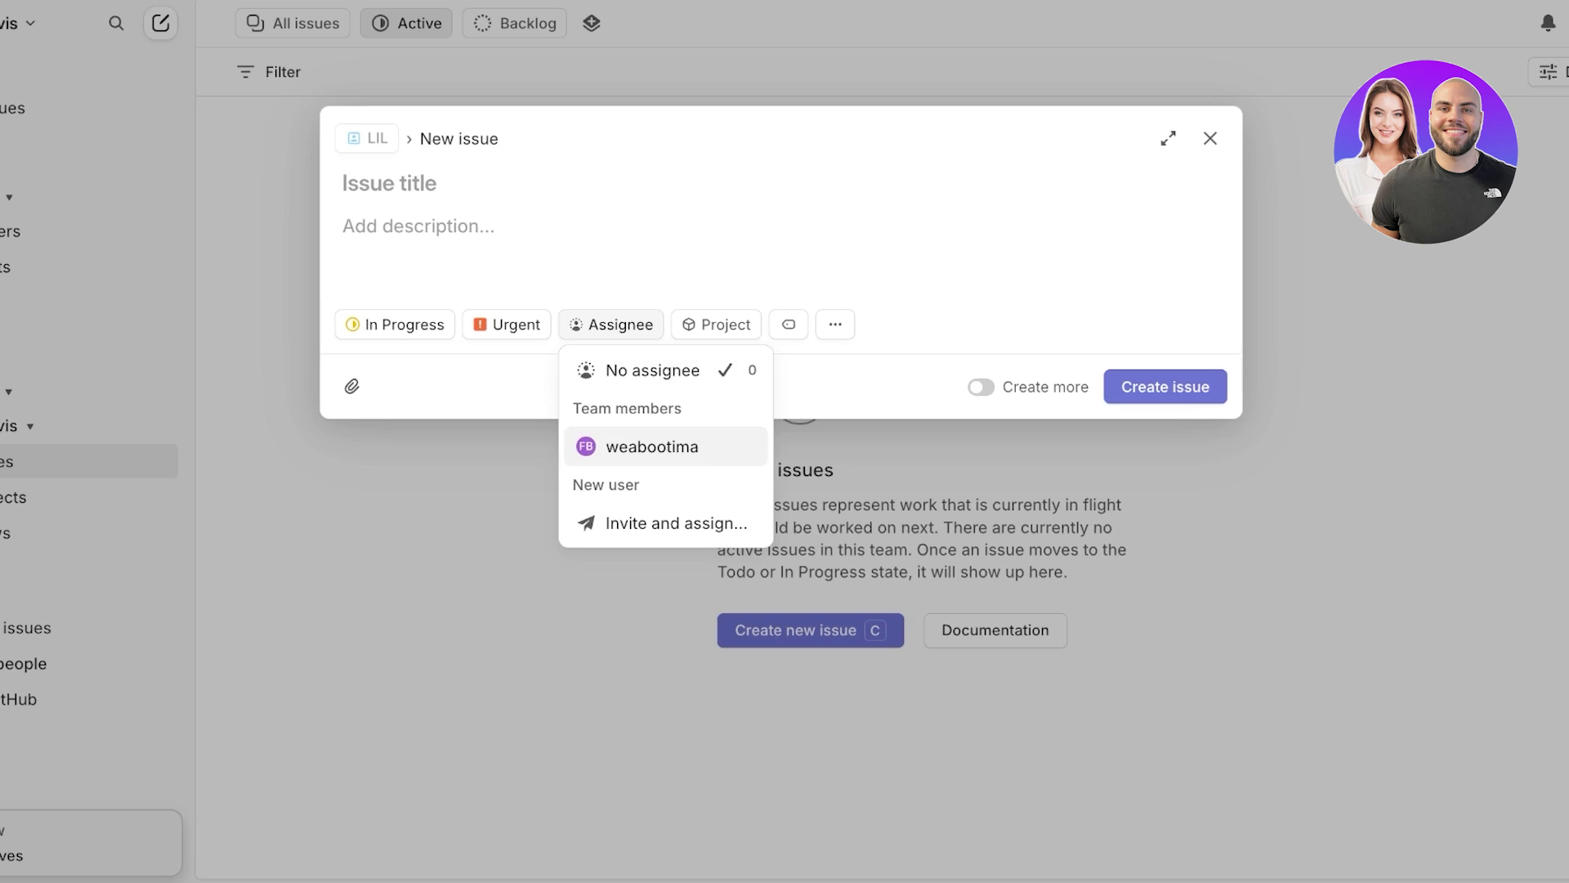
pyautogui.press('Return')
pyautogui.hotkey('shift', 'p')
pyautogui.press('Down')
pyautogui.press('Return')
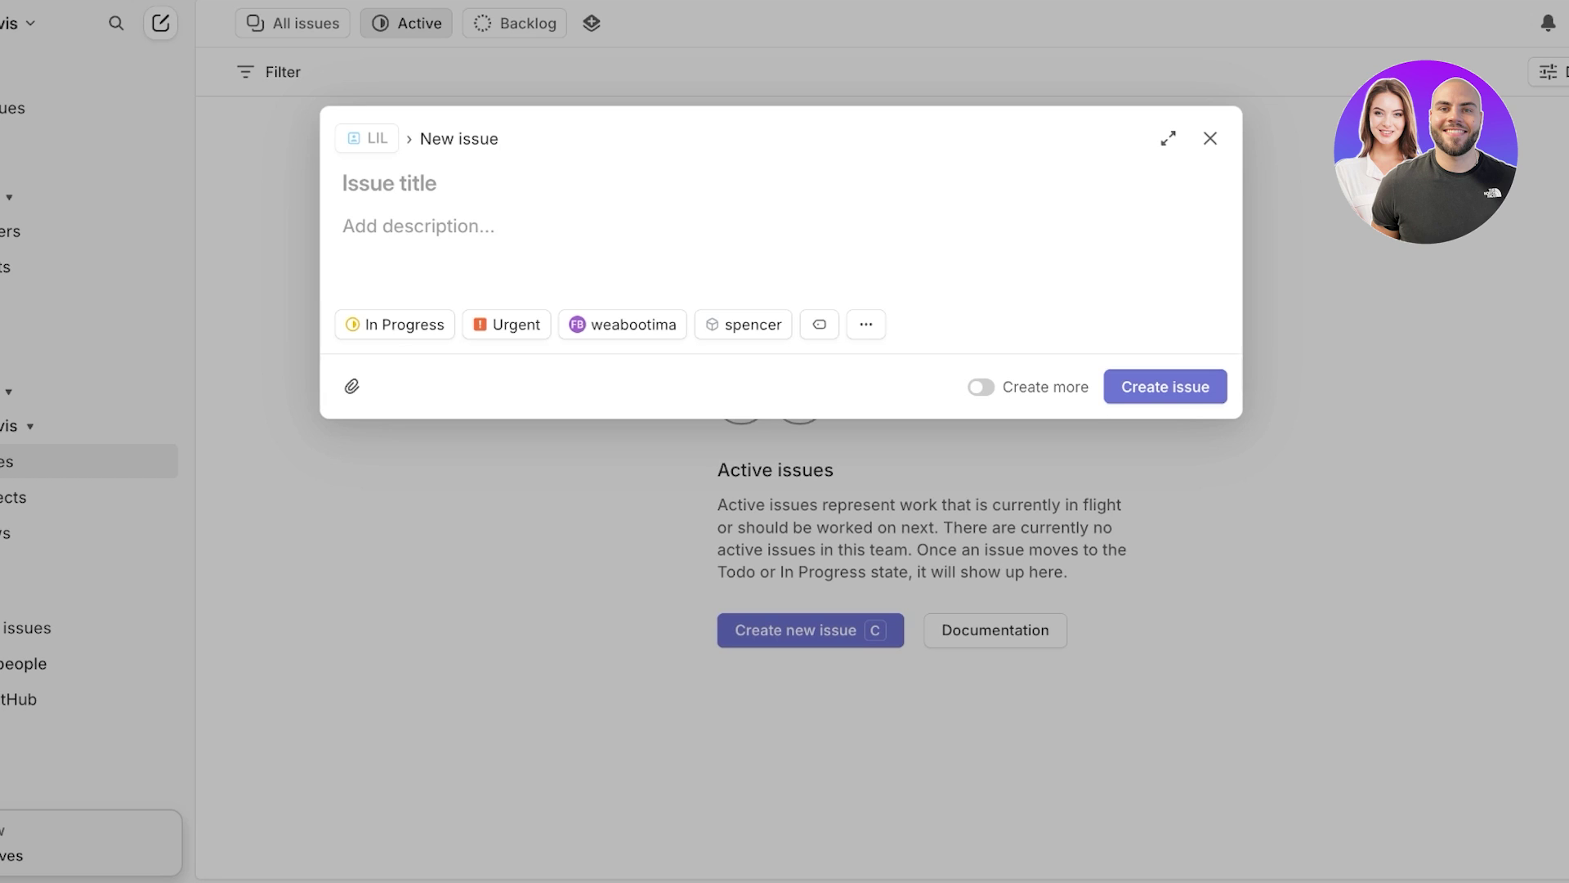
# Step: Enter 'I' as both the issue title and description
pyautogui.click(345, 183)
pyautogui.write('I')
pyautogui.press('Tab')
pyautogui.write('I')
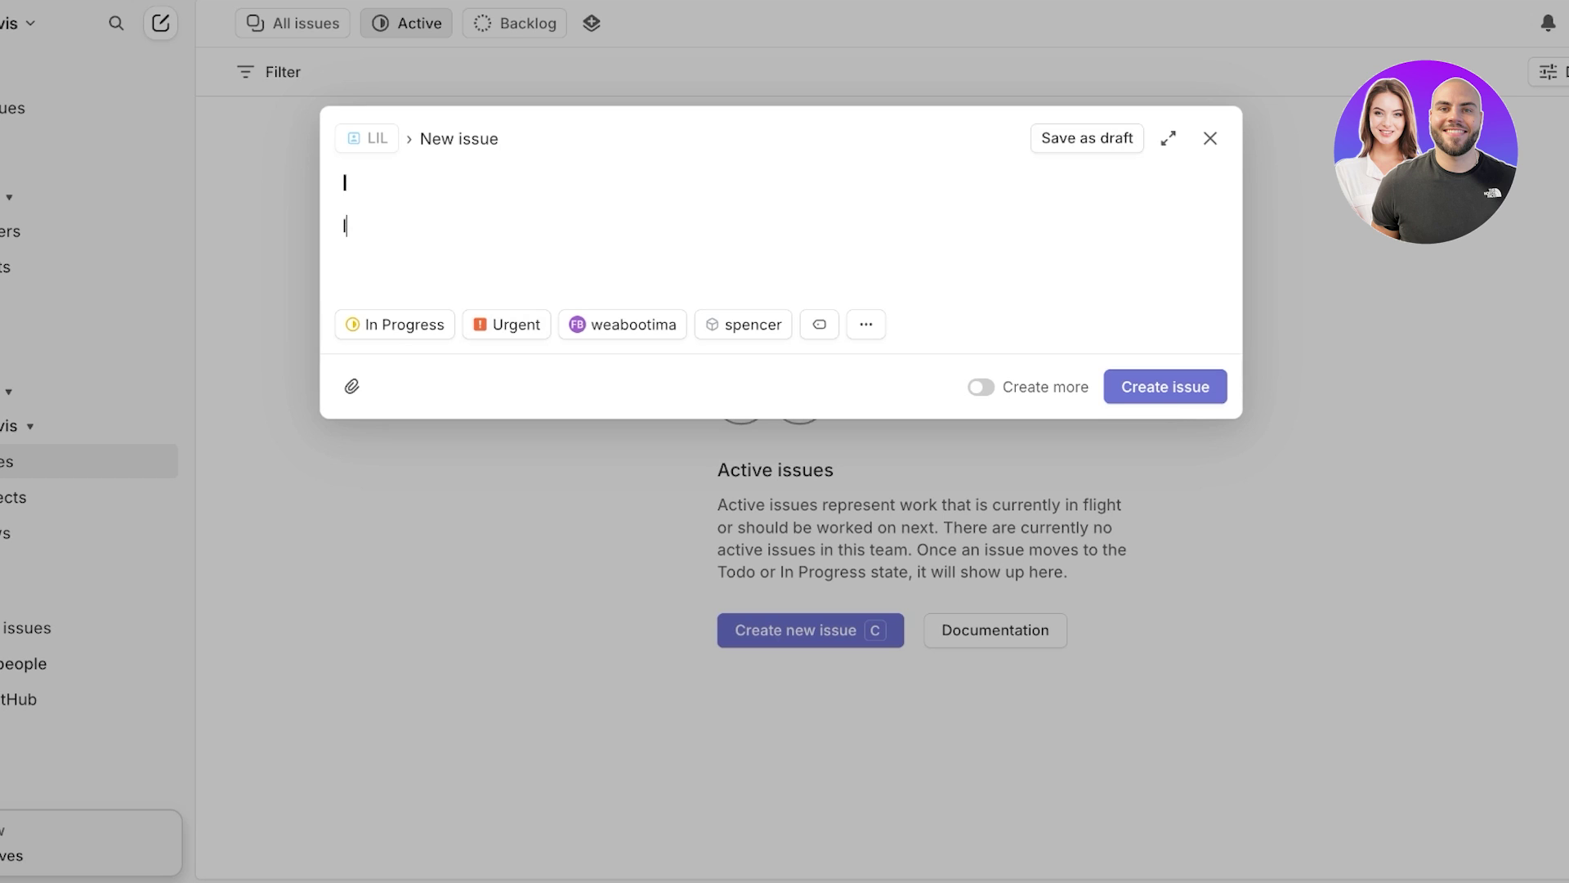
# Step: Add the Bug label and create the issue, which becomes LIL-10
pyautogui.click(820, 325)
pyautogui.click(820, 325)
pyautogui.click(819, 324)
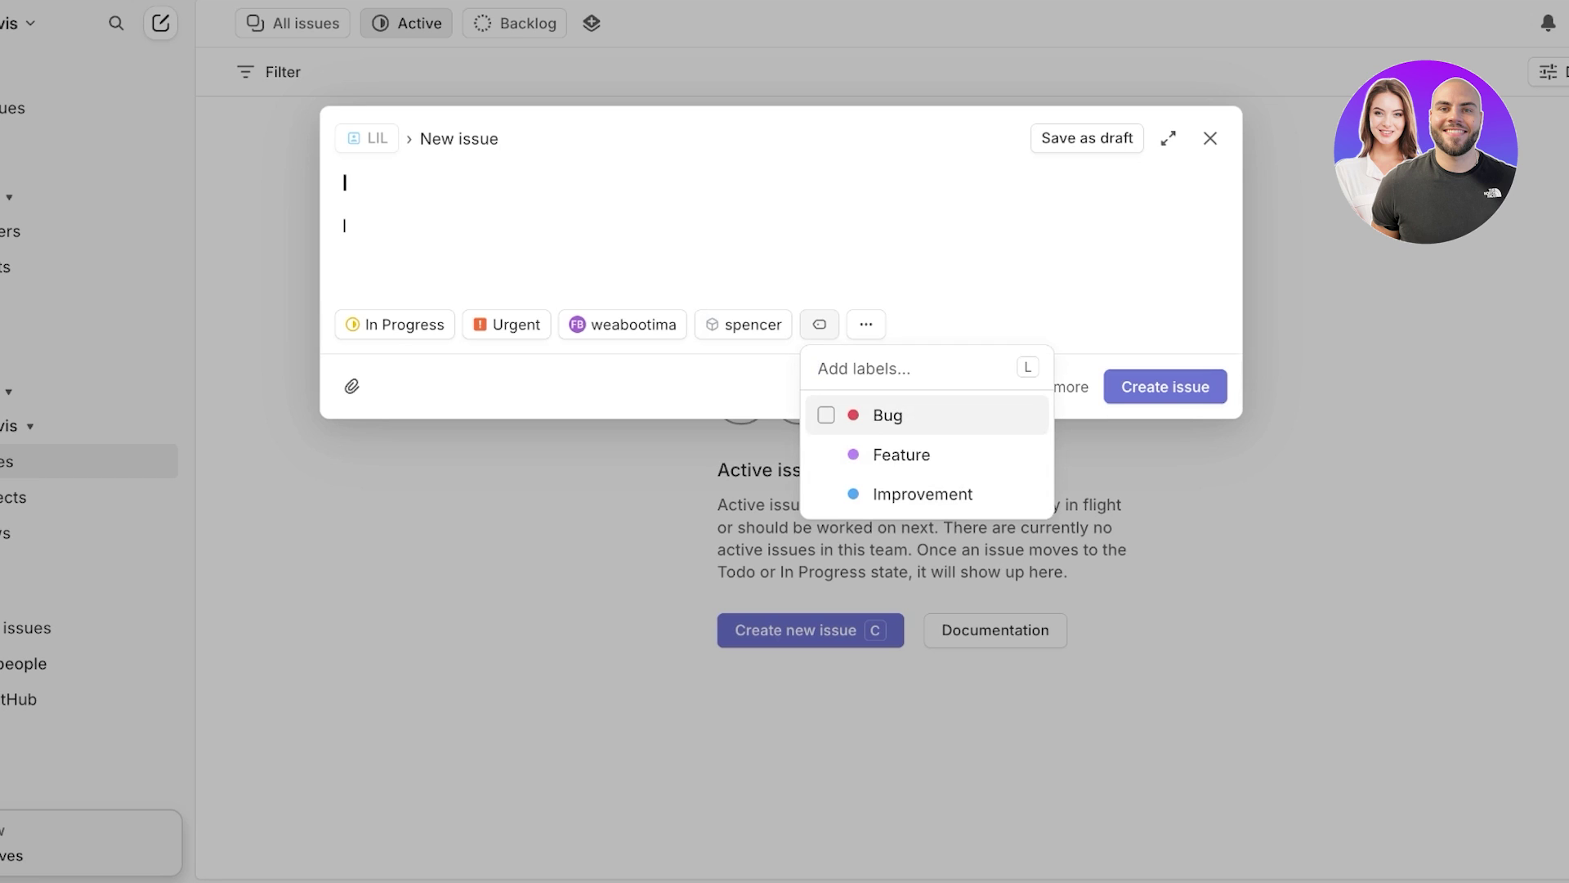
pyautogui.press('Up')
pyautogui.press('Up')
pyautogui.press('Down')
pyautogui.press('Down')
pyautogui.press('Return')
pyautogui.hotkey('ctrl', 'Return')
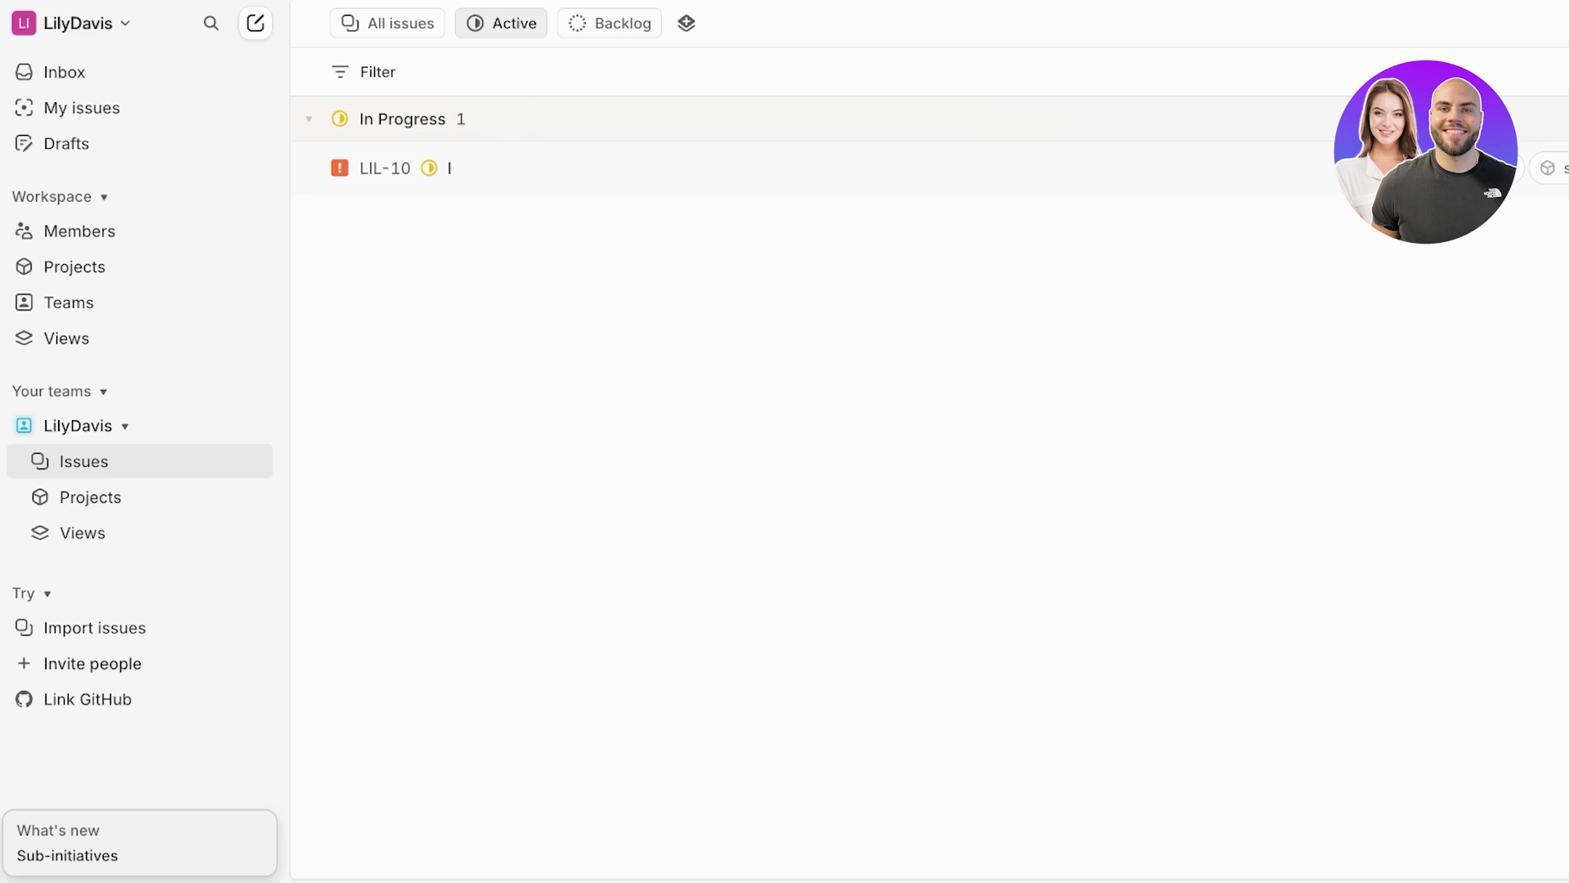
# Step: From the team's views page, start a new 'All issues' custom view and check its display options
pyautogui.click(83, 533)
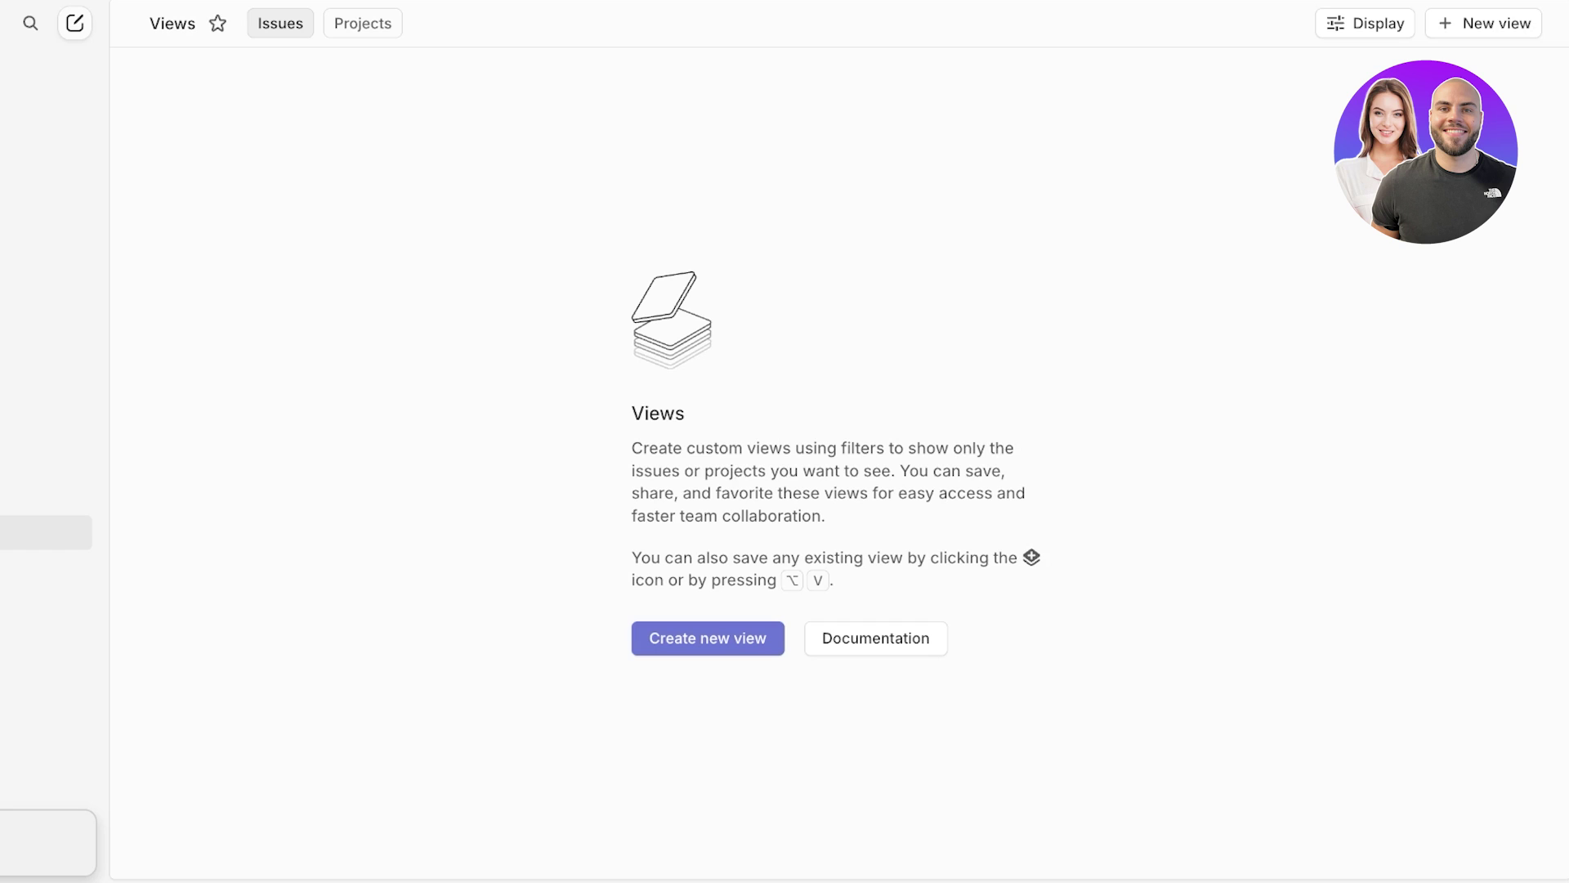
pyautogui.click(708, 638)
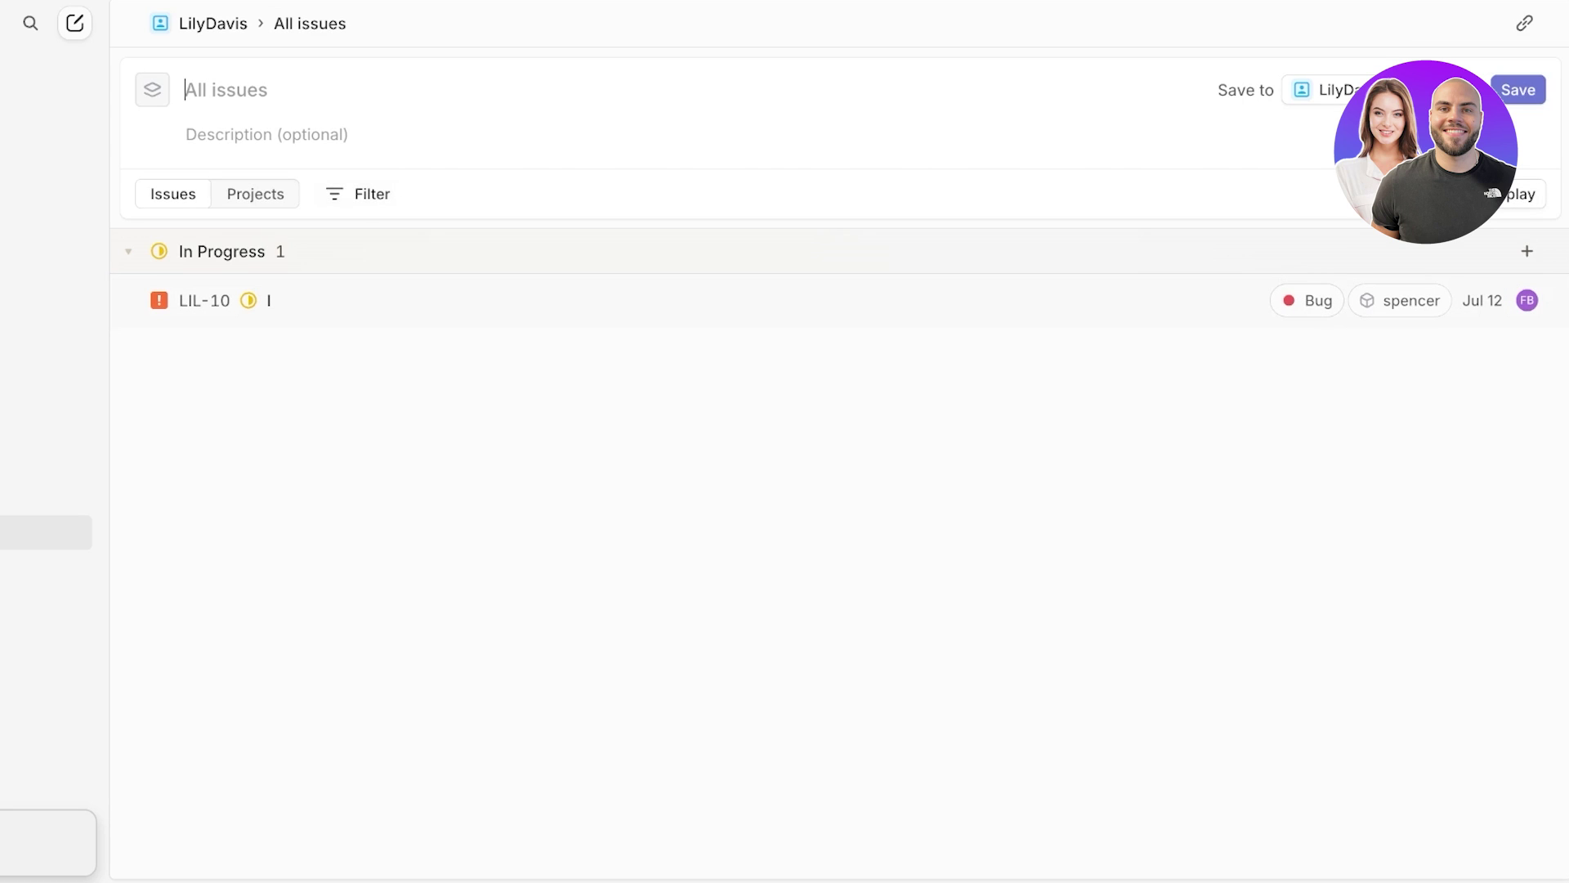
pyautogui.click(1522, 193)
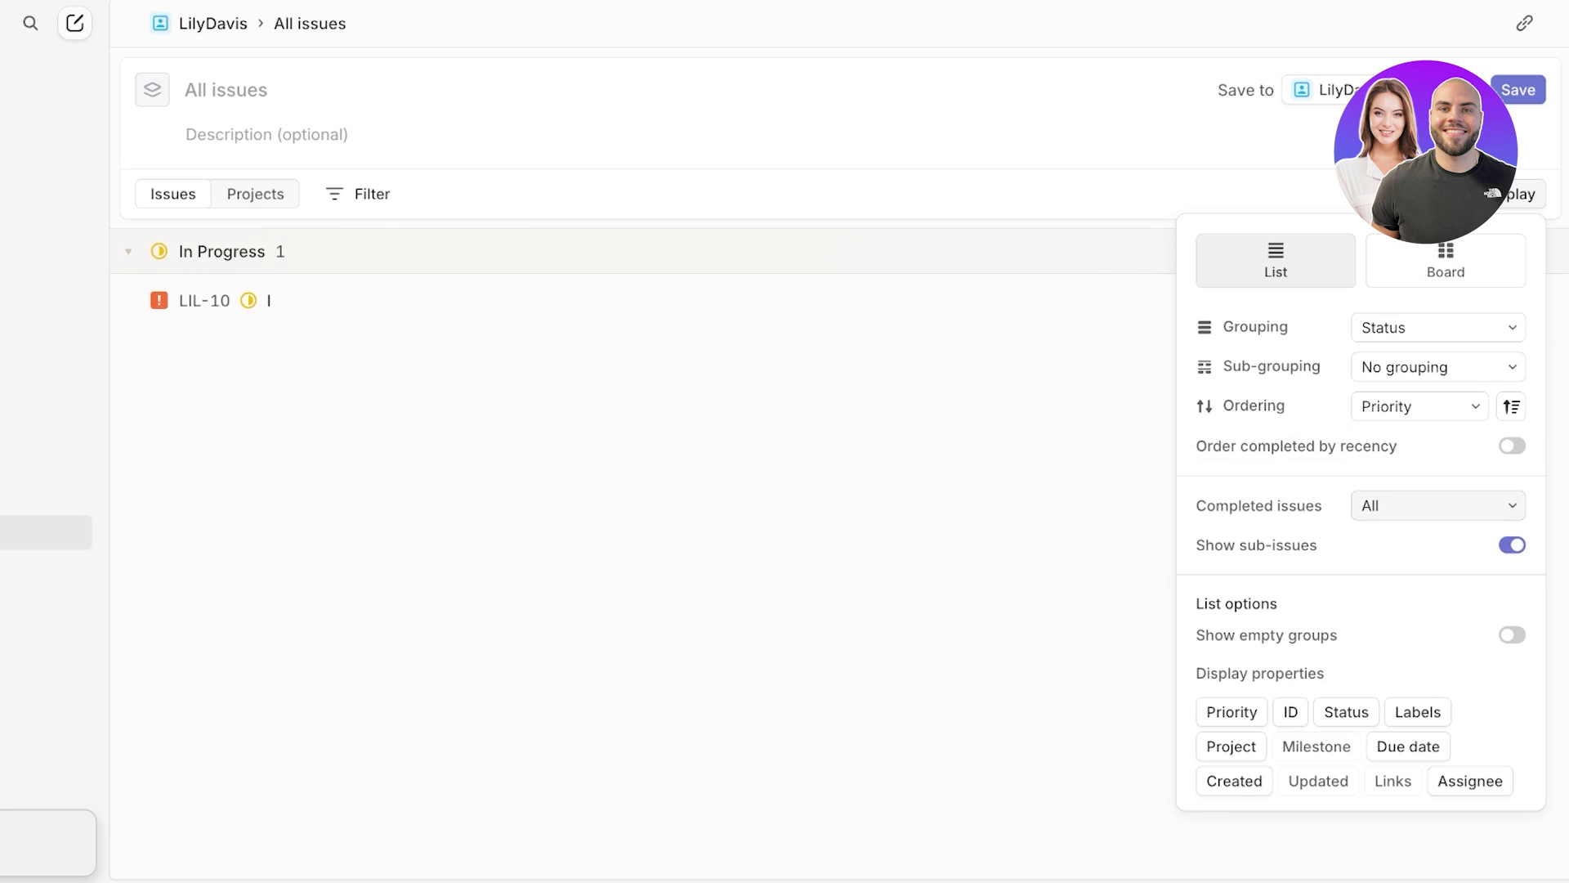
pyautogui.press('Escape')
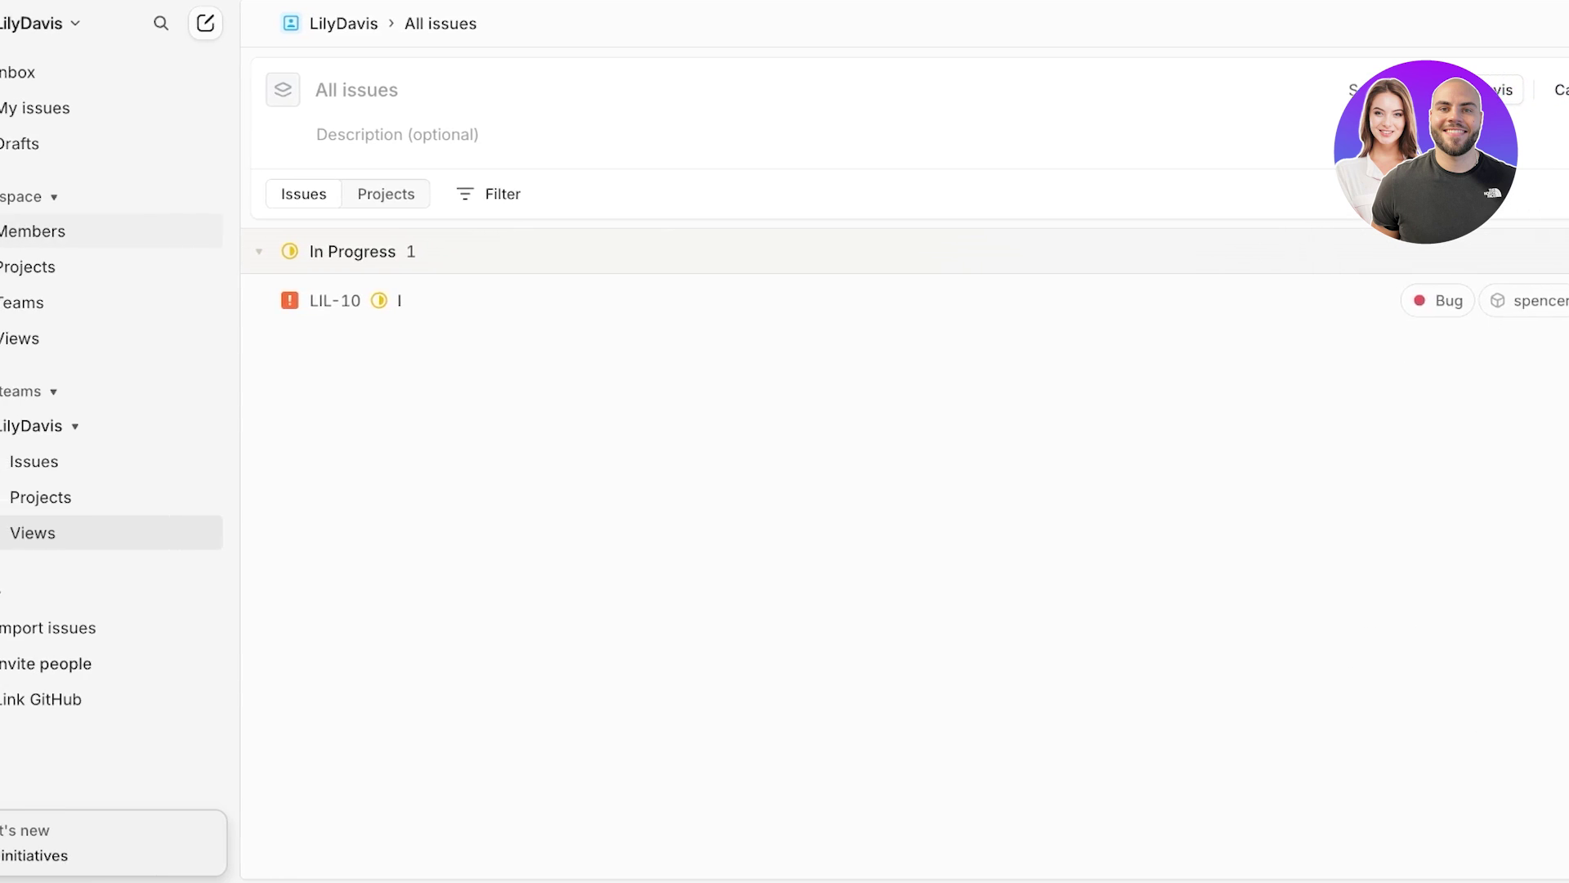
# Step: Review the workspace members list and dismiss the invite form without inviting anyone
pyautogui.click(80, 231)
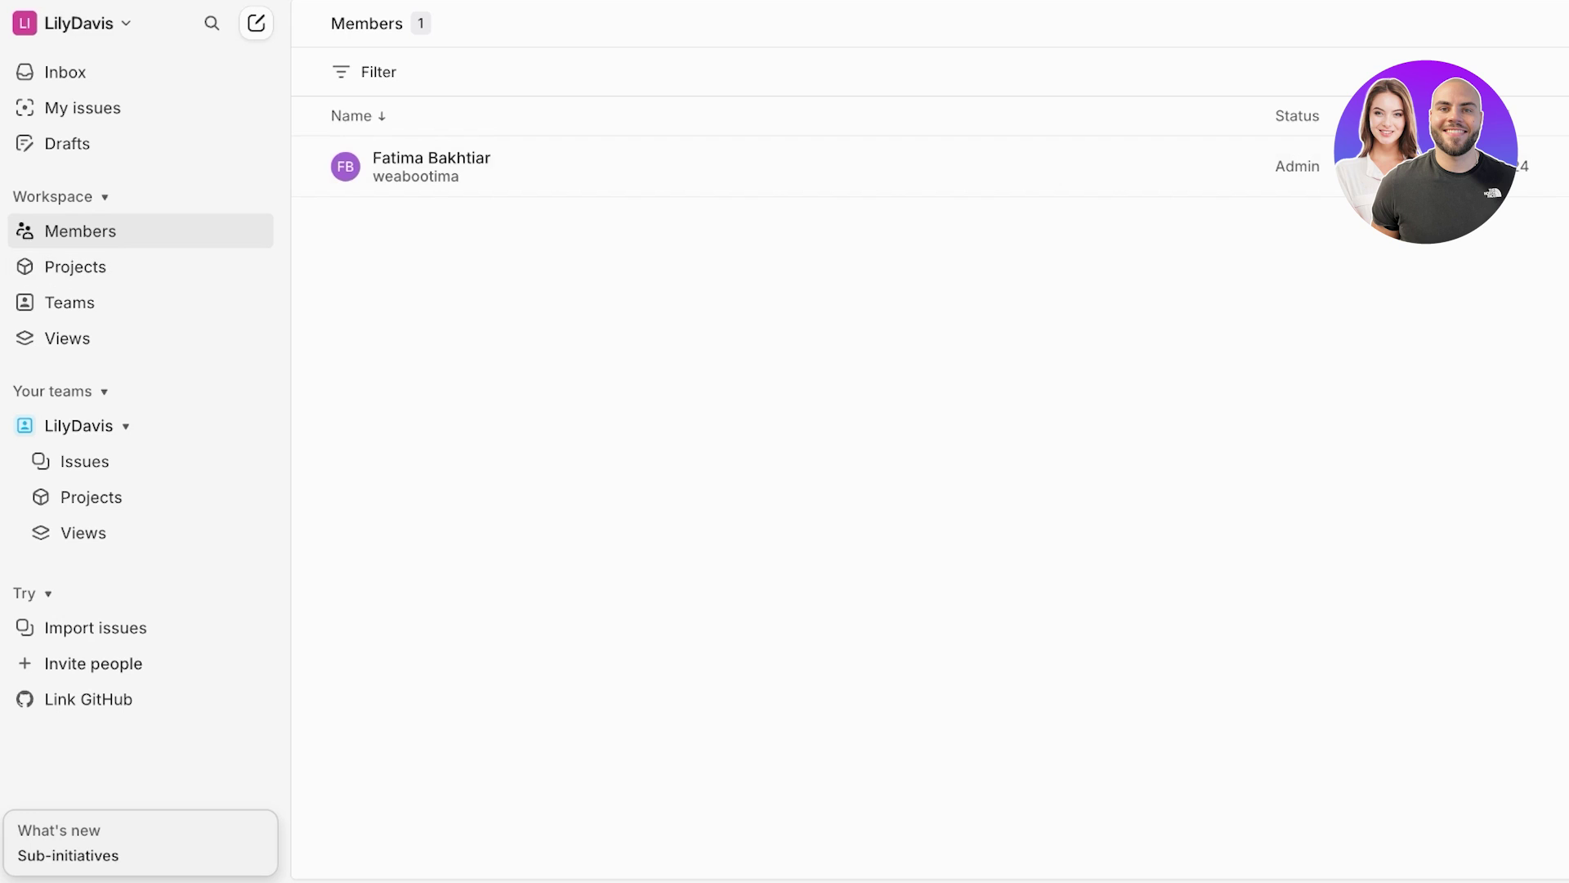
pyautogui.click(1496, 23)
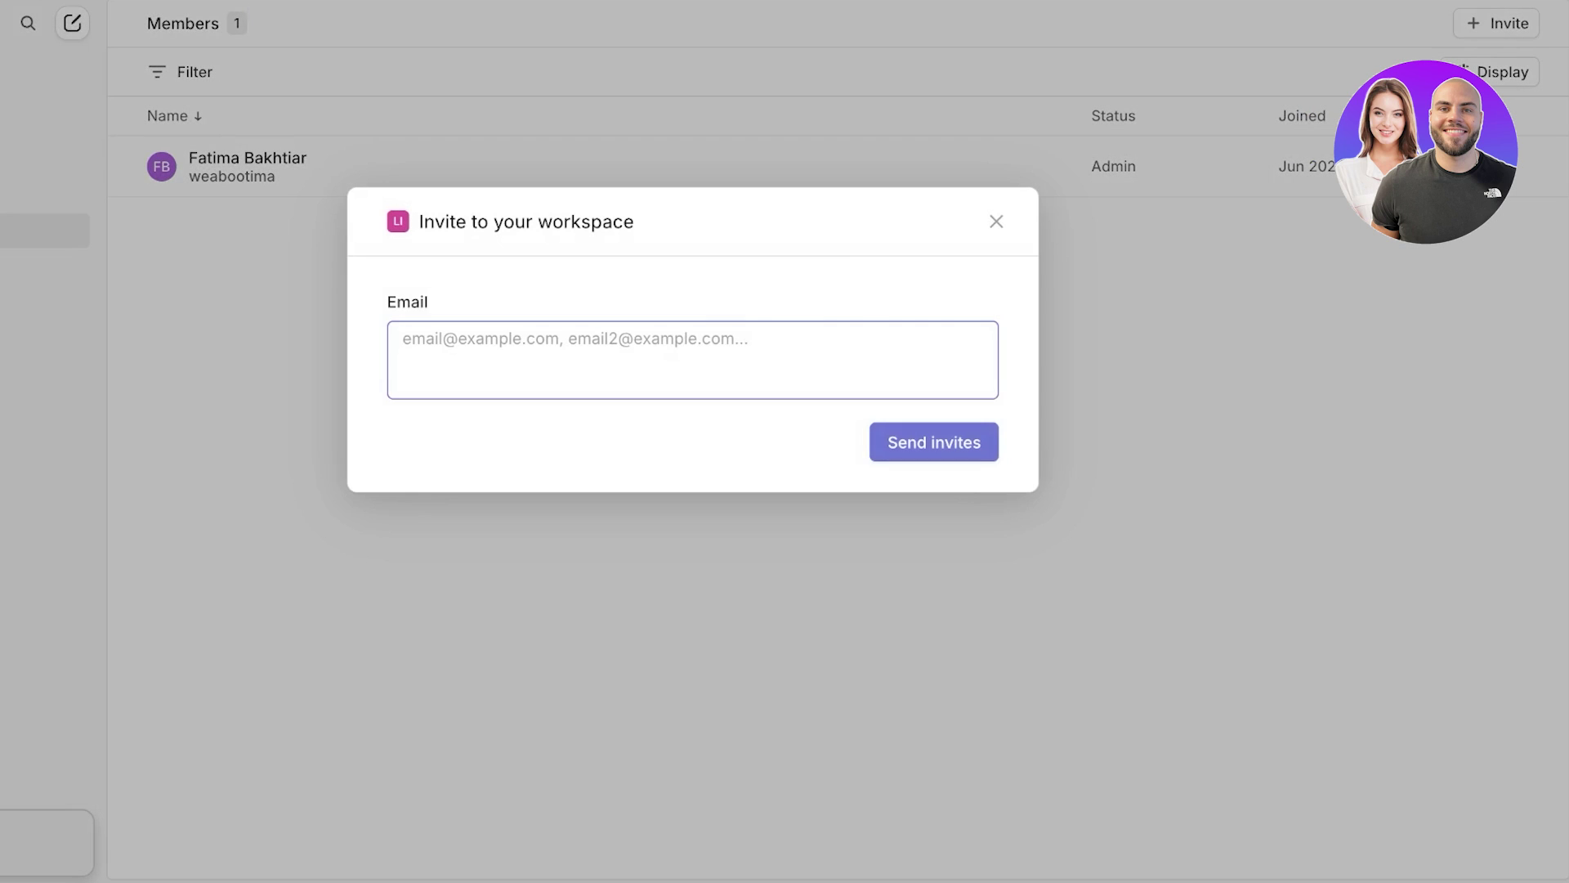
pyautogui.click(997, 221)
# Step: Browse the teams list without creating a team, then go to the Profile settings page
pyautogui.click(67, 302)
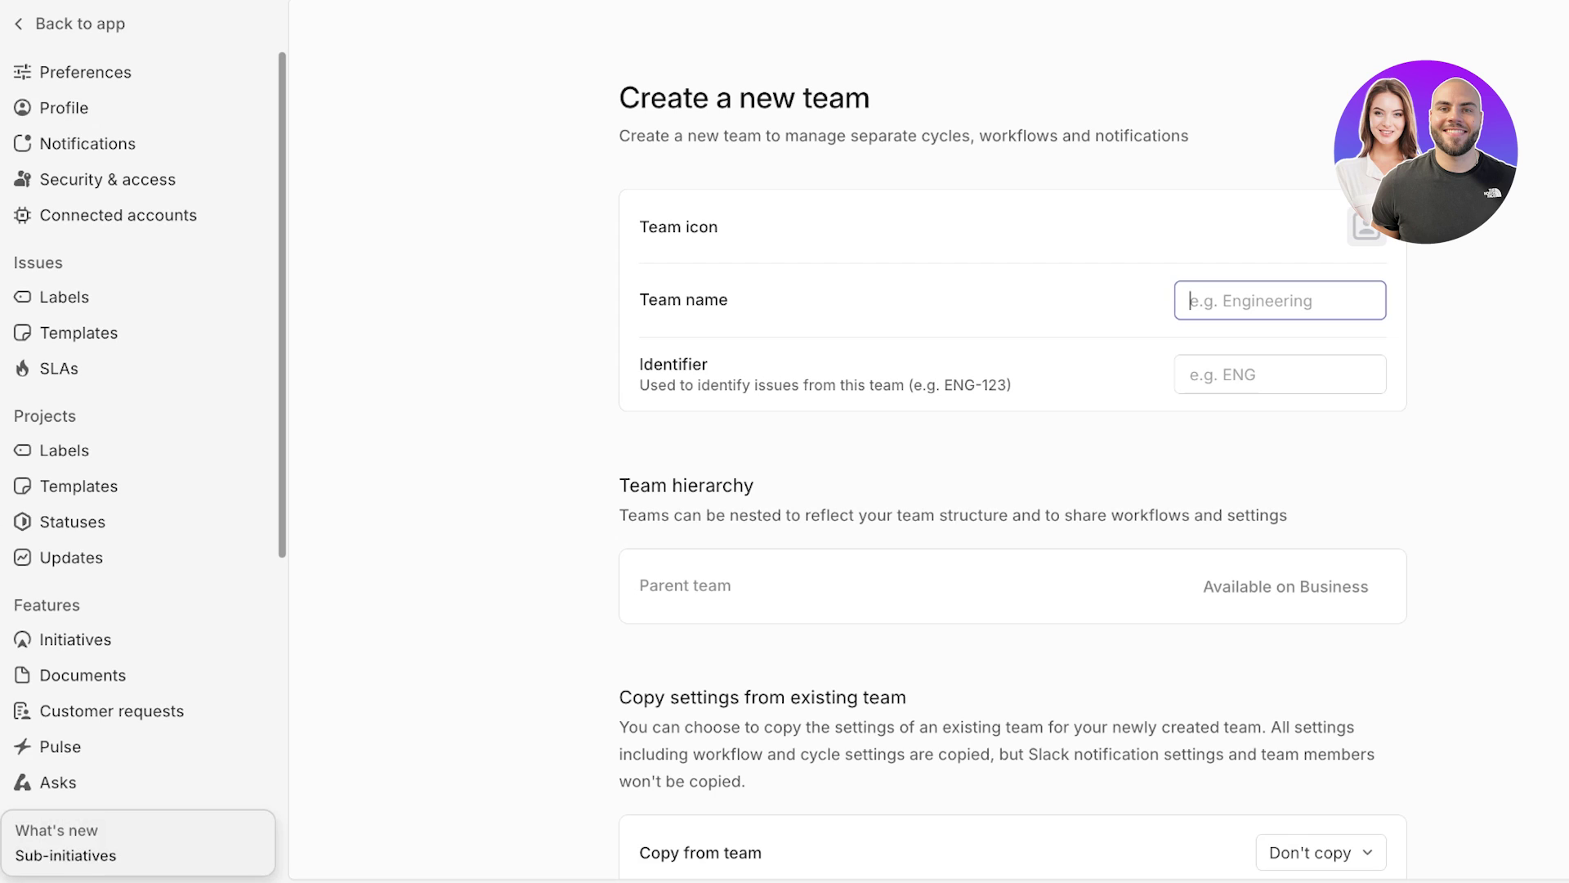
pyautogui.scroll(-5, 1011, 429)
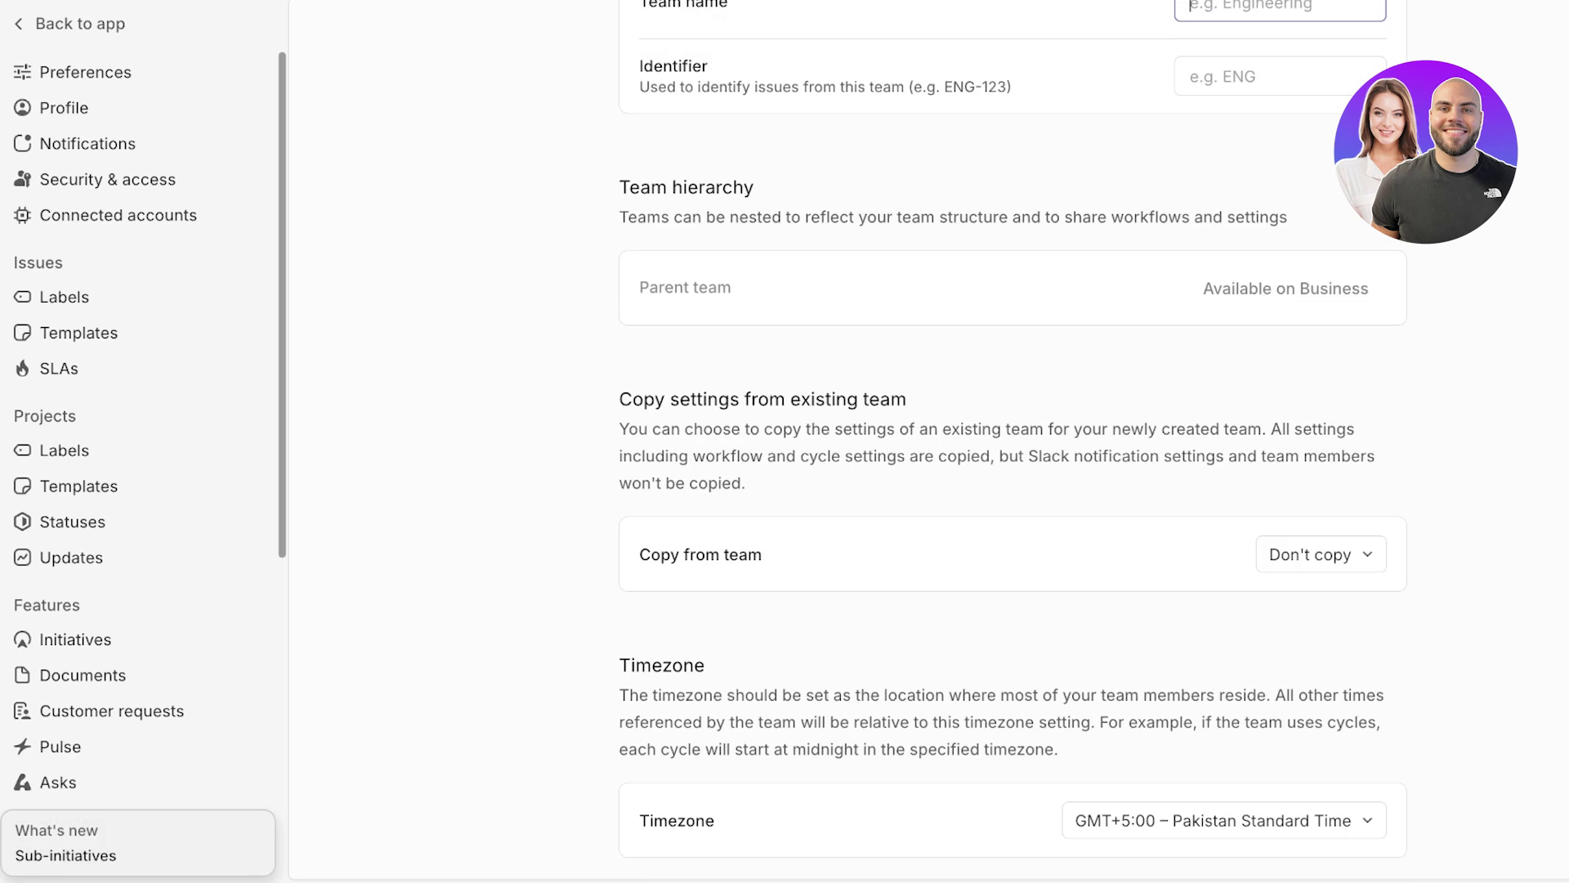
pyautogui.scroll(4, 1011, 430)
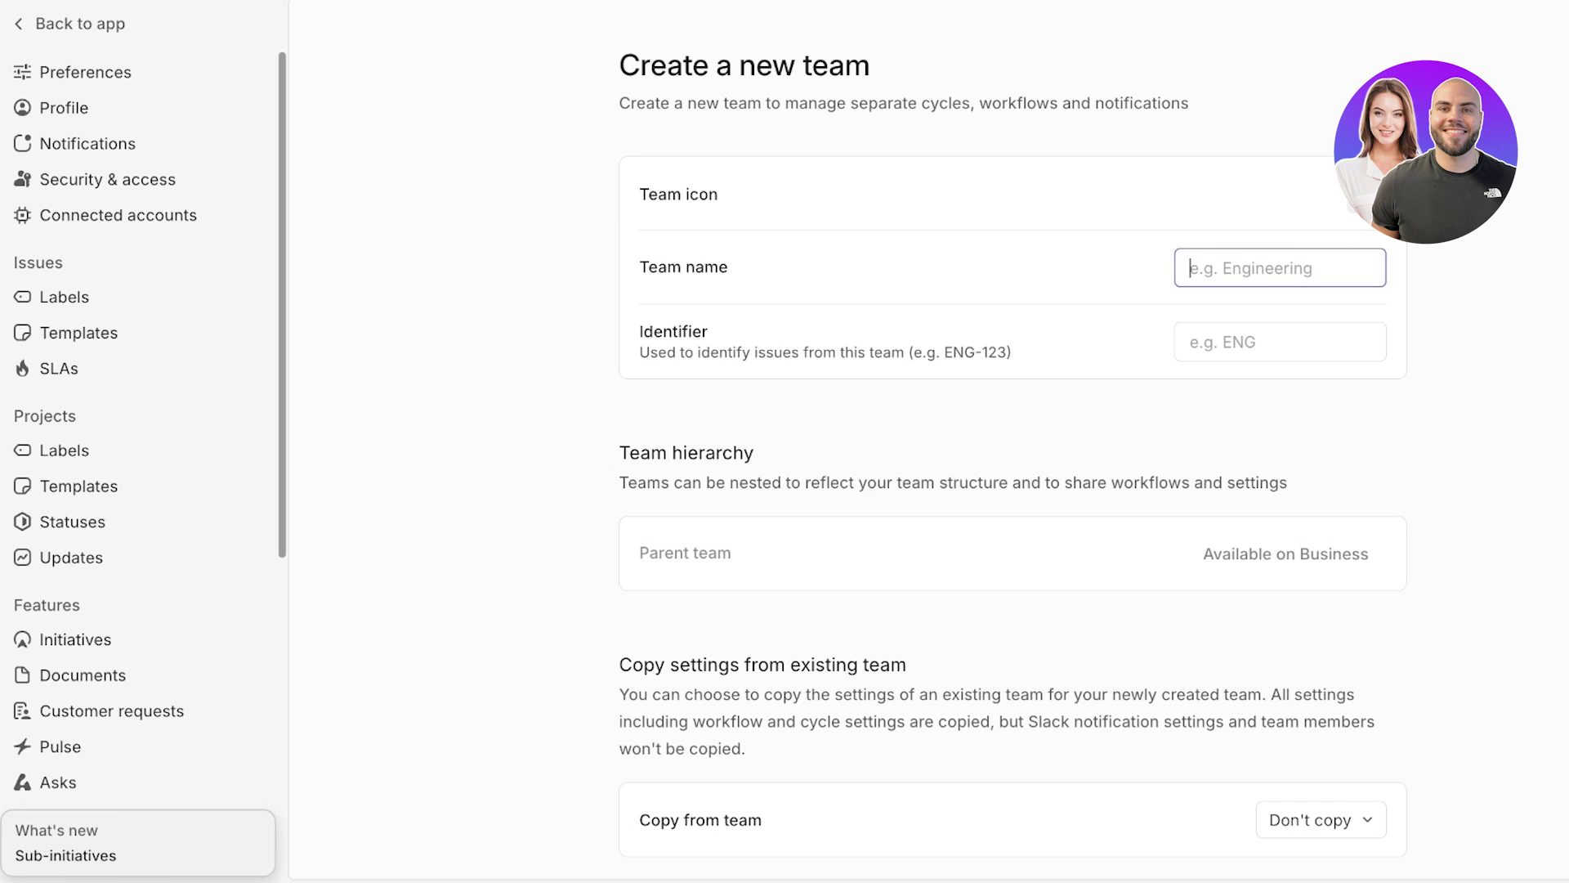
pyautogui.scroll(-3, 1011, 442)
pyautogui.scroll(1, 1011, 441)
pyautogui.scroll(-4, 1012, 442)
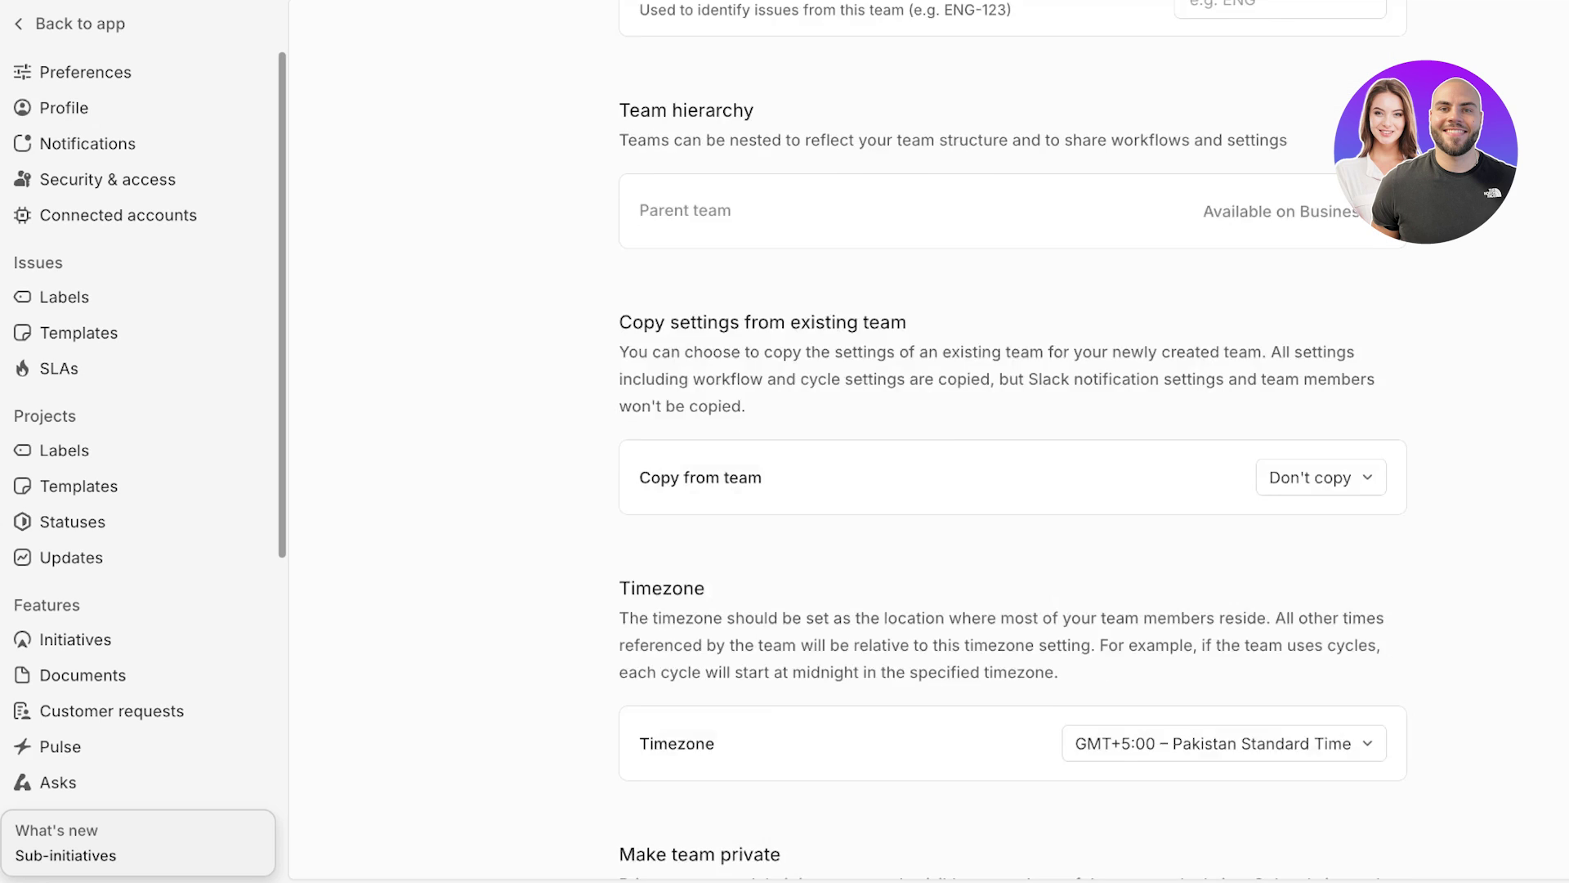
pyautogui.scroll(8, 1011, 442)
pyautogui.scroll(-10, 1011, 441)
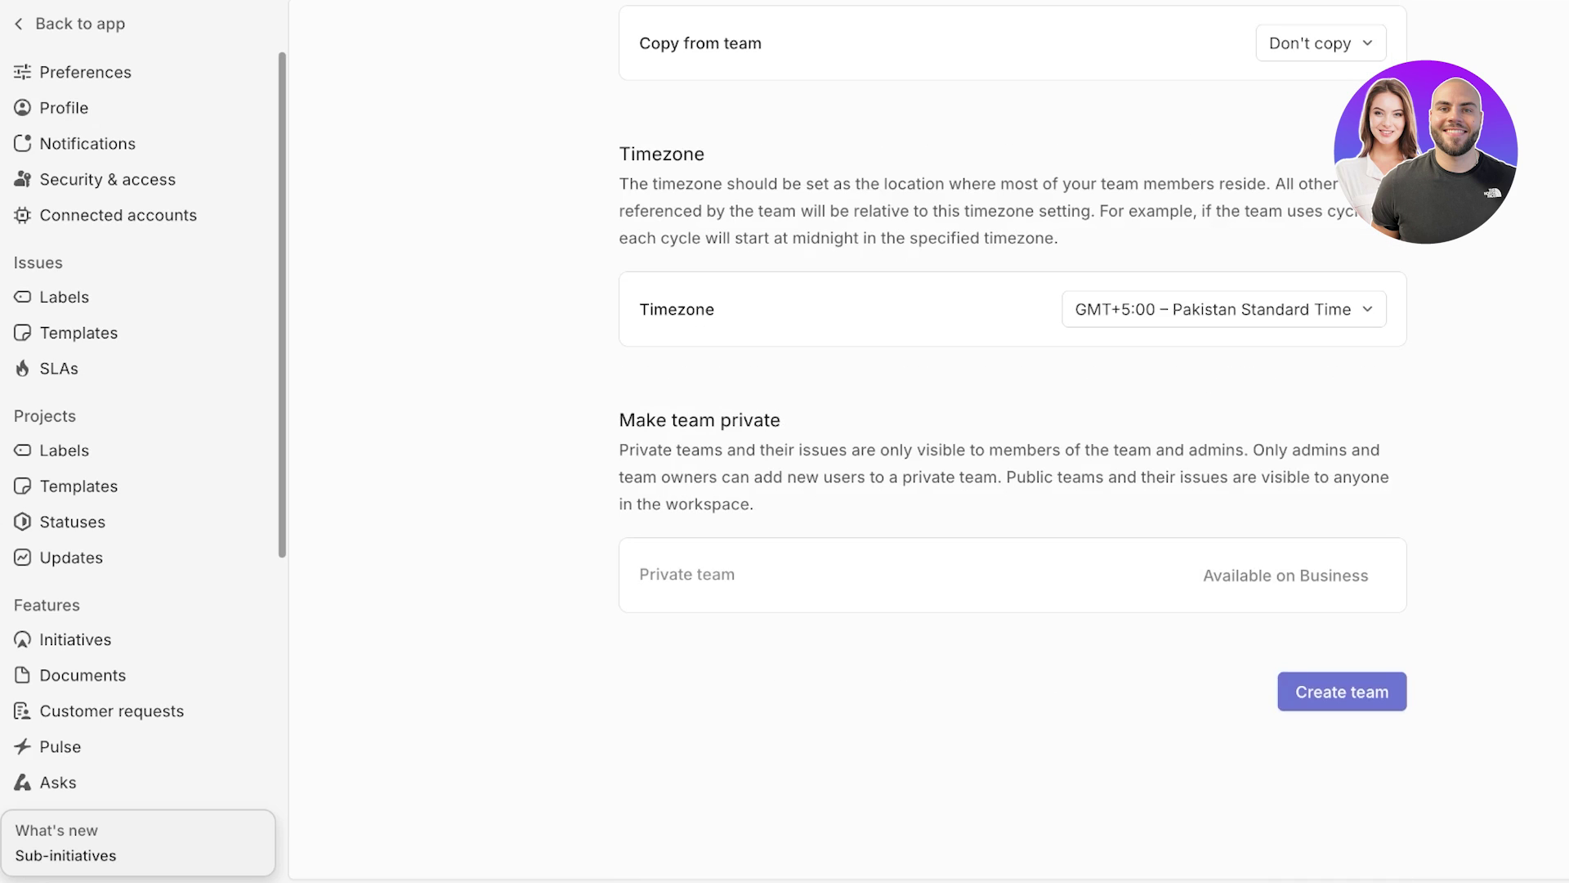
pyautogui.scroll(9, 1011, 442)
pyautogui.click(64, 108)
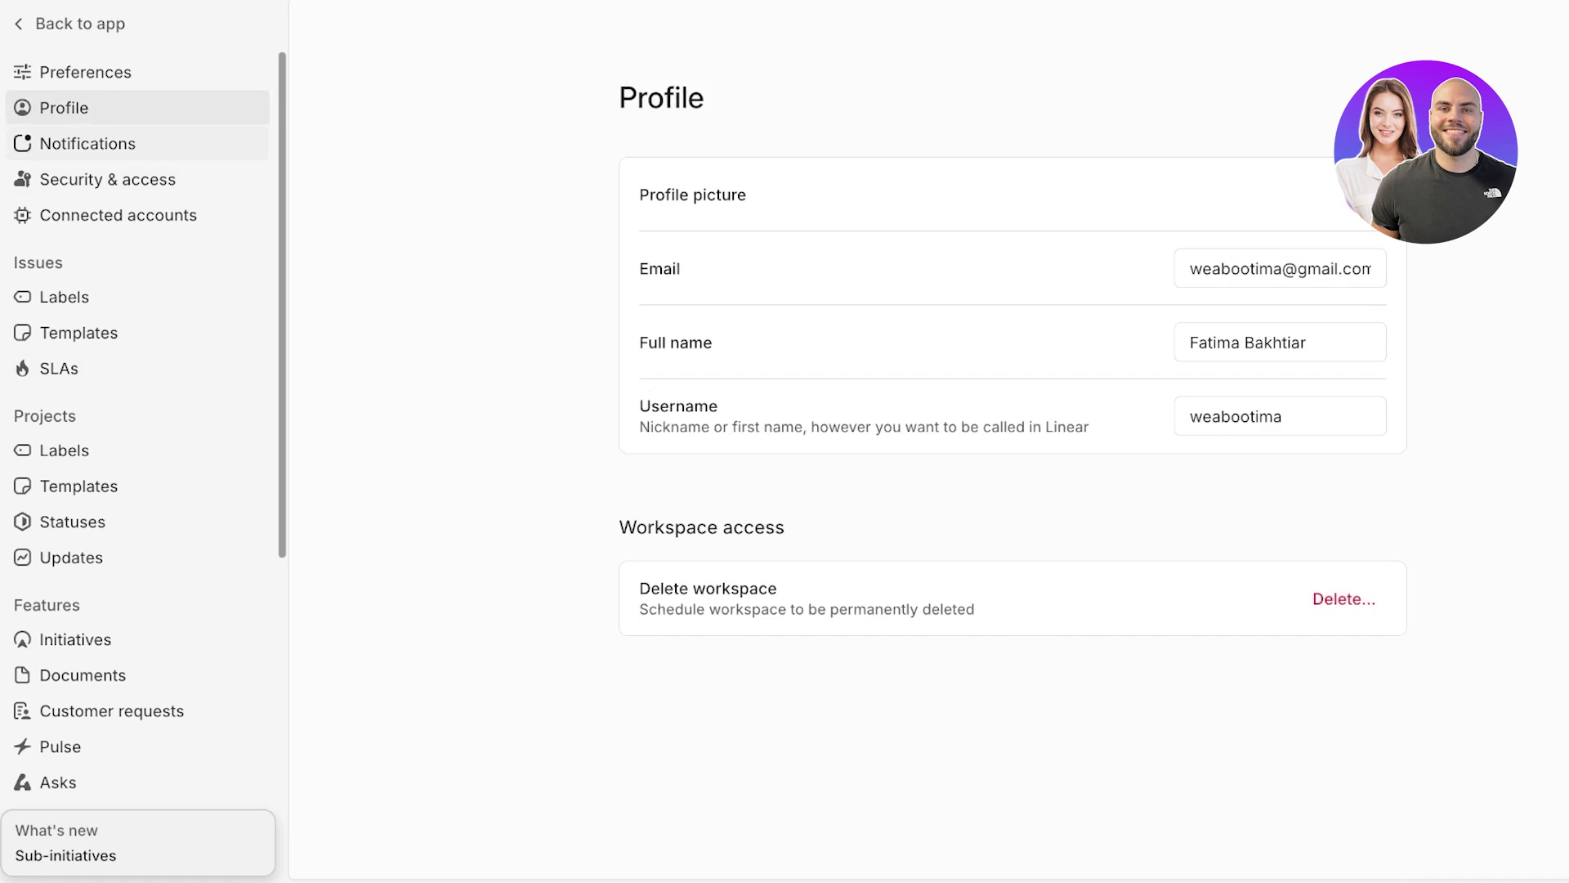
# Step: Look through the Notifications, Security & access and Connected accounts settings
pyautogui.click(87, 144)
pyautogui.click(107, 180)
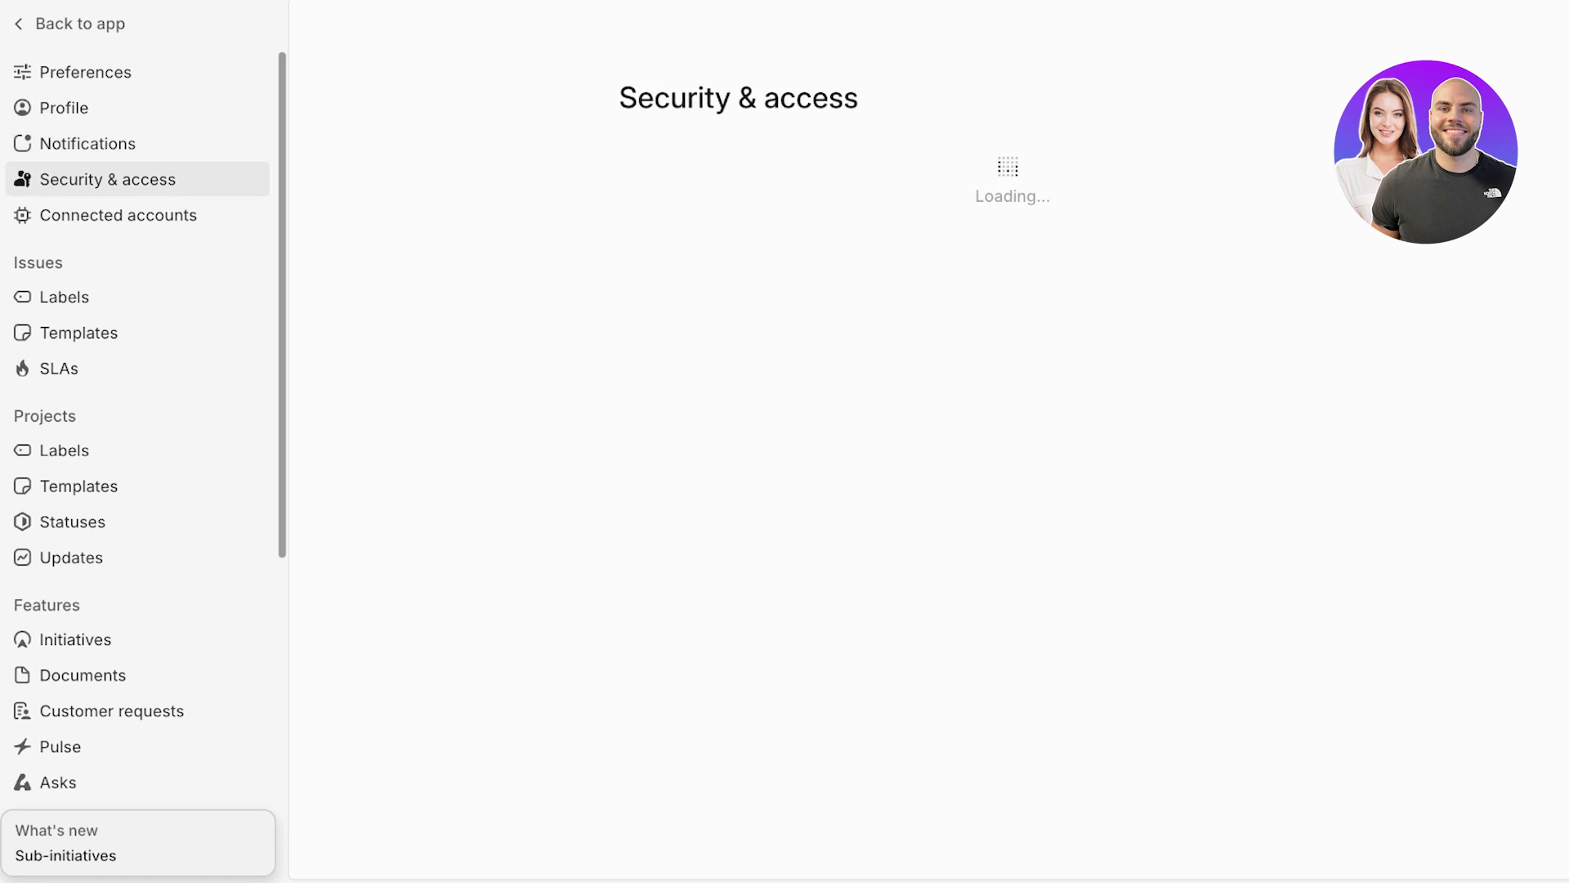
pyautogui.click(119, 215)
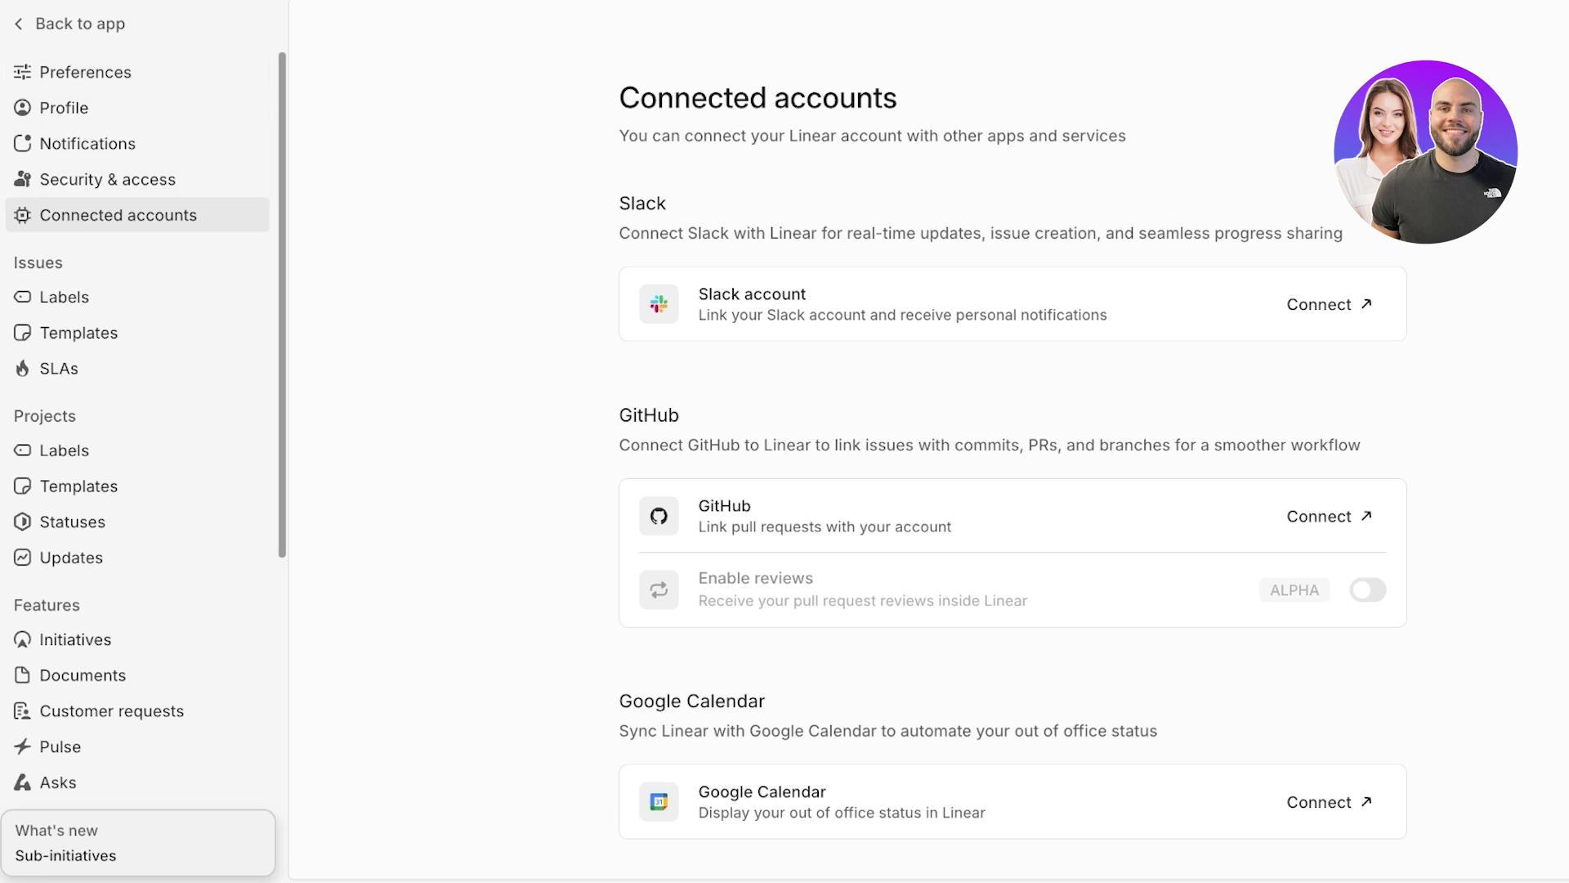
pyautogui.scroll(-1, 1012, 441)
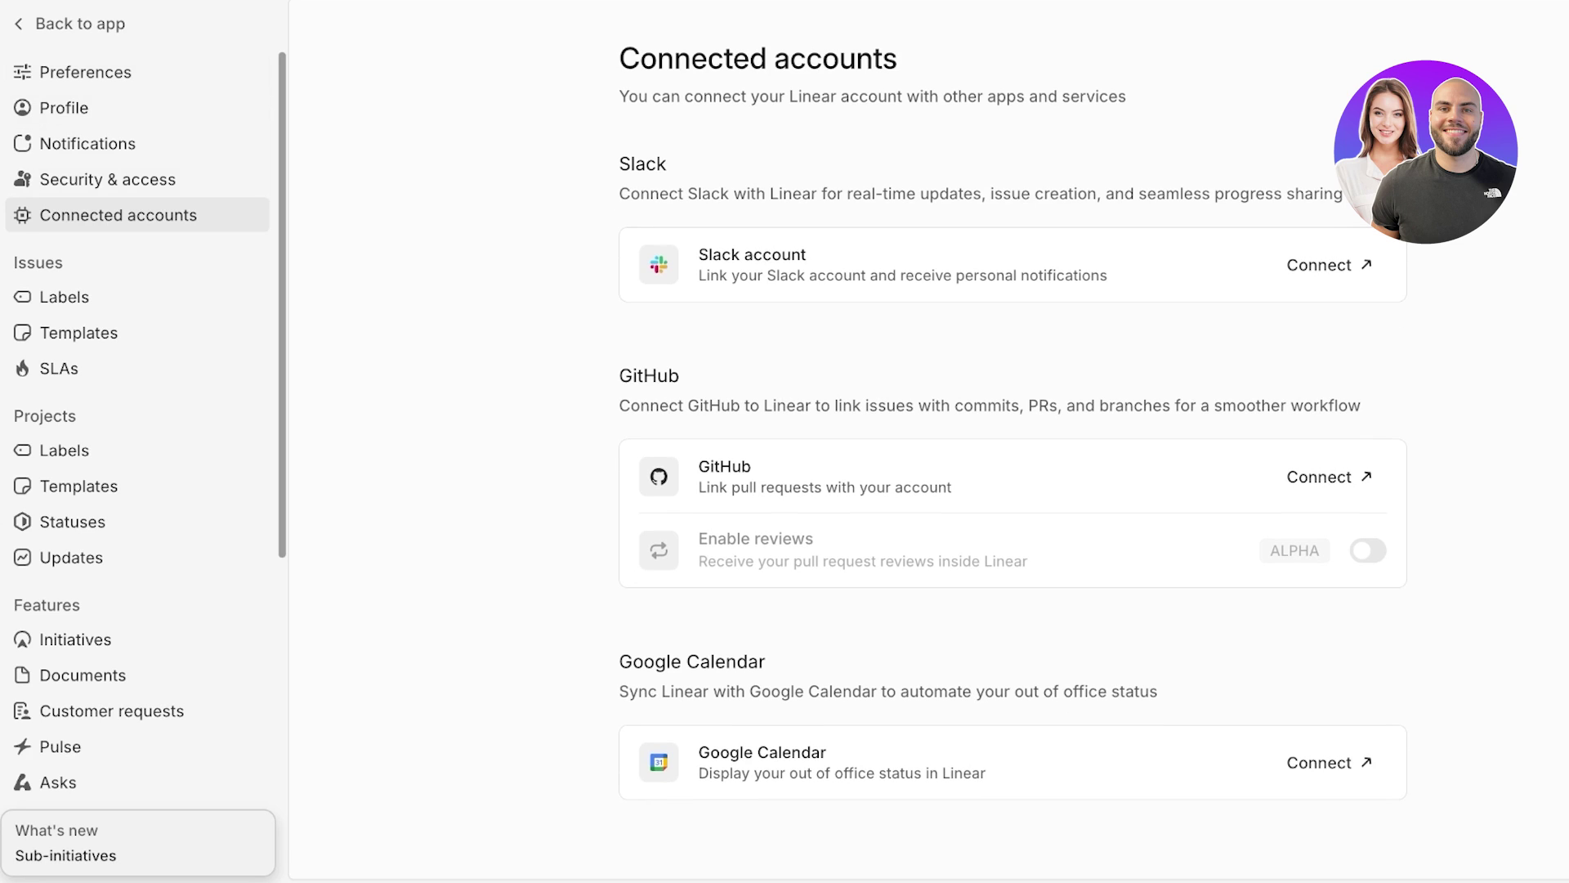
# Step: Review issue labels, project labels, Initiatives, document templates and Customer requests settings
pyautogui.click(64, 297)
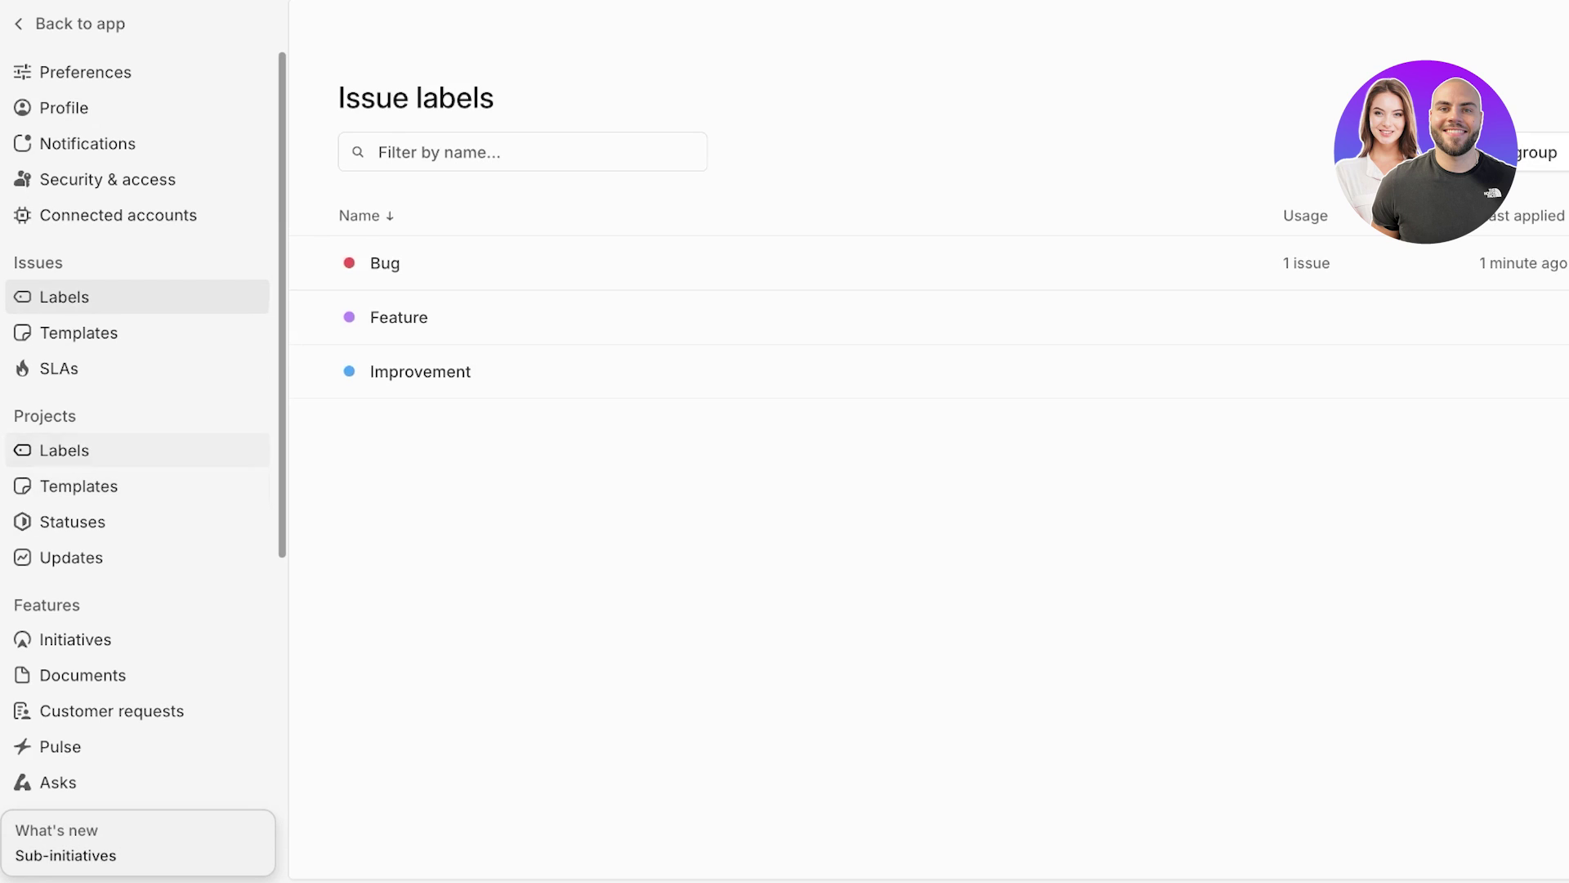
pyautogui.click(64, 450)
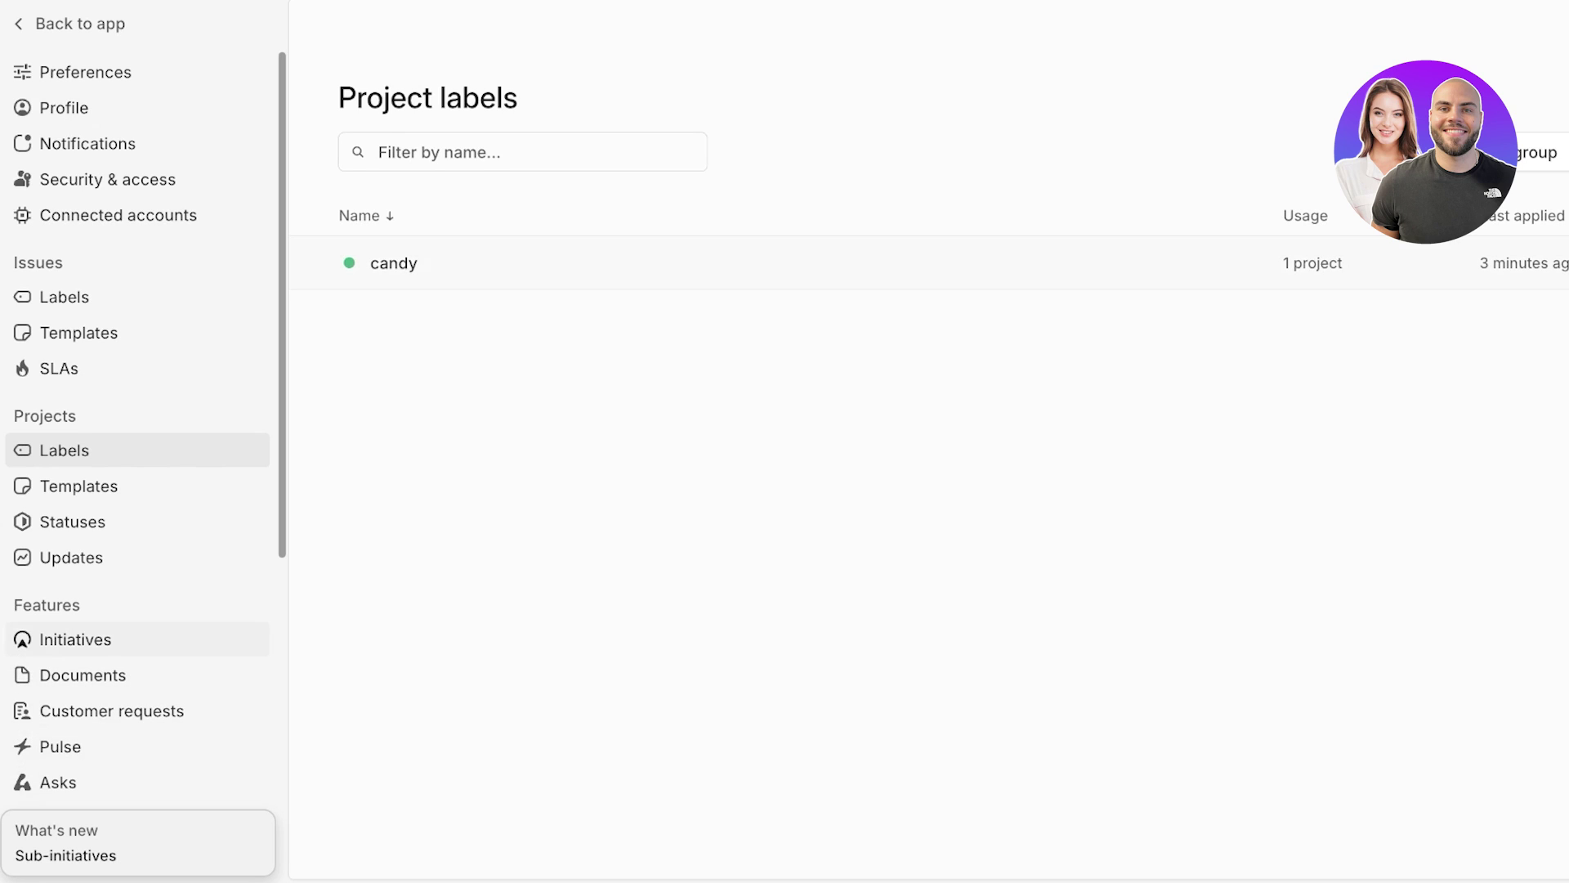
pyautogui.click(75, 639)
pyautogui.click(82, 675)
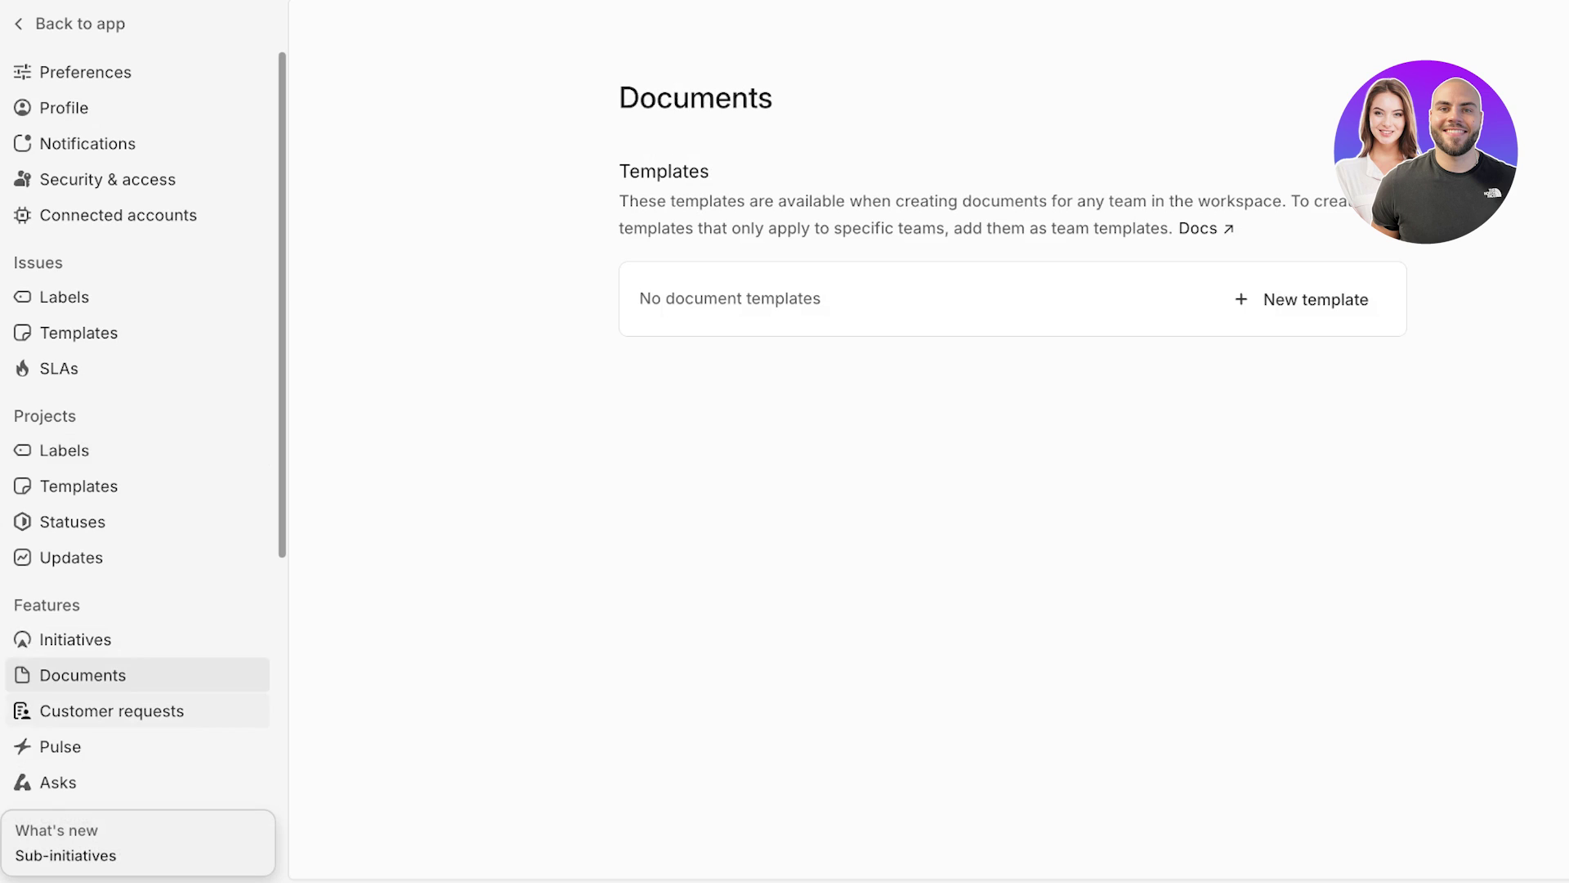
pyautogui.click(112, 710)
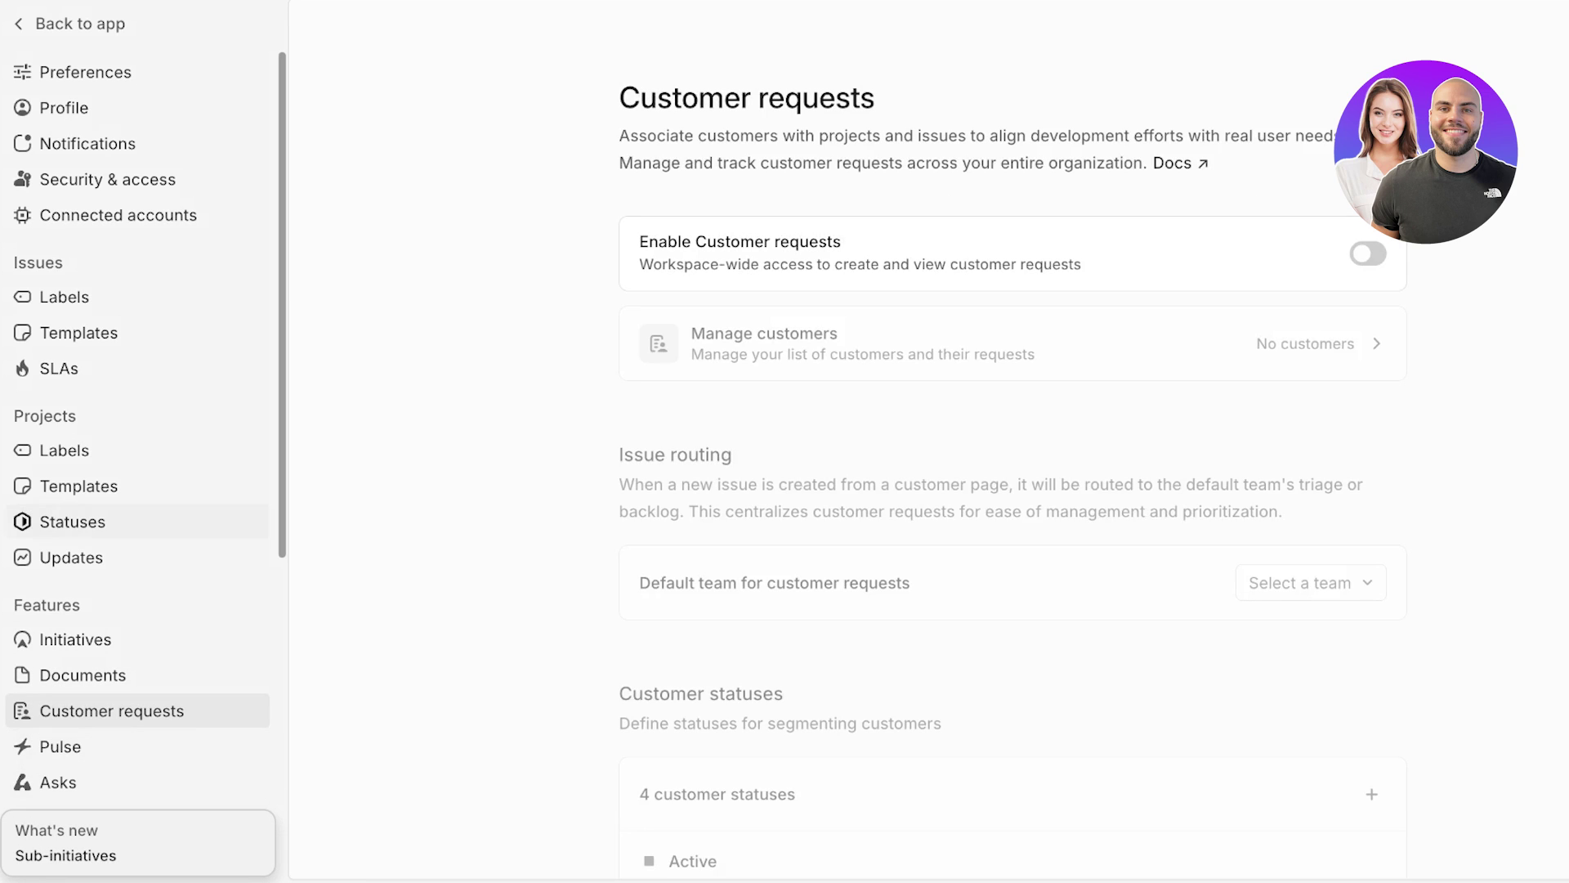
# Step: Leave settings, check the empty Inbox, then go to the workspace members list
pyautogui.click(74, 23)
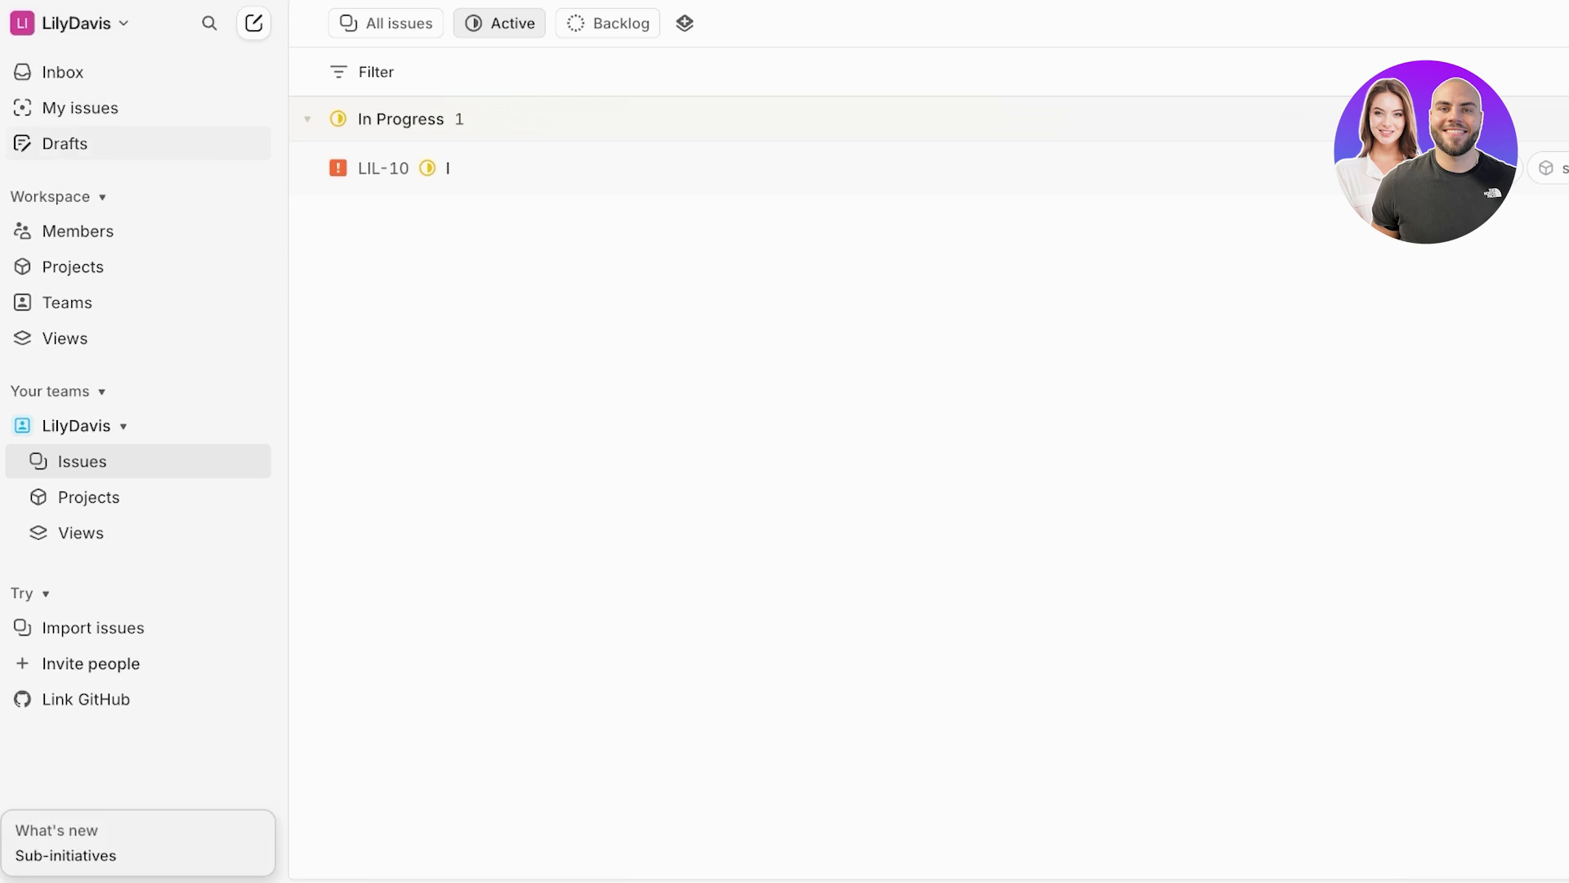
pyautogui.click(63, 72)
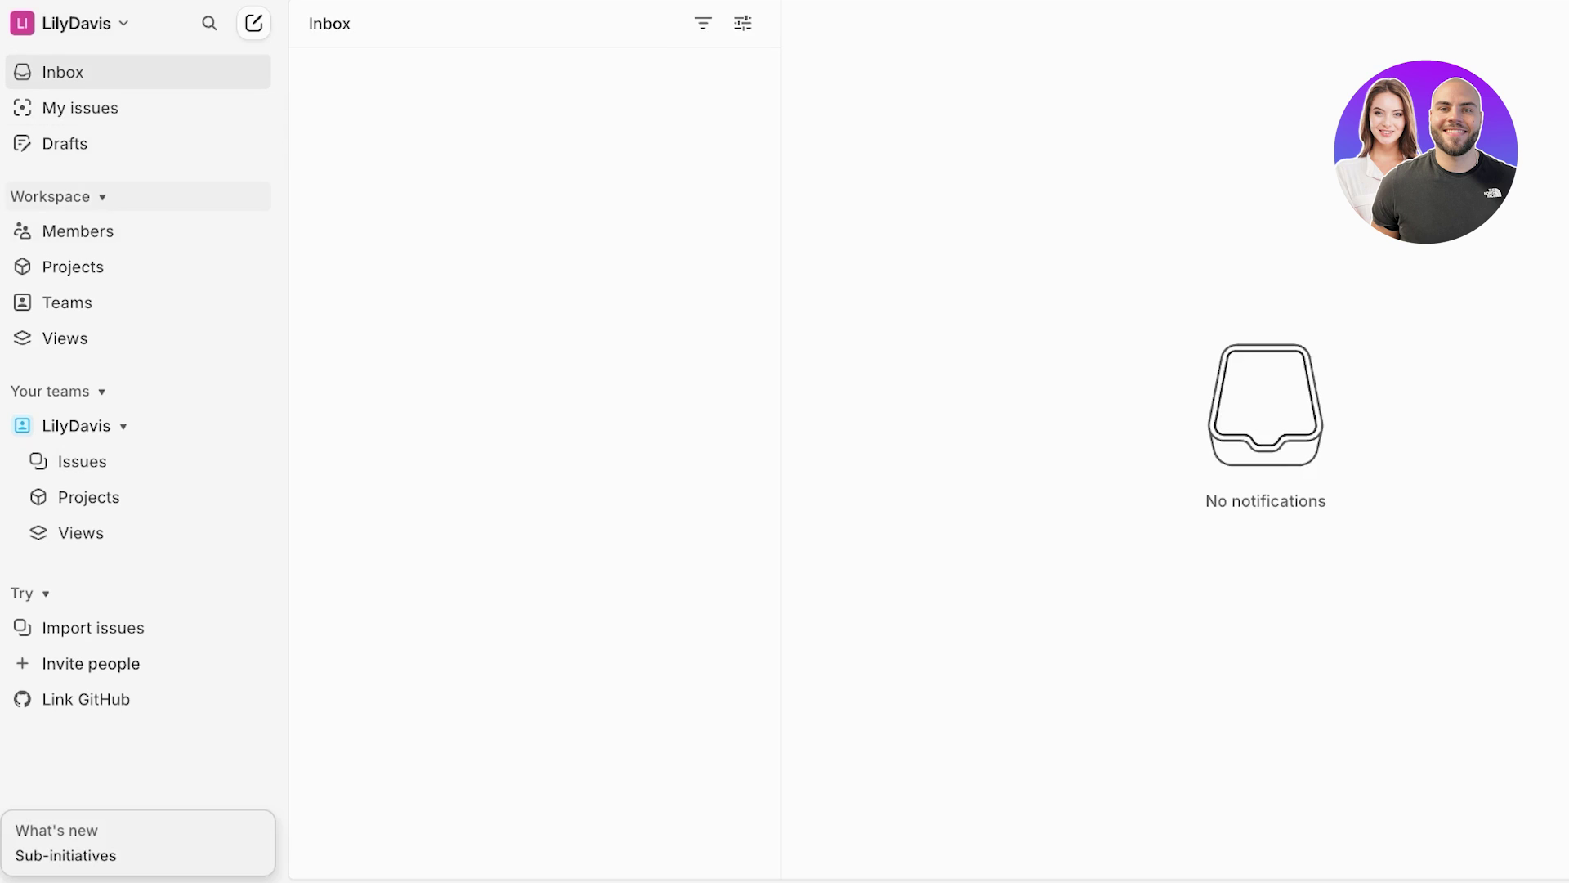
pyautogui.click(25, 231)
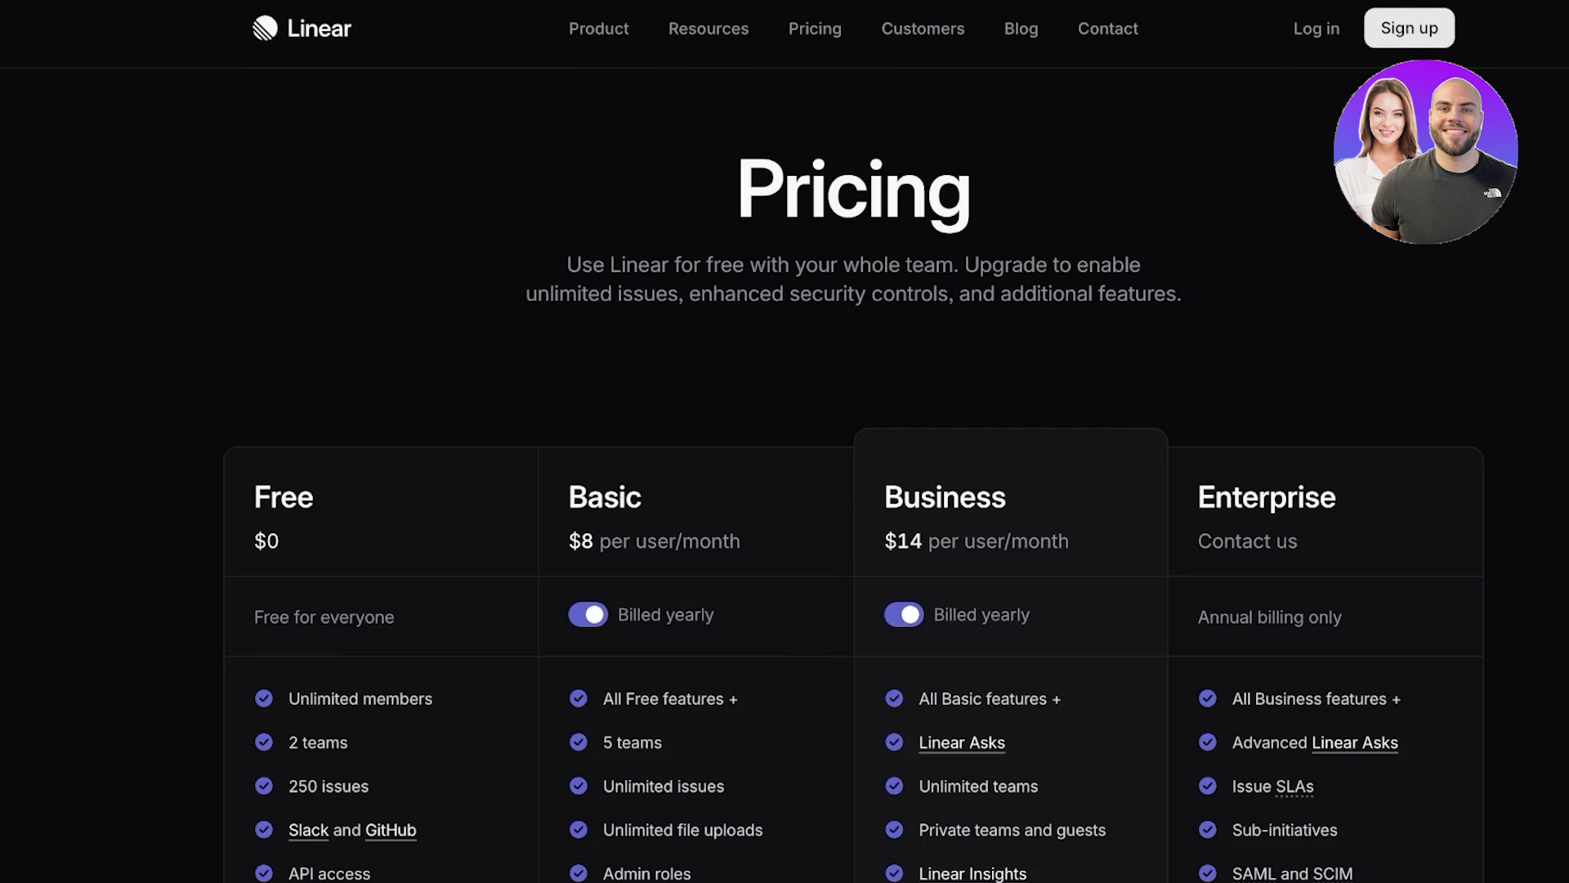
# Step: Switch pricing to monthly billing (Basic US$10, Business US$16) and scroll through the plan comparison
pyautogui.scroll(-2, 784, 491)
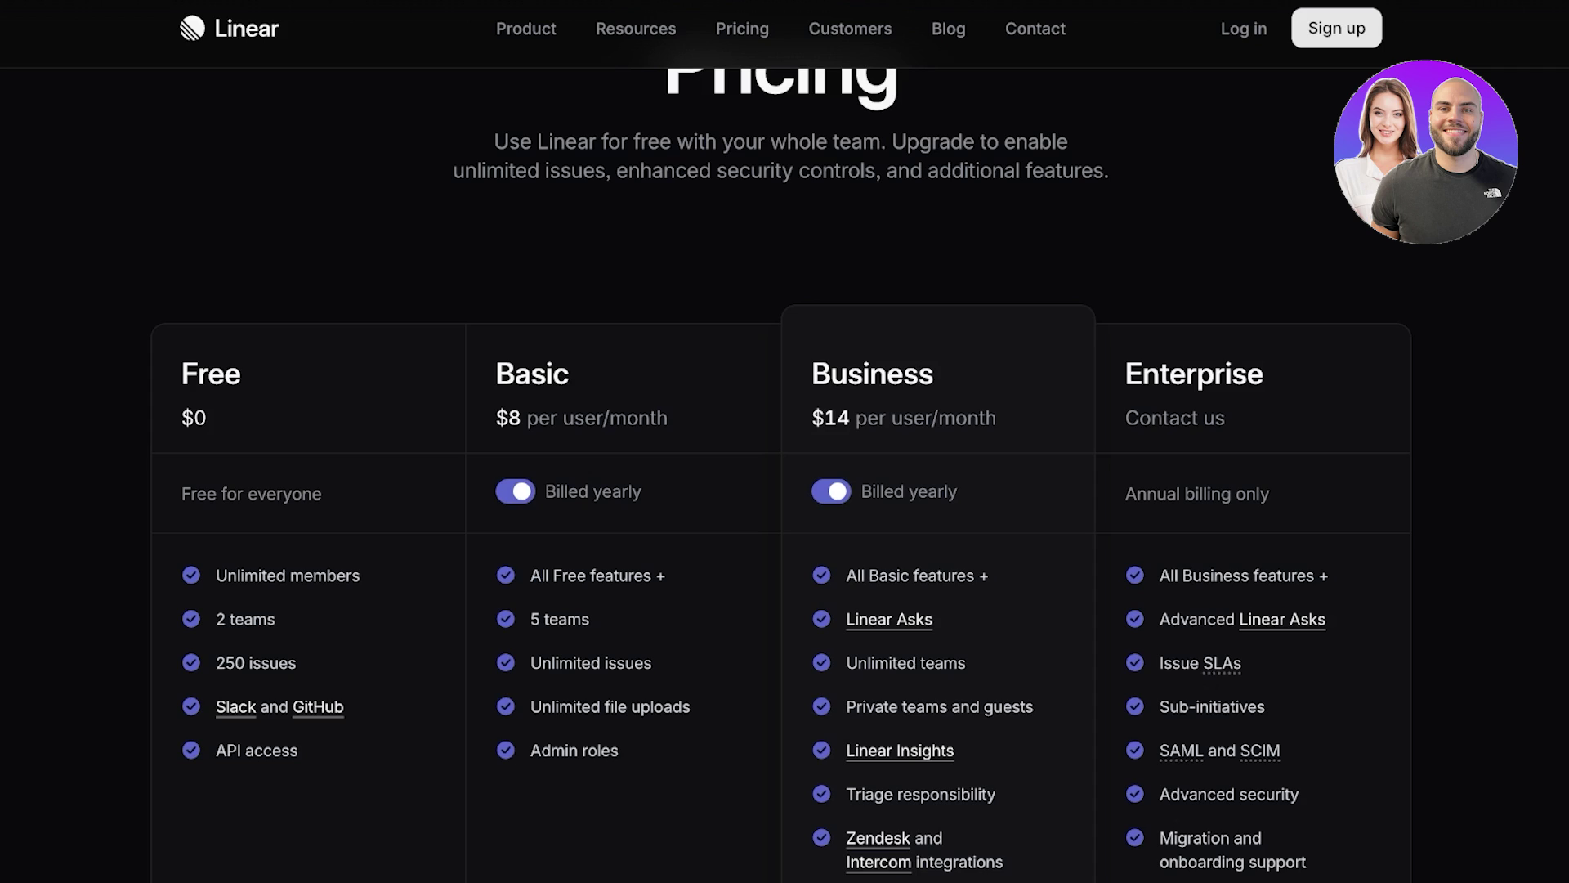
pyautogui.scroll(-1, 785, 490)
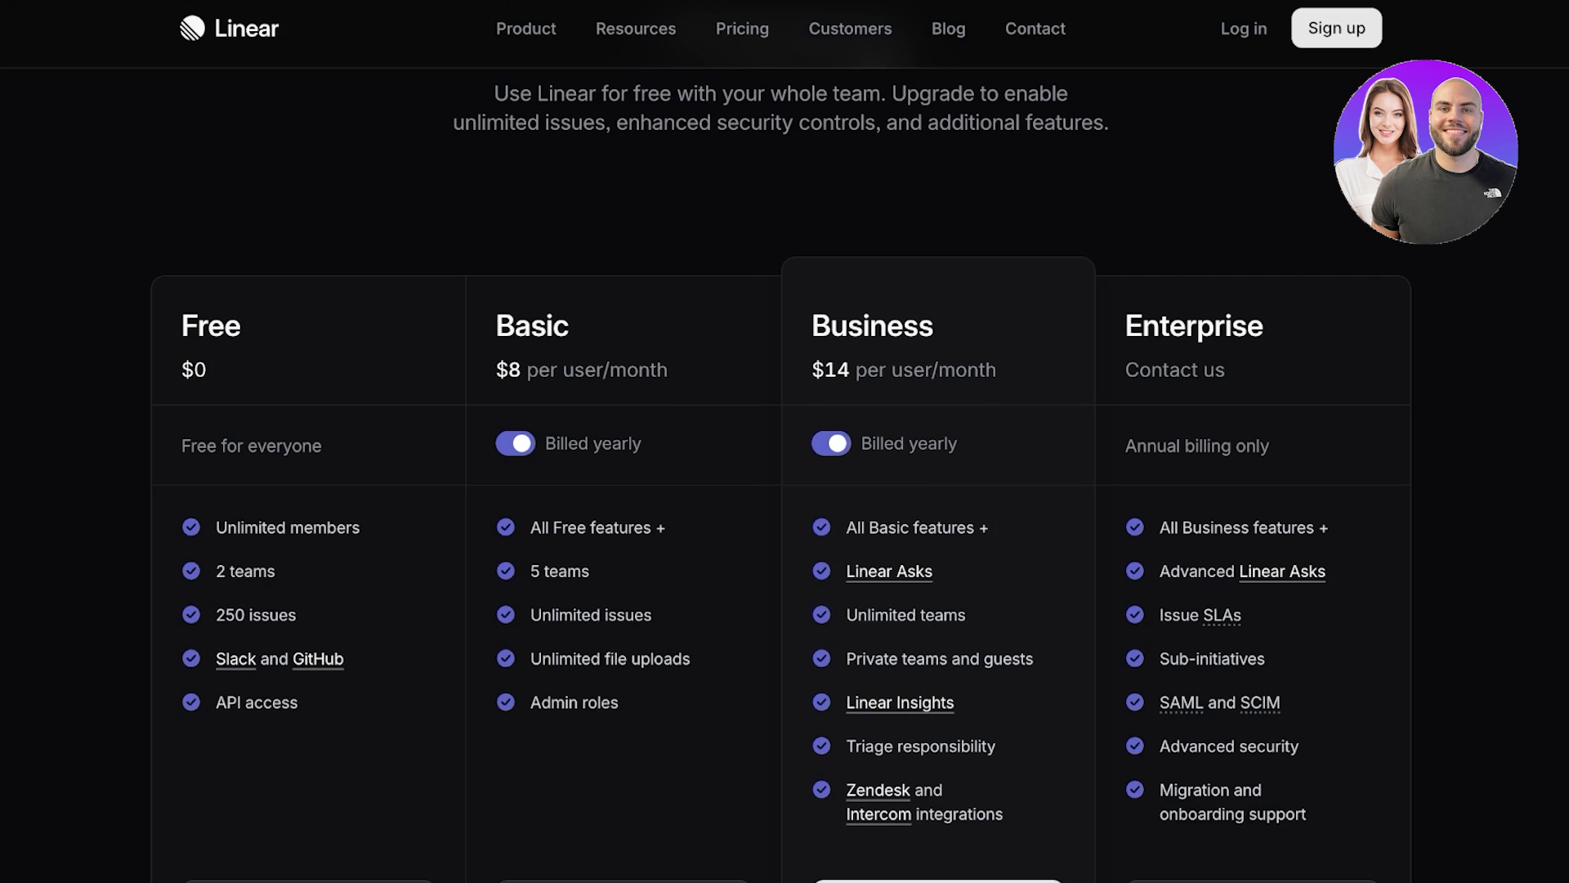
pyautogui.click(516, 443)
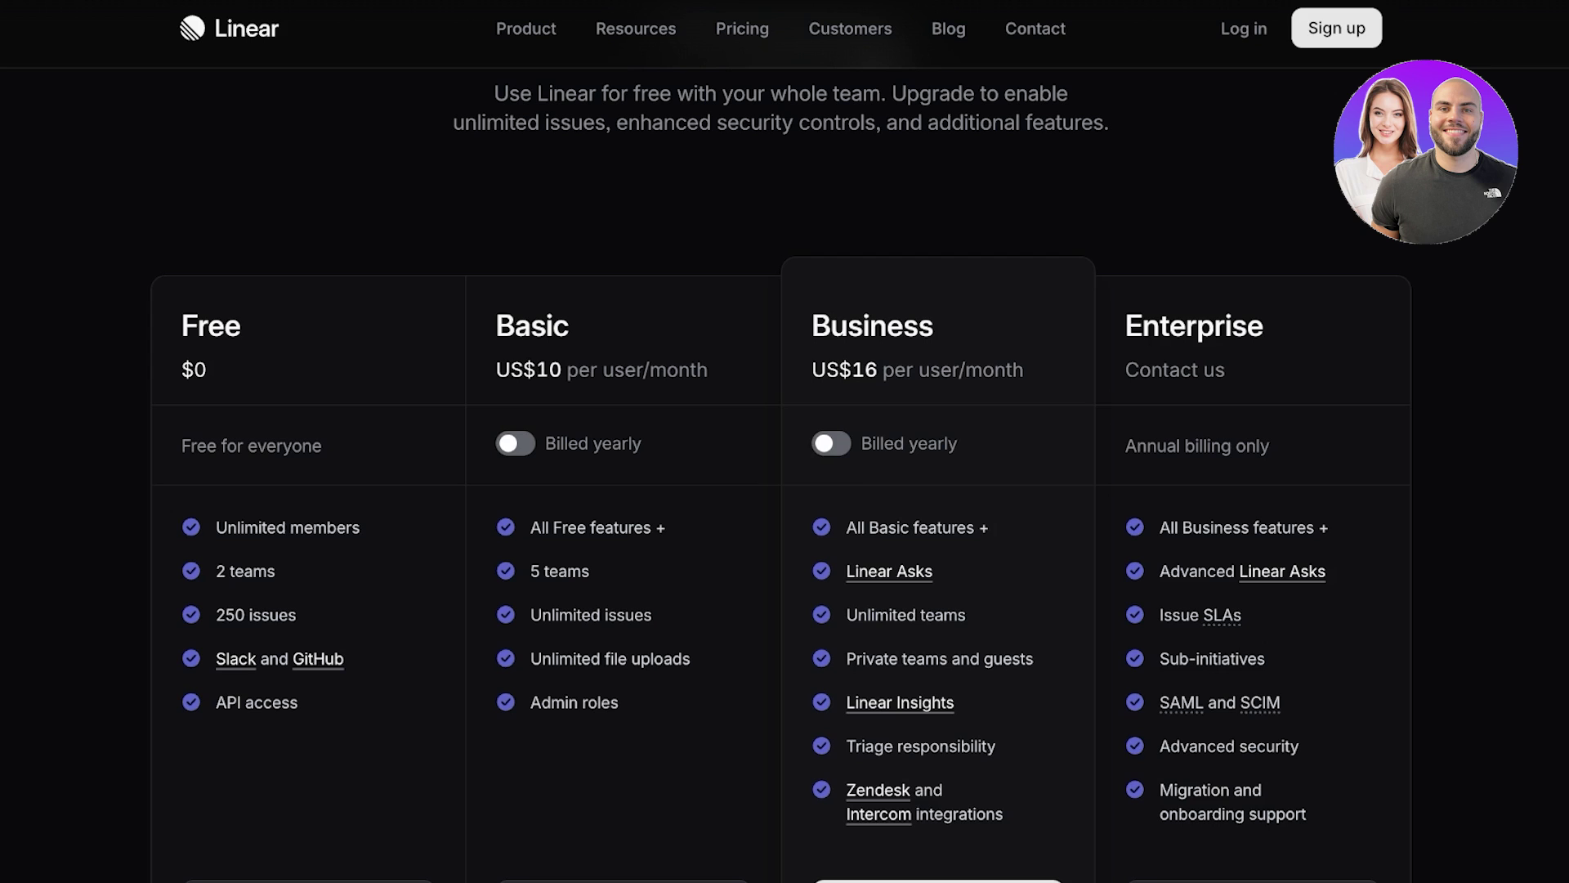
pyautogui.scroll(-15, 781, 470)
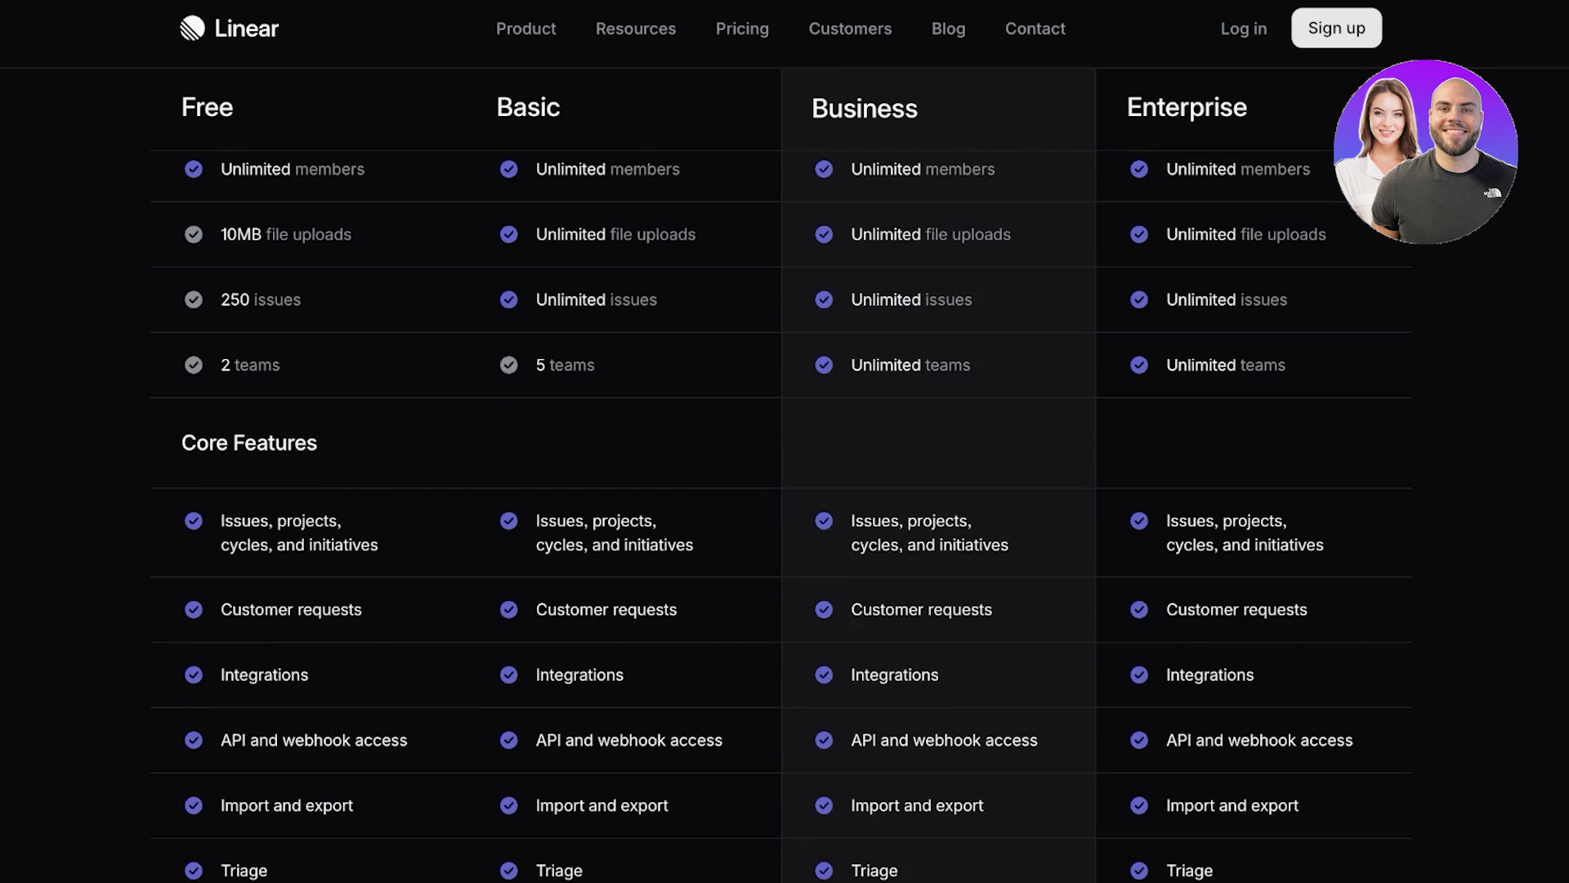
pyautogui.scroll(8, 781, 470)
pyautogui.scroll(-10, 781, 470)
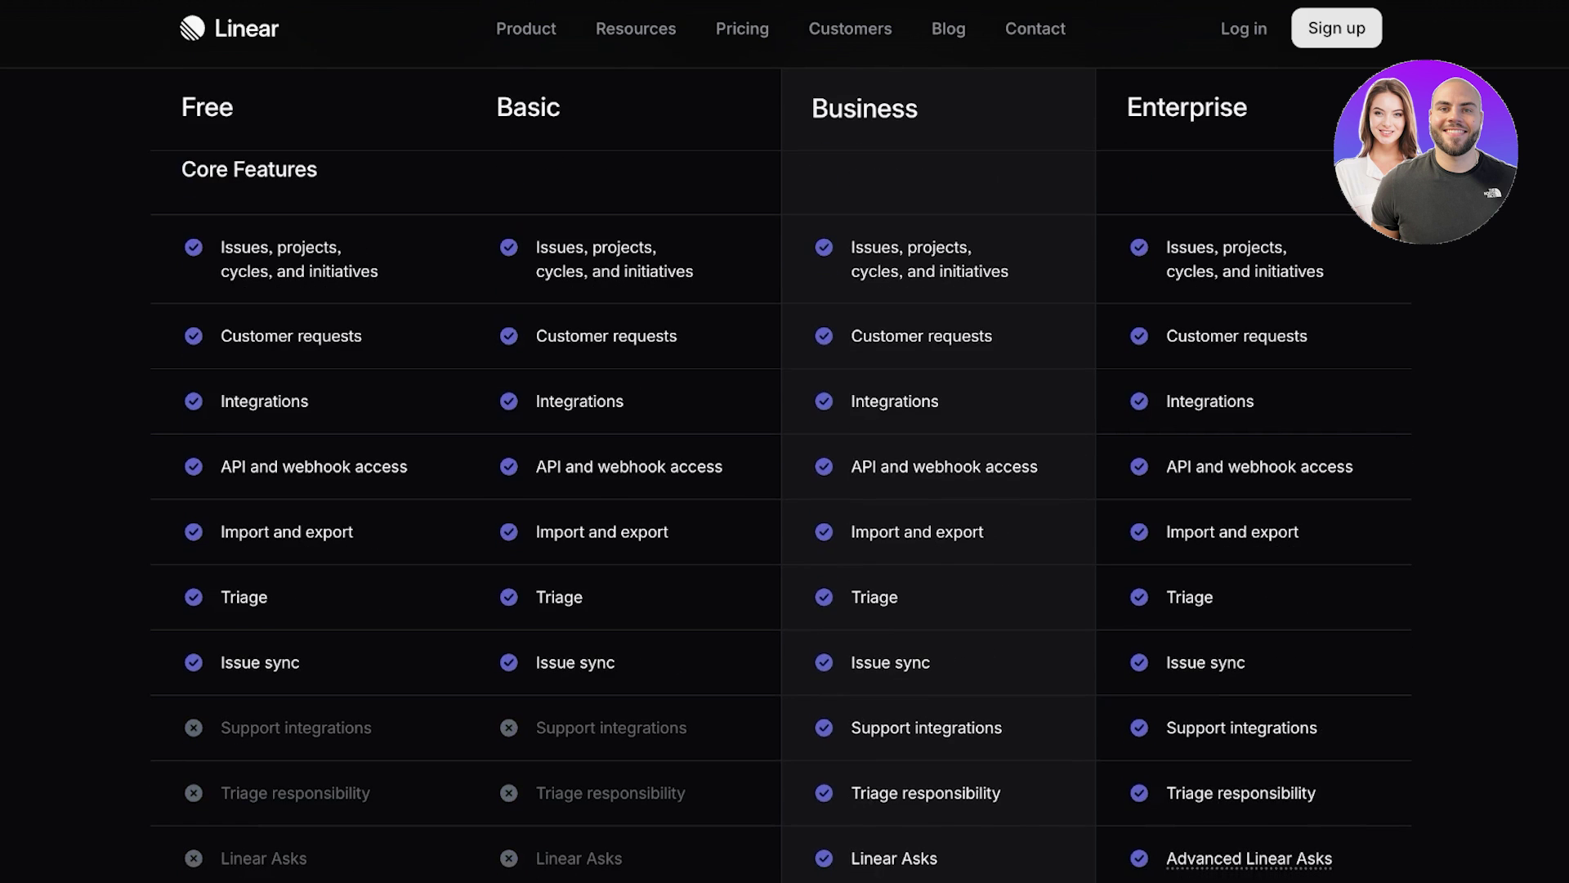
pyautogui.scroll(-15, 780, 470)
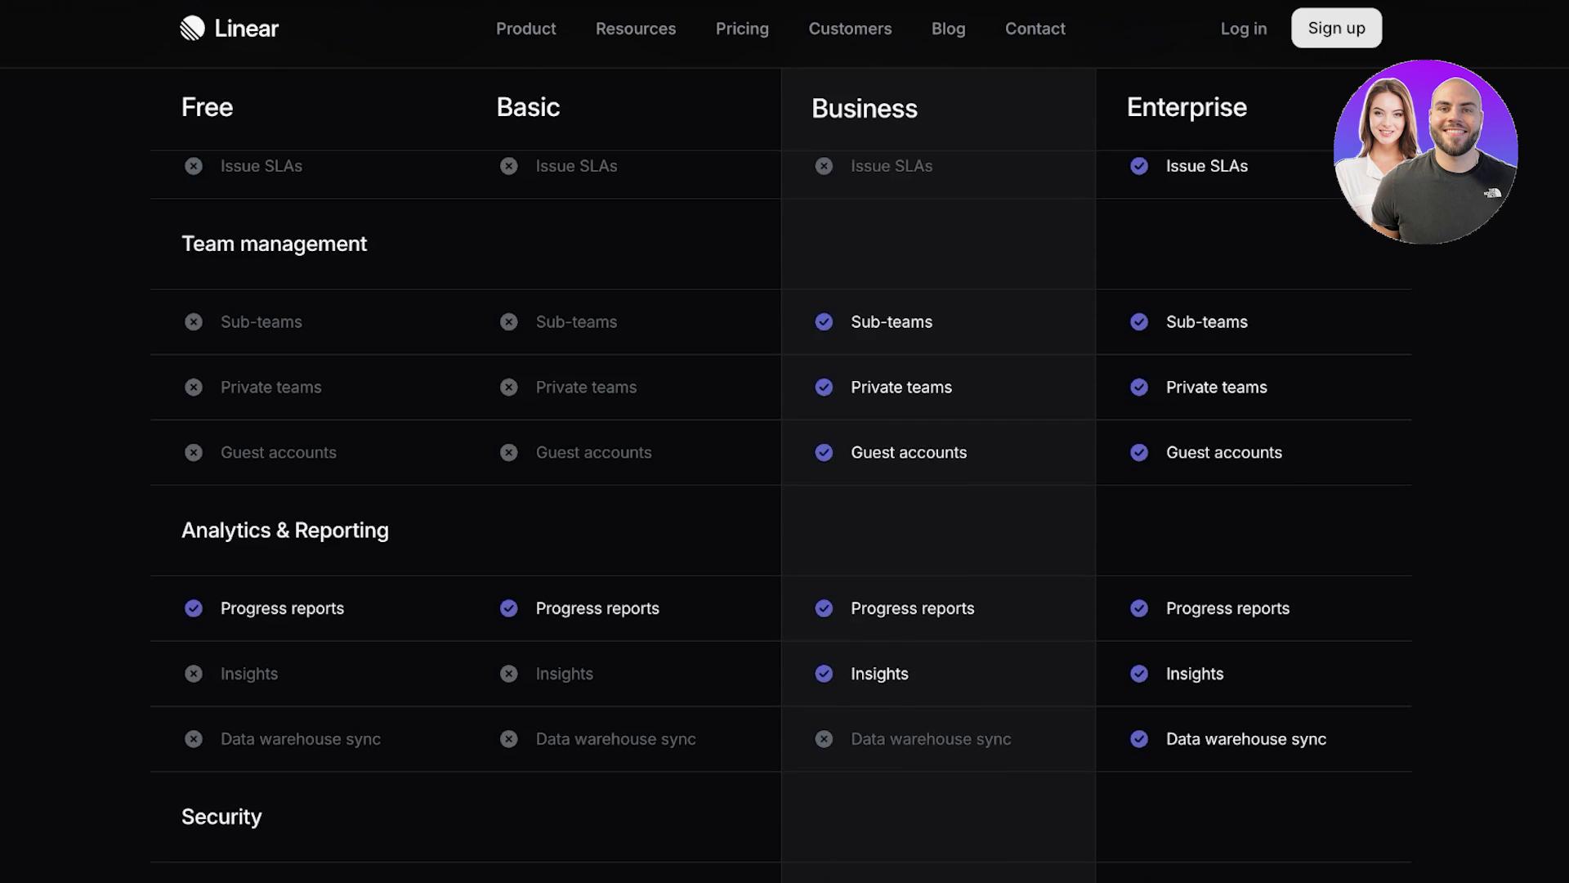
pyautogui.scroll(-7, 780, 470)
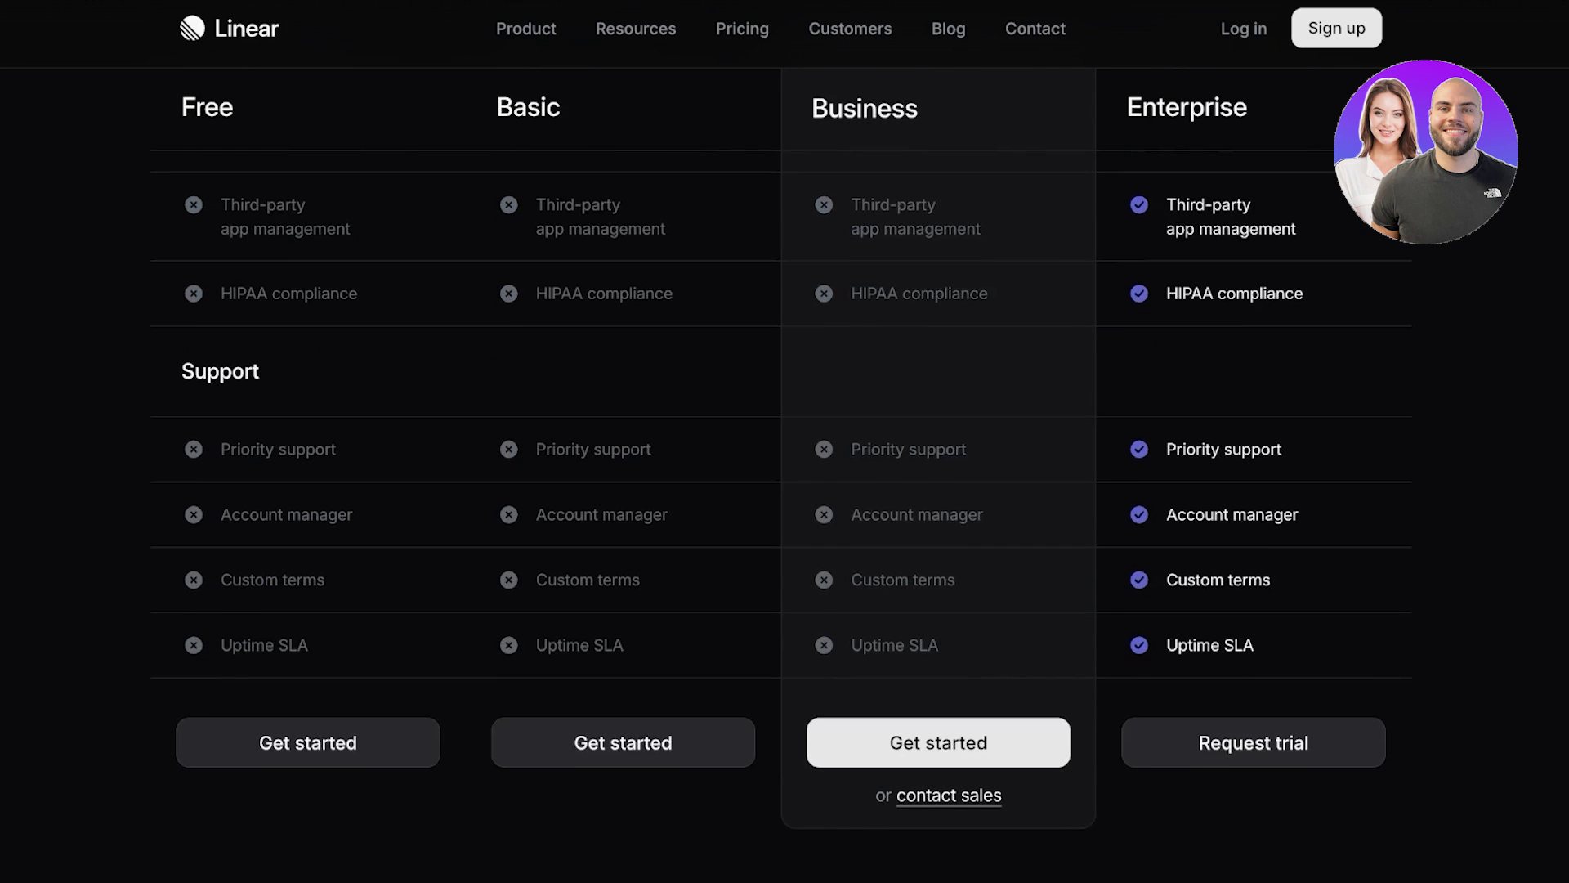
pyautogui.scroll(8, 781, 470)
pyautogui.scroll(20, 781, 470)
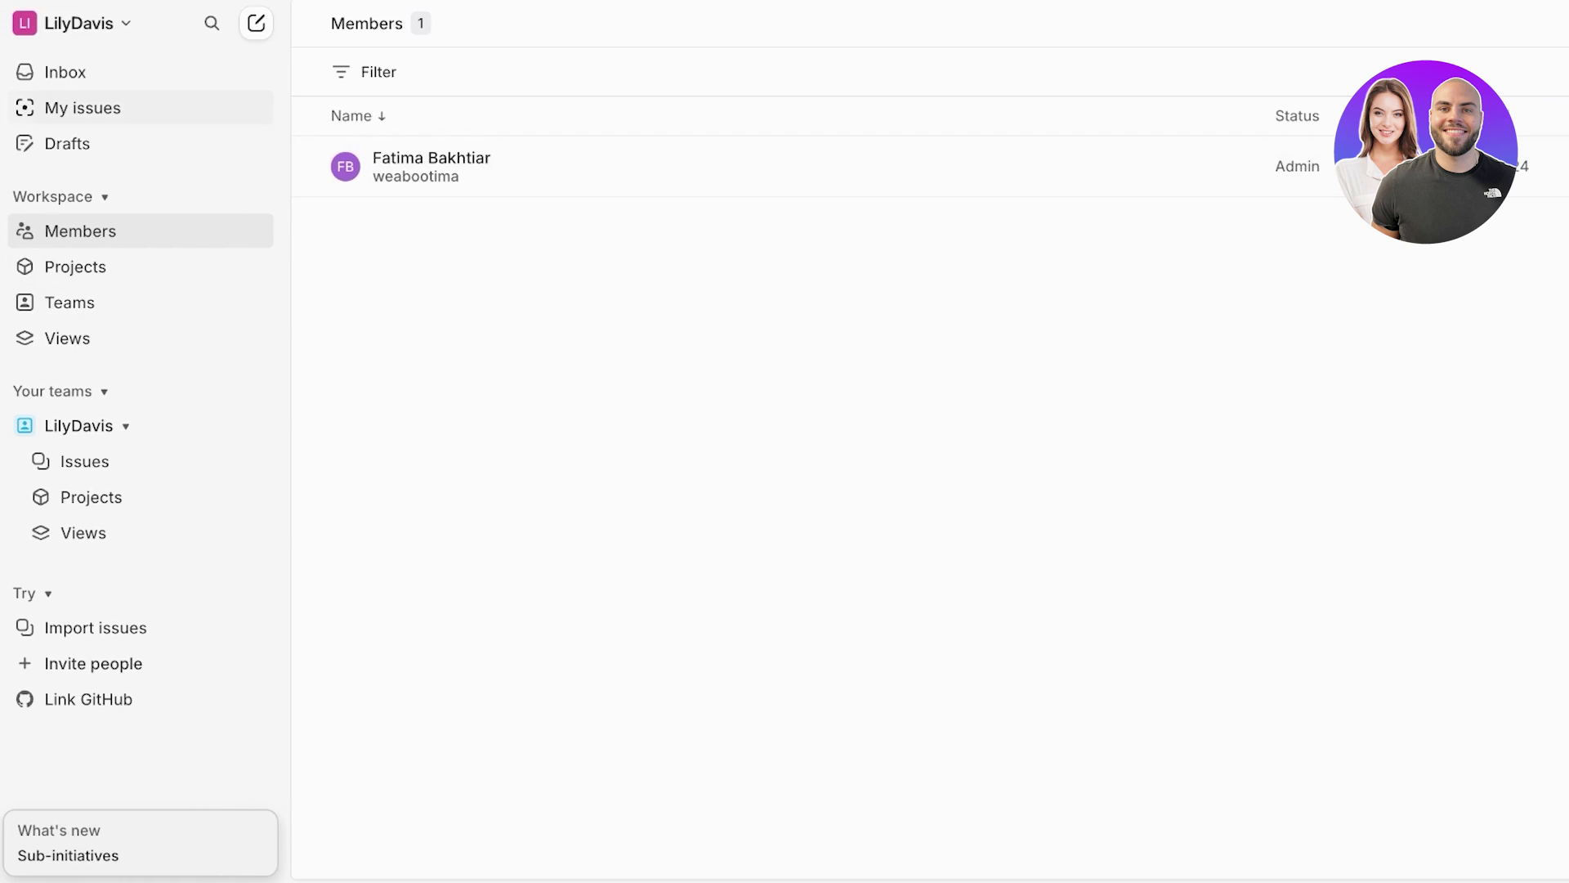
# Step: Return from the Members page to the notifications Inbox, which is empty
pyautogui.click(66, 72)
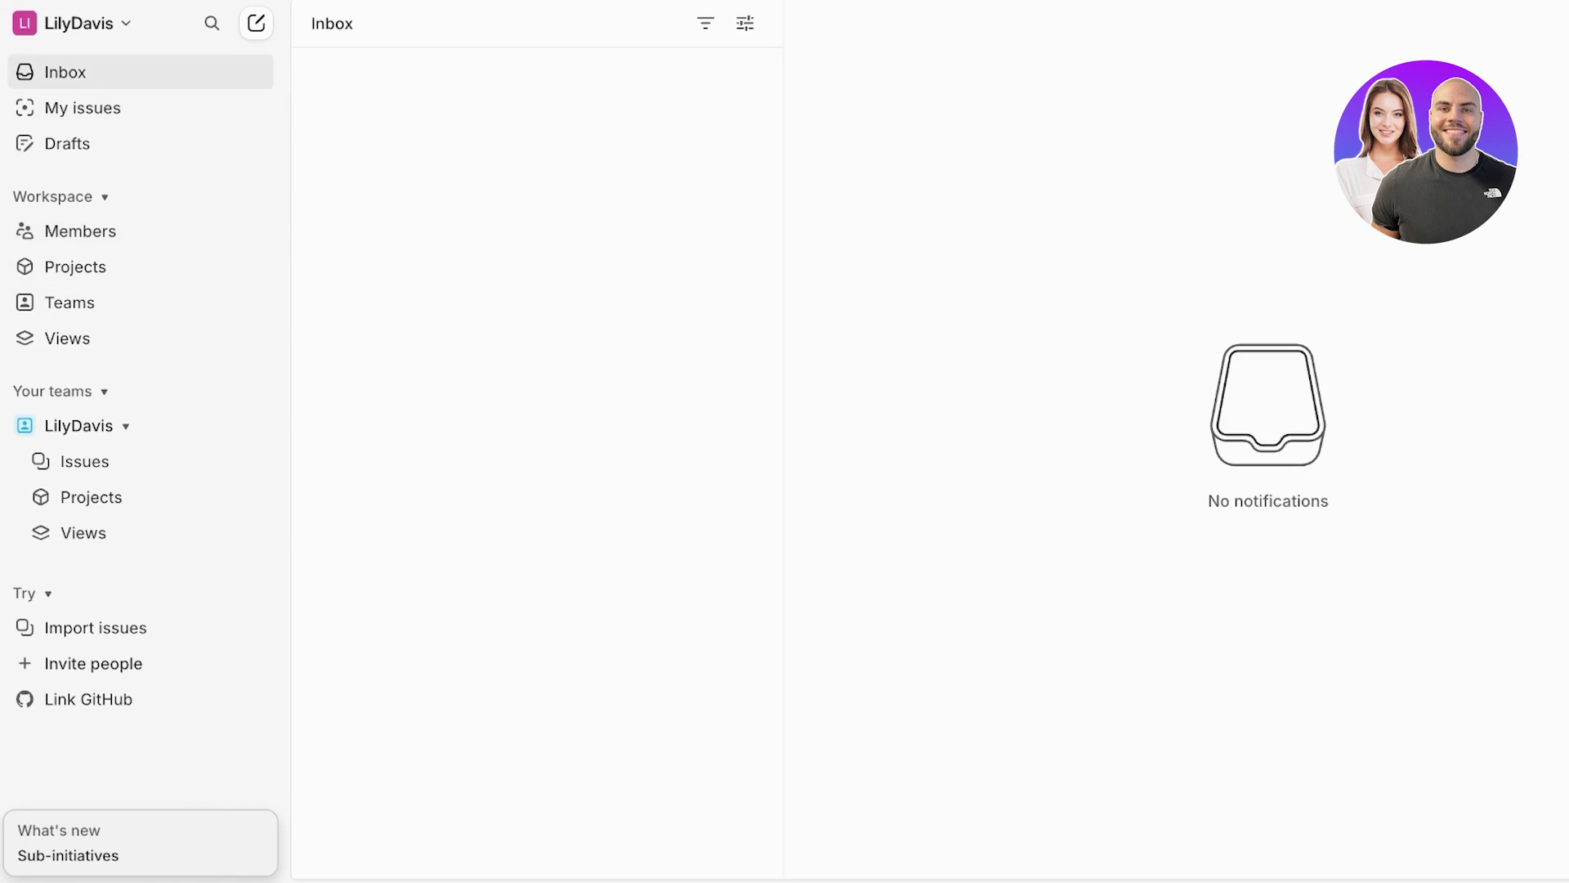